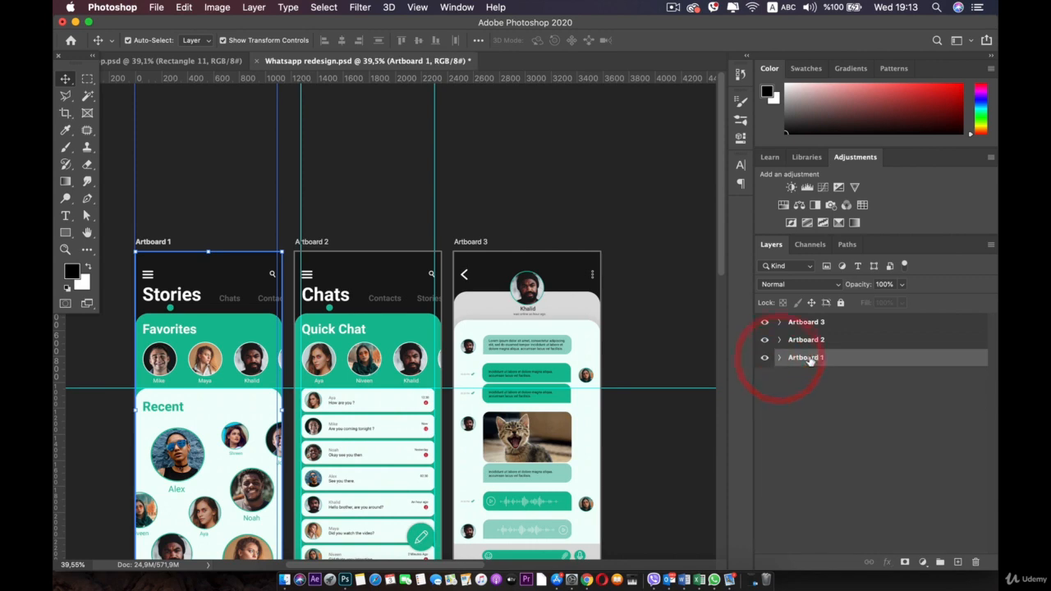
Step: Duplicate Artboard 1 from the Layers panel, keeping the name Artboard 1 copy
{"action": "left_click", "coordinate": [786, 415]}
{"action": "right_click", "coordinate": [795, 358]}
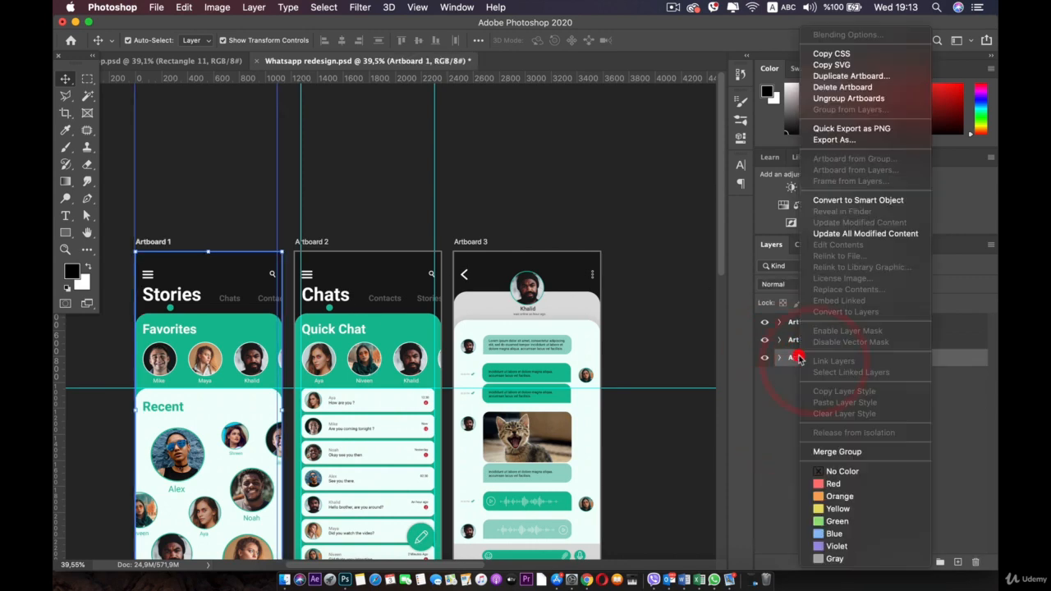
{"action": "left_click", "coordinate": [843, 75]}
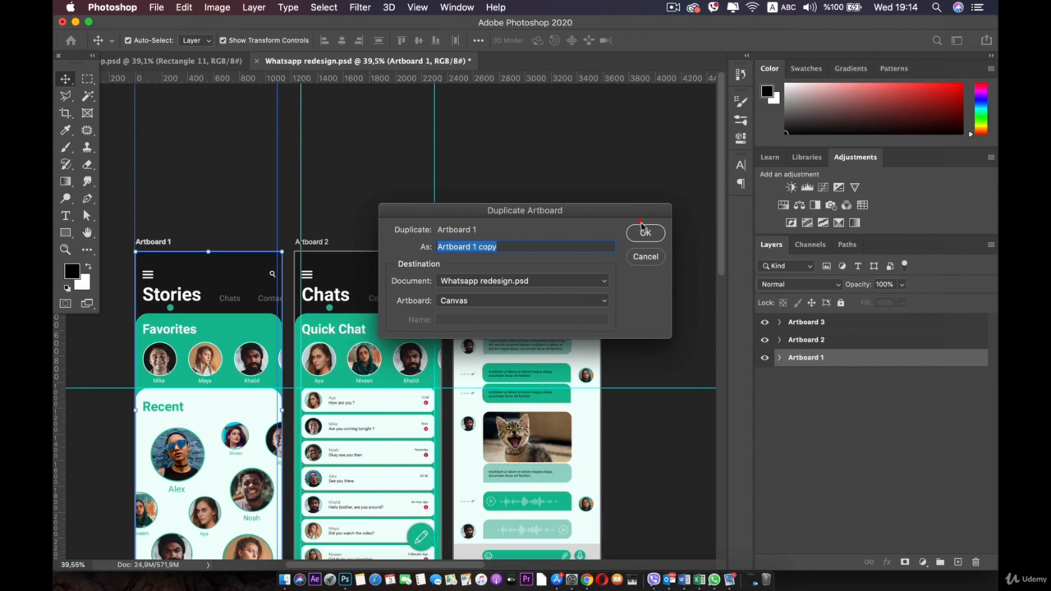
{"action": "left_click", "coordinate": [644, 230]}
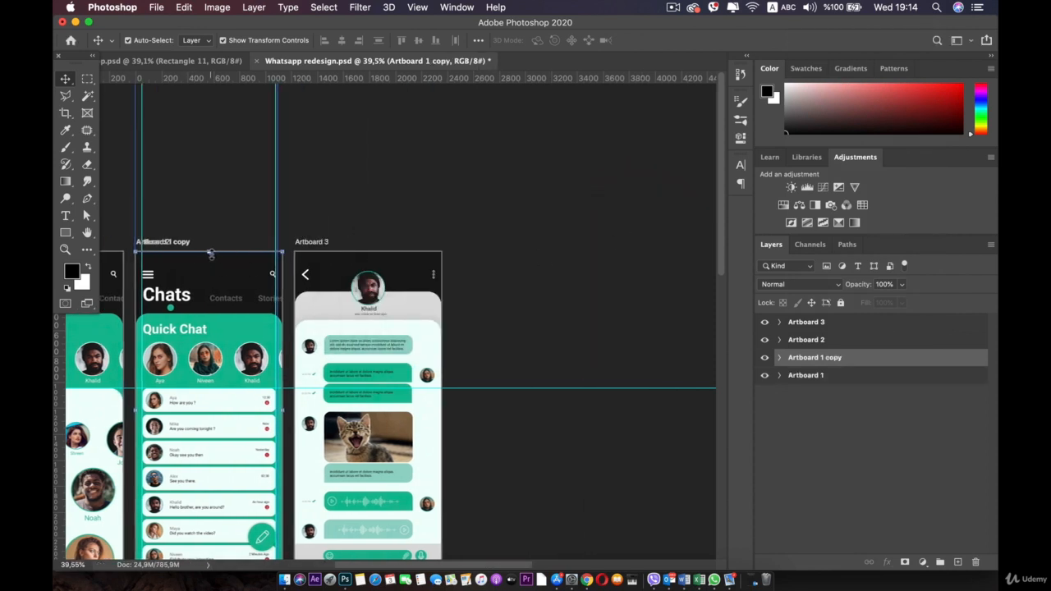
Step: Undo an accidental background move, collapse Artboard 2, and select Artboard 2 with the Artboard tool
{"action": "left_click_drag", "start_coordinate": [211, 263], "coordinate": [507, 258]}
{"action": "key", "text": "super+z"}
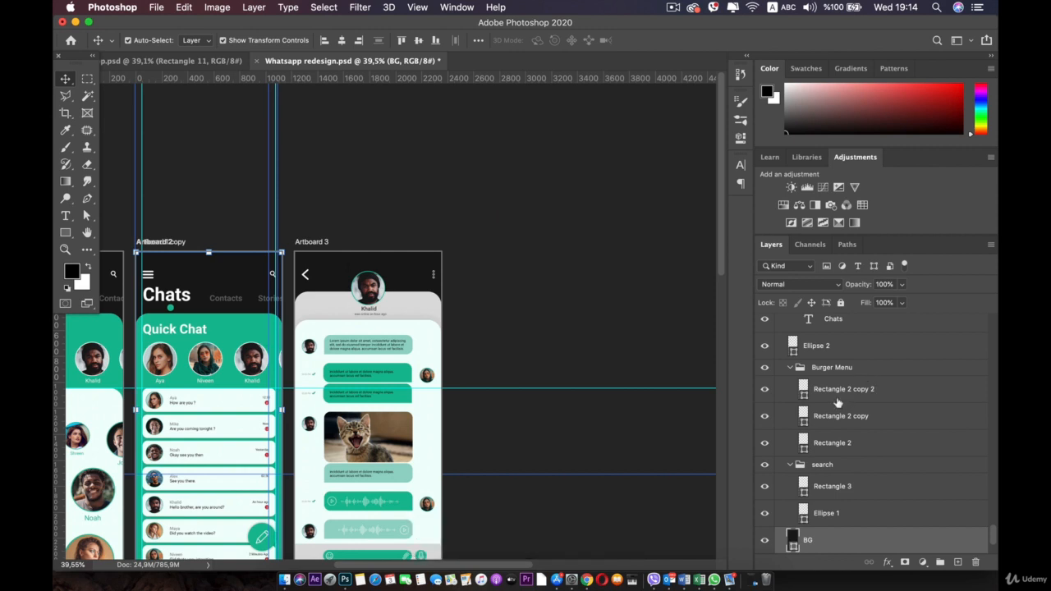
{"action": "scroll", "coordinate": [870, 411], "scroll_direction": "up", "scroll_amount": 10}
{"action": "scroll", "coordinate": [862, 444], "scroll_direction": "up", "scroll_amount": 10}
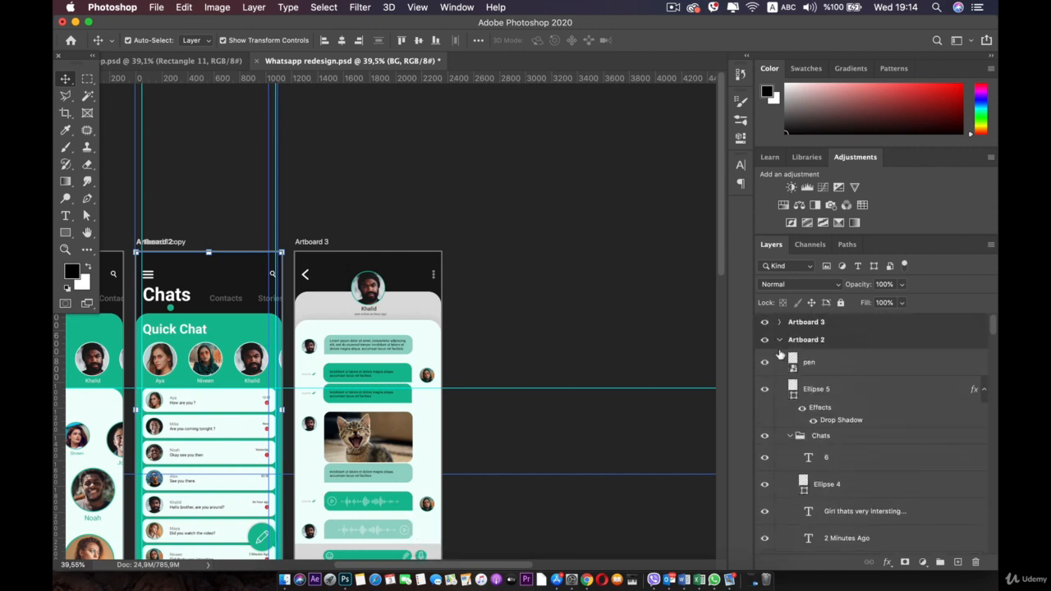
{"action": "left_click", "coordinate": [779, 341]}
{"action": "left_click", "coordinate": [829, 358]}
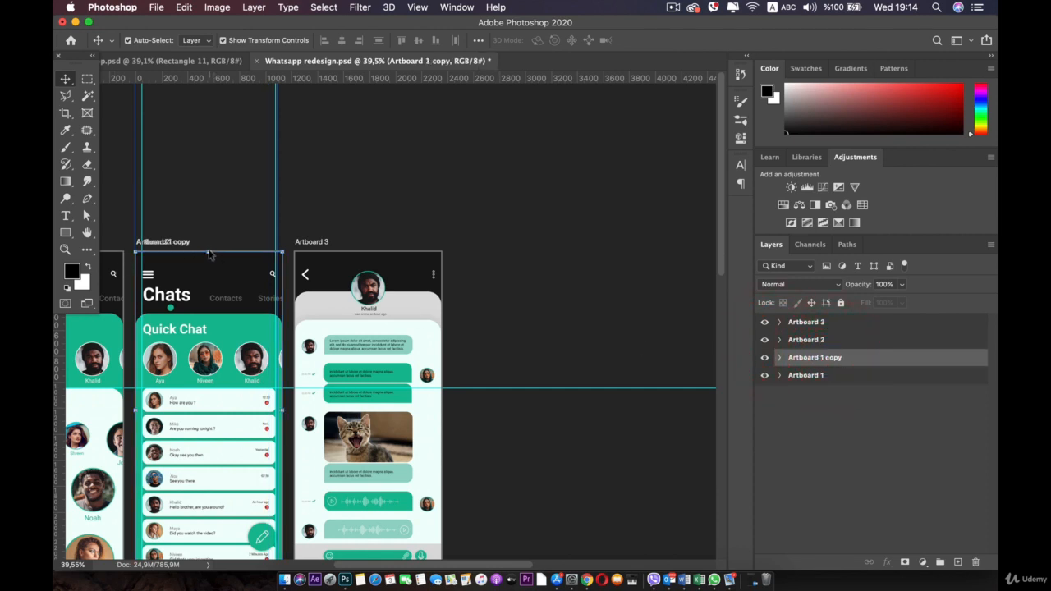
{"action": "key", "text": "shift+v"}
{"action": "left_click", "coordinate": [209, 243]}
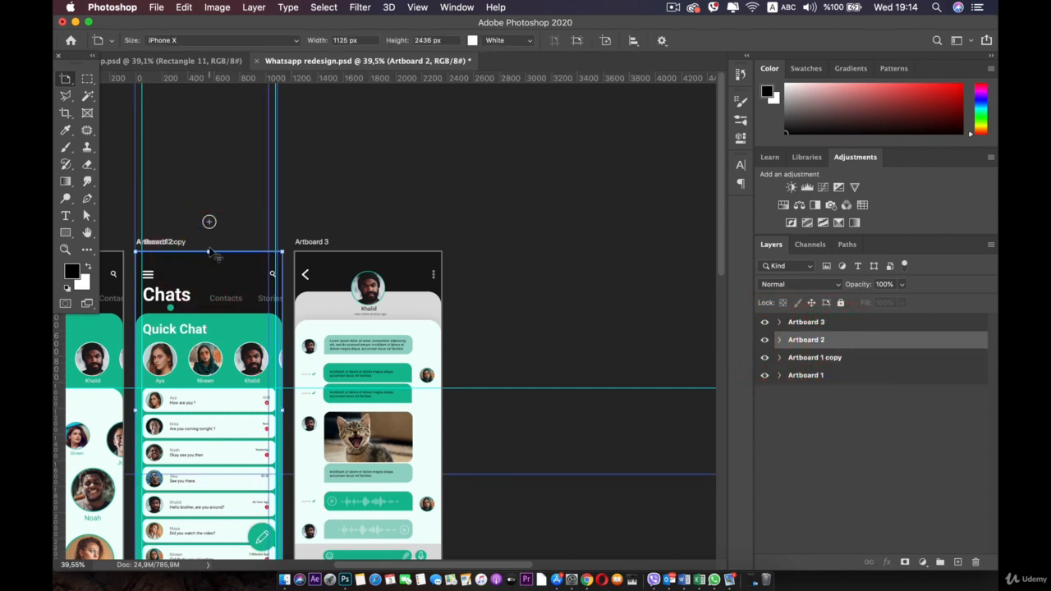
Step: Move Artboard 2 and Artboard 1 copy right of Artboard 3, keeping the copy 2436 px tall
{"action": "left_click_drag", "start_coordinate": [210, 255], "coordinate": [540, 264]}
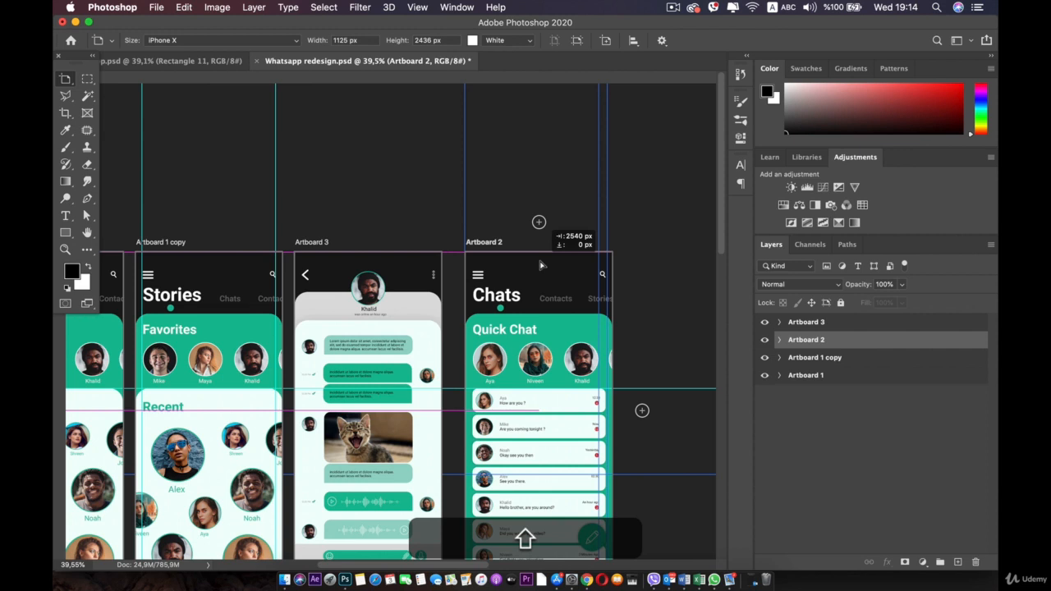
{"action": "left_click_drag", "start_coordinate": [540, 265], "coordinate": [541, 264]}
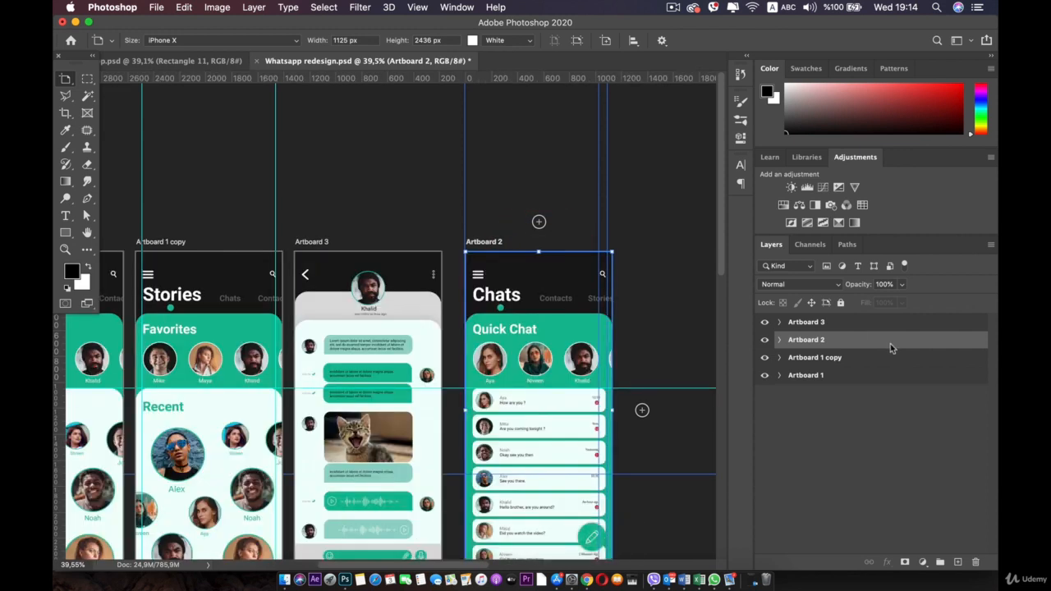
{"action": "left_click", "coordinate": [792, 358]}
{"action": "left_click", "coordinate": [792, 358]}
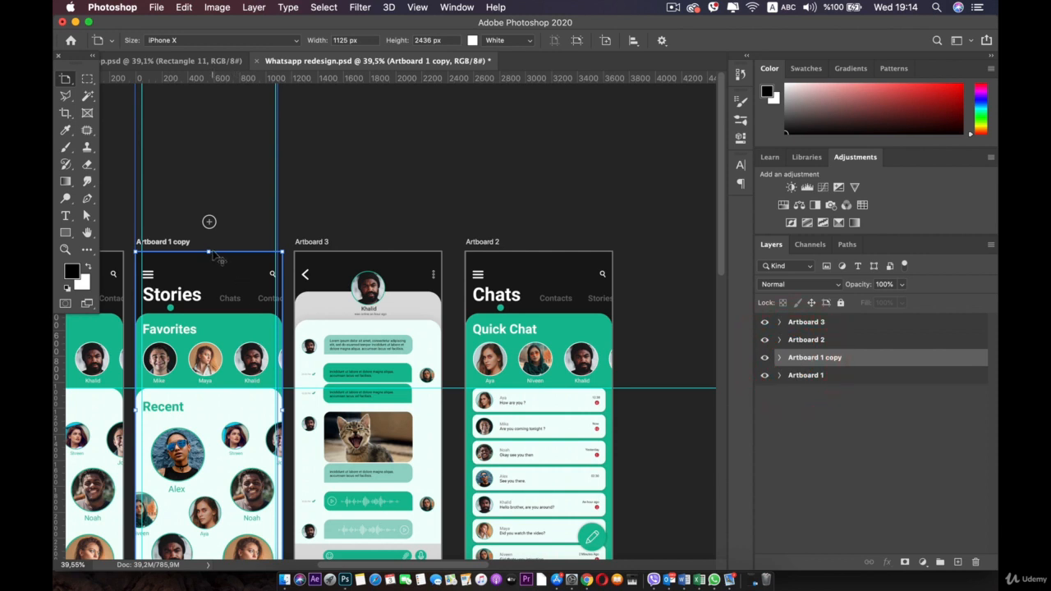
{"action": "left_click_drag", "start_coordinate": [210, 251], "coordinate": [513, 268]}
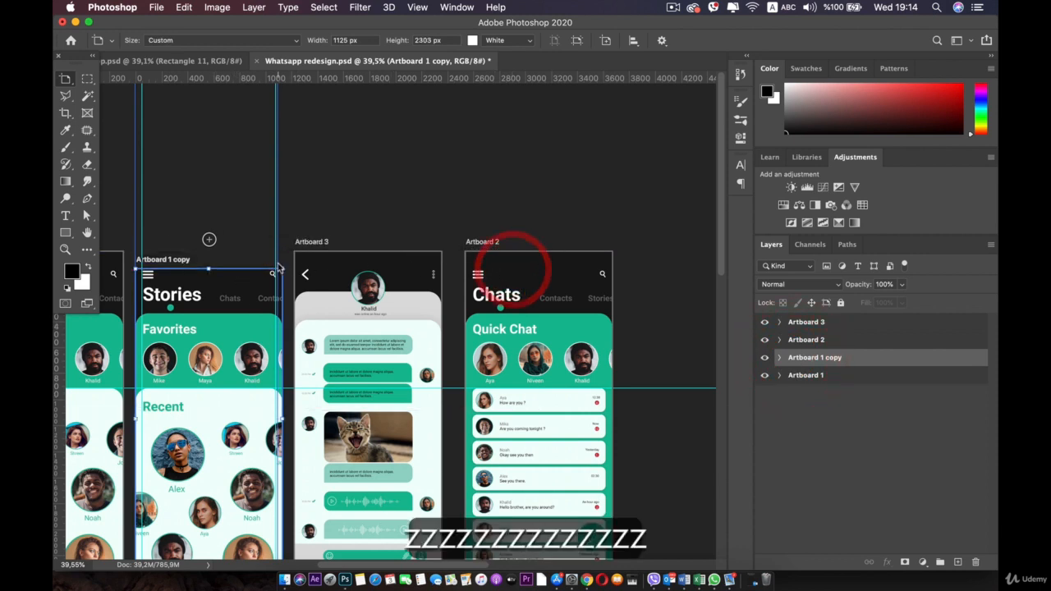
{"action": "left_click_drag", "start_coordinate": [277, 267], "coordinate": [202, 253]}
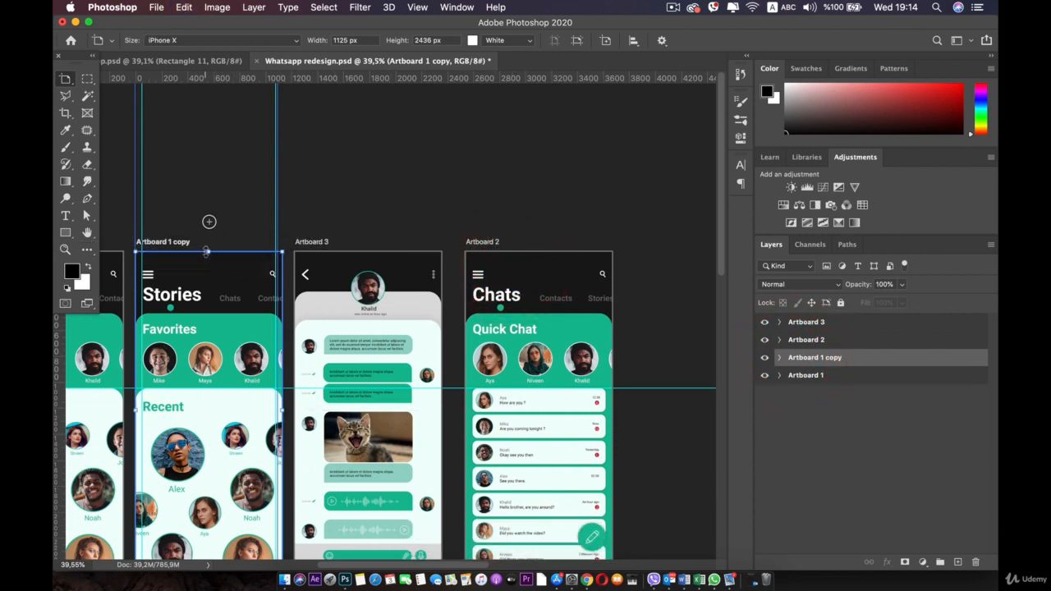
{"action": "left_click_drag", "start_coordinate": [210, 256], "coordinate": [530, 253]}
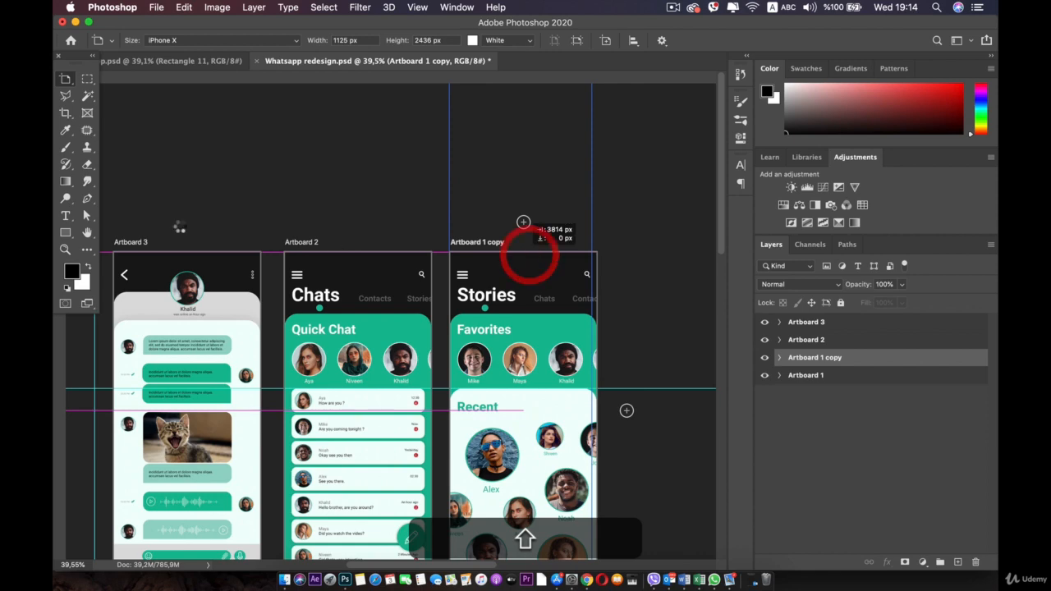
Step: Place Artboard 2 beside Artboard 1 and Artboard 1 copy right after Artboard 3
{"action": "left_click_drag", "start_coordinate": [146, 217], "coordinate": [375, 244]}
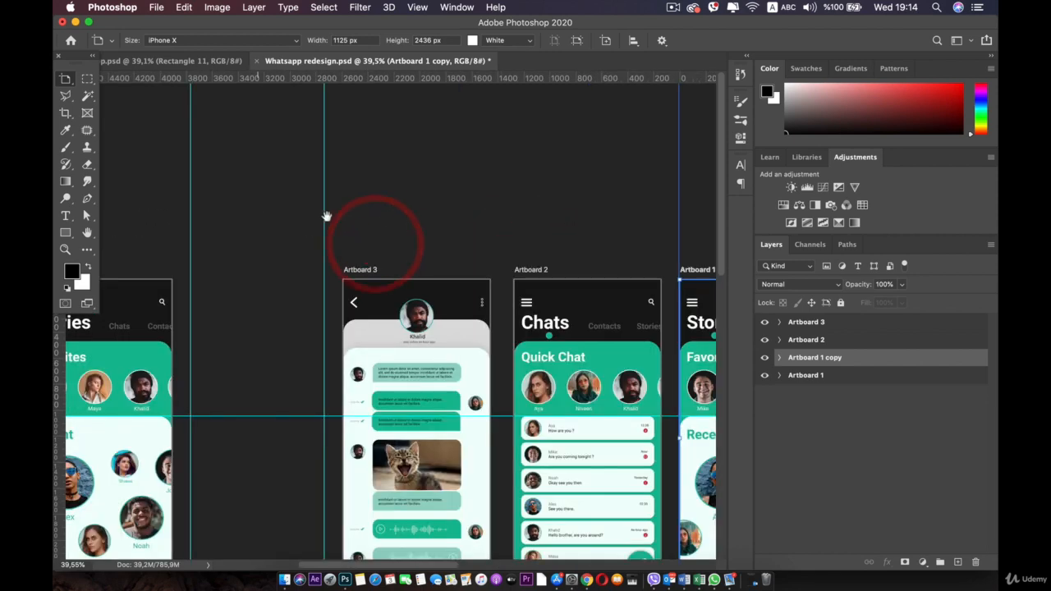
{"action": "left_click_drag", "start_coordinate": [257, 217], "coordinate": [326, 216]}
{"action": "left_click", "coordinate": [652, 289]}
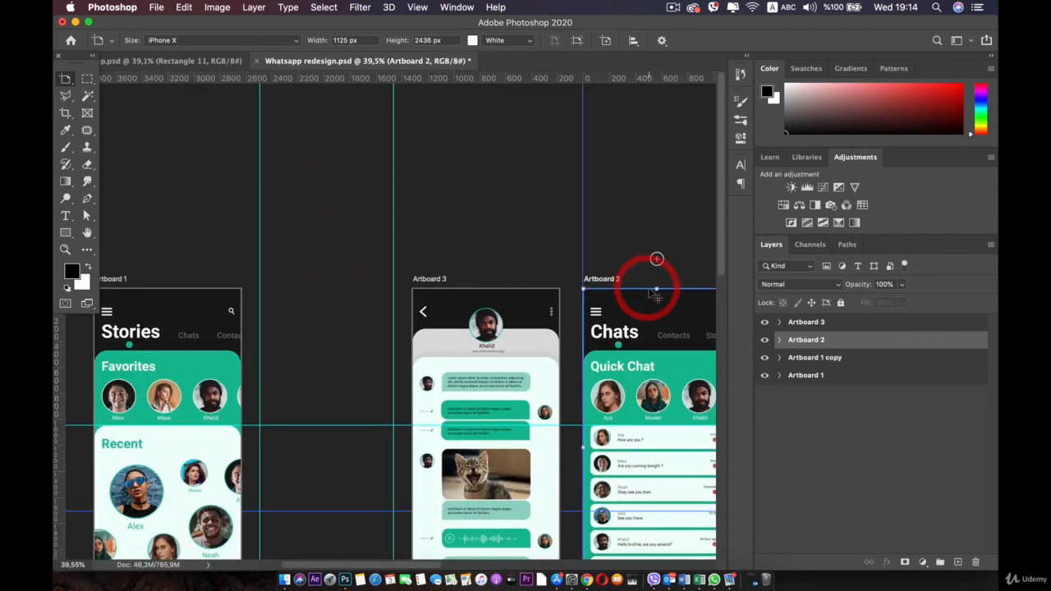
{"action": "left_click_drag", "start_coordinate": [652, 293], "coordinate": [319, 291]}
{"action": "left_click_drag", "start_coordinate": [571, 253], "coordinate": [410, 214]}
{"action": "left_click", "coordinate": [631, 252]}
{"action": "left_click_drag", "start_coordinate": [632, 251], "coordinate": [463, 260]}
{"action": "scroll", "coordinate": [386, 312], "scroll_direction": "down", "scroll_amount": 4}
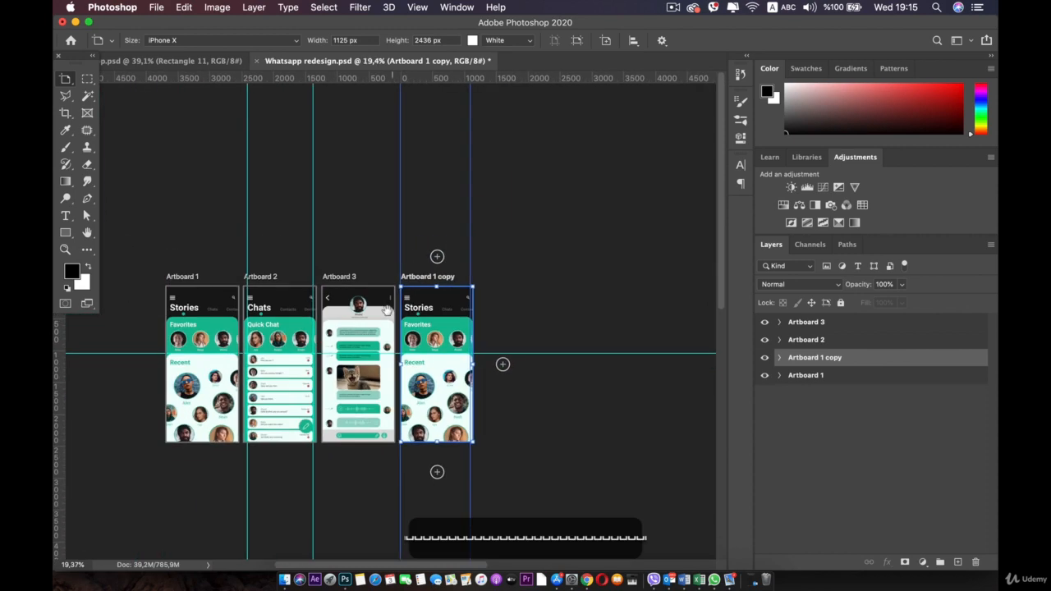
{"action": "left_click_drag", "start_coordinate": [387, 311], "coordinate": [416, 259]}
{"action": "left_click_drag", "start_coordinate": [560, 394], "coordinate": [398, 317]}
{"action": "scroll", "coordinate": [390, 317], "scroll_direction": "up", "scroll_amount": 4}
Step: Collapse the artboard groups and fully lock Artboard 2 and Artboard 3
{"action": "left_click_drag", "start_coordinate": [577, 275], "coordinate": [424, 271]}
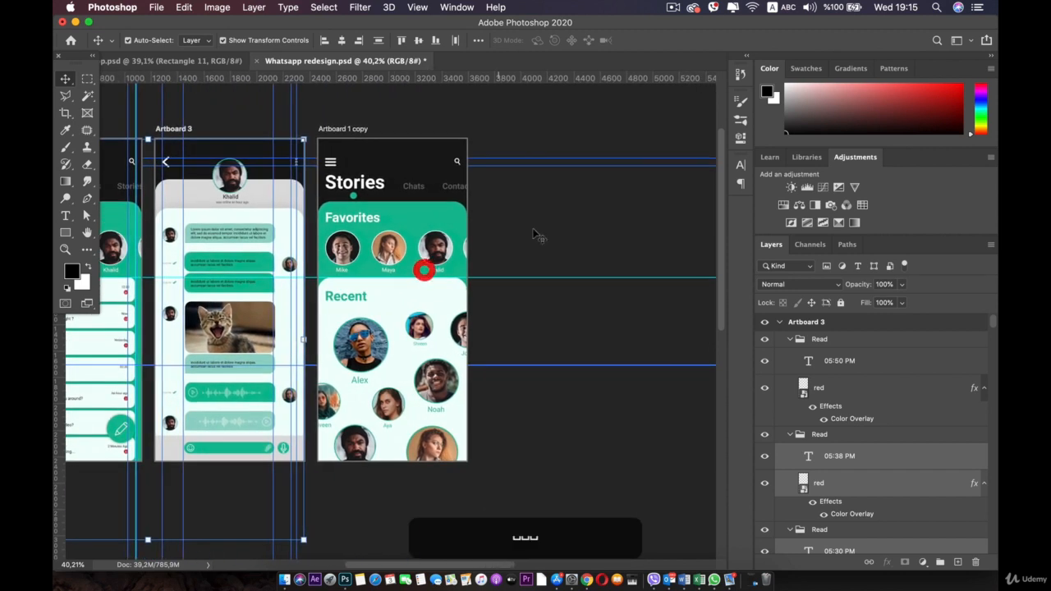
{"action": "left_click", "coordinate": [537, 232]}
{"action": "left_click", "coordinate": [780, 322]}
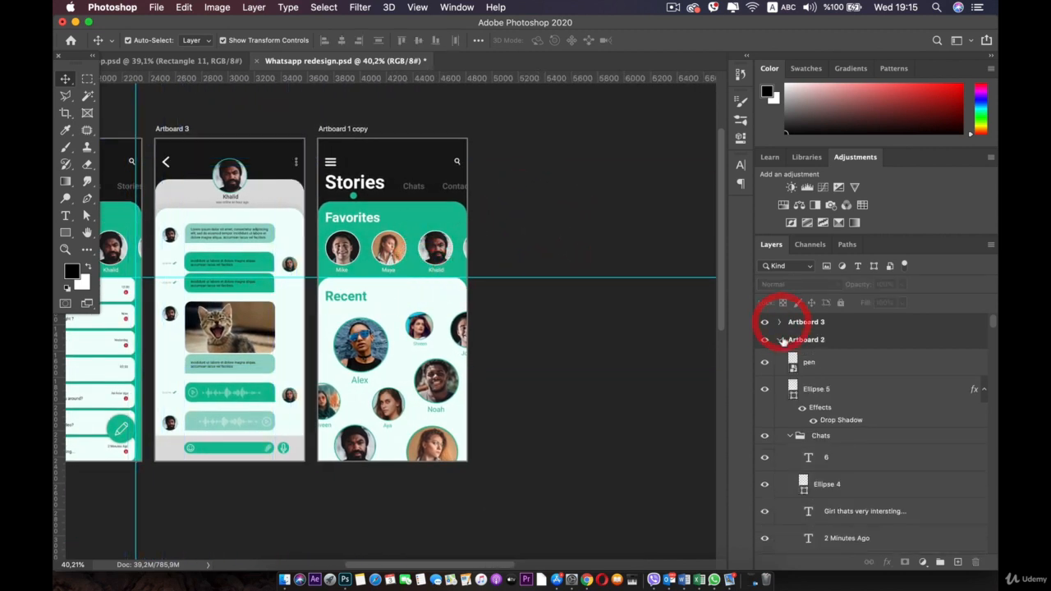
{"action": "left_click", "coordinate": [779, 339]}
{"action": "left_click", "coordinate": [780, 357]}
{"action": "left_click", "coordinate": [854, 340]}
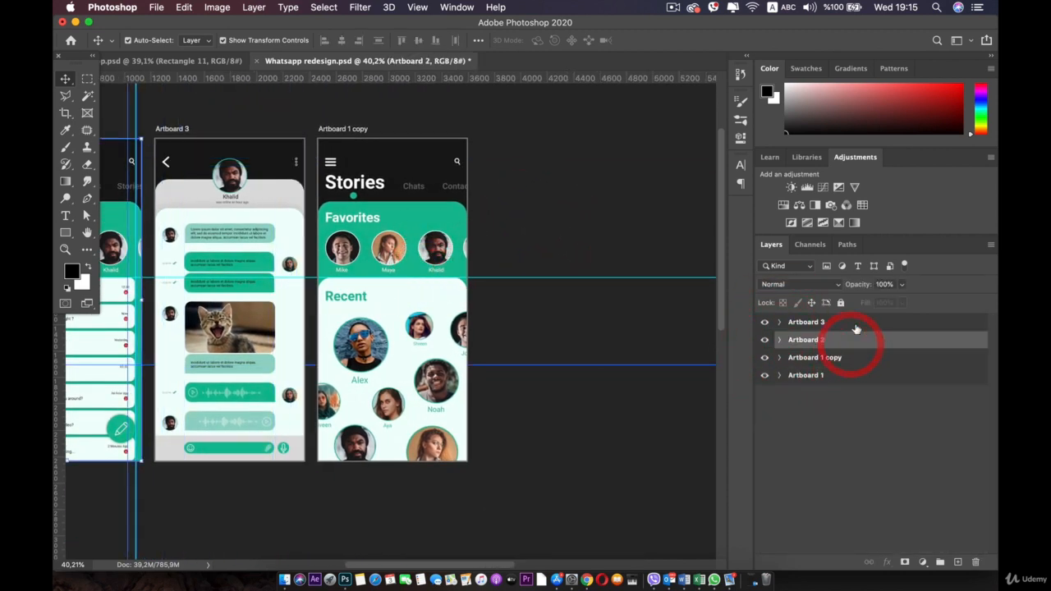
{"action": "left_click", "coordinate": [843, 322], "text": "shift"}
{"action": "left_click", "coordinate": [840, 302]}
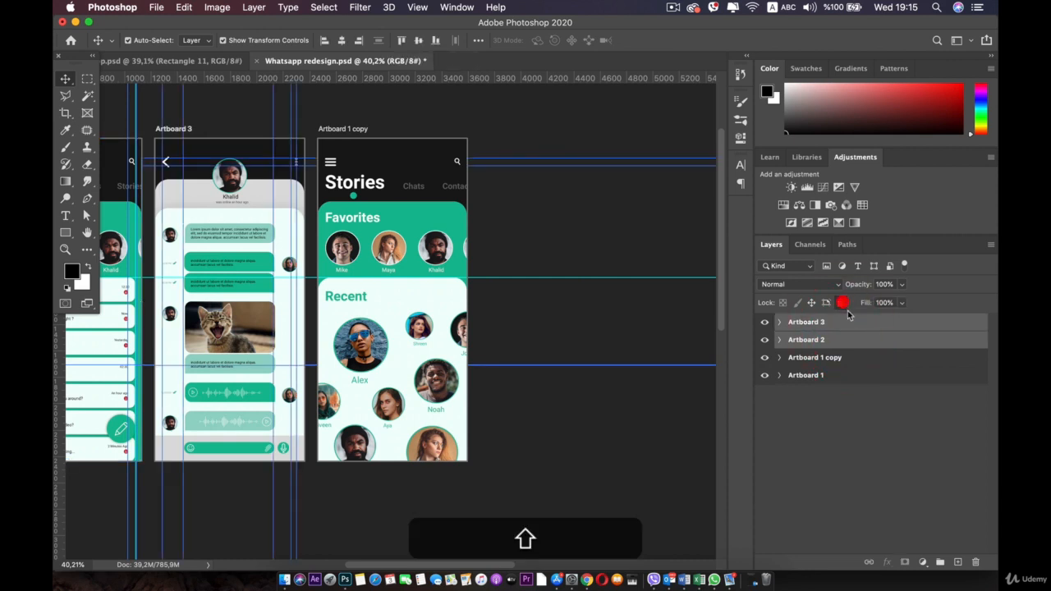
Step: Fully lock Artboard 1 and centre the view on Artboard 1 copy
{"action": "left_click", "coordinate": [847, 376]}
{"action": "left_click", "coordinate": [841, 303]}
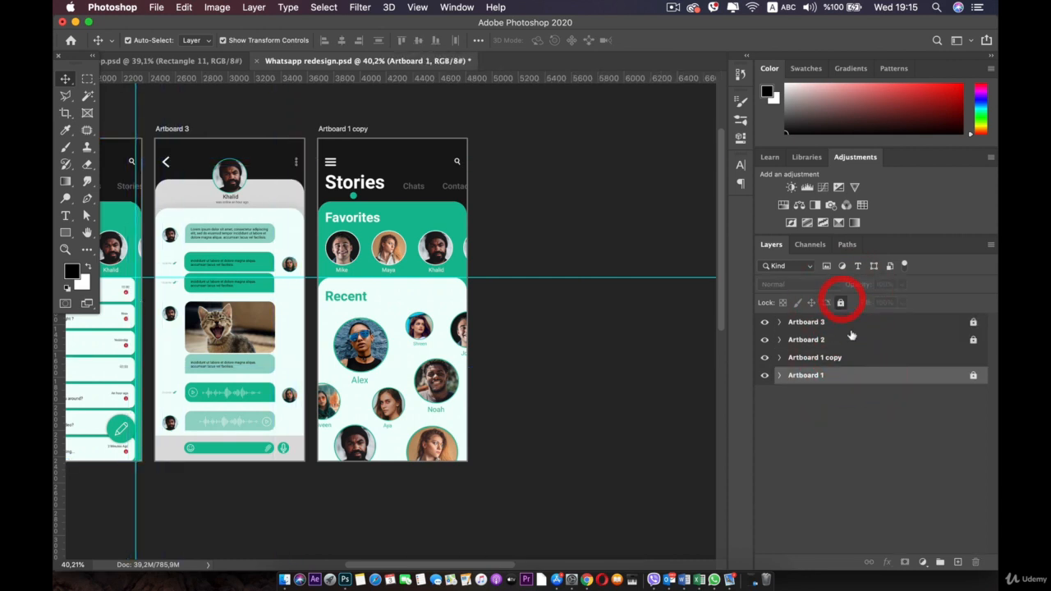
{"action": "left_click_drag", "start_coordinate": [376, 239], "coordinate": [434, 258]}
{"action": "scroll", "coordinate": [433, 258], "scroll_direction": "up", "scroll_amount": 3}
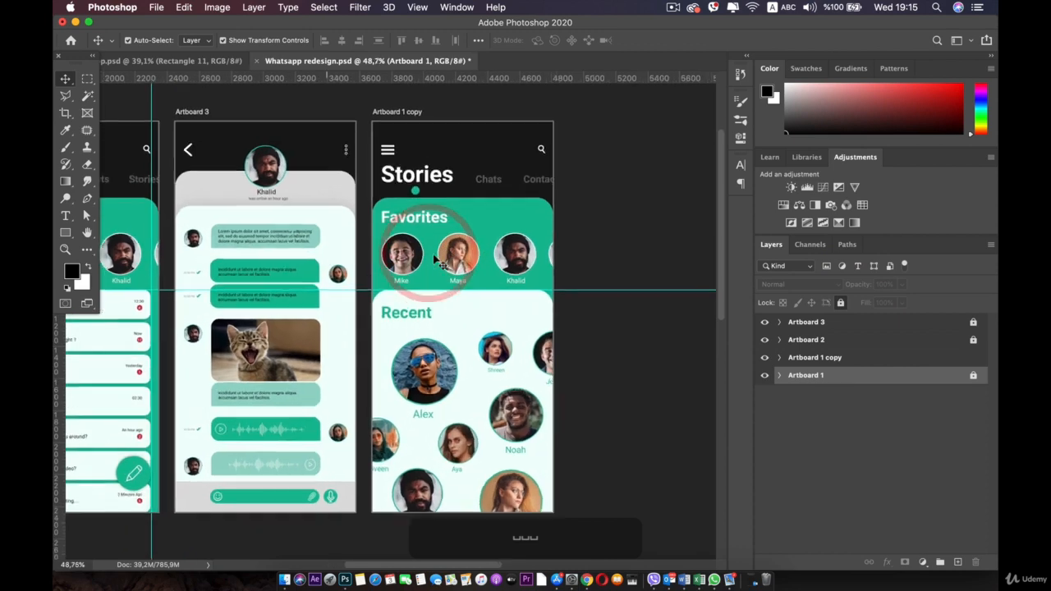
{"action": "left_click_drag", "start_coordinate": [422, 156], "coordinate": [409, 210]}
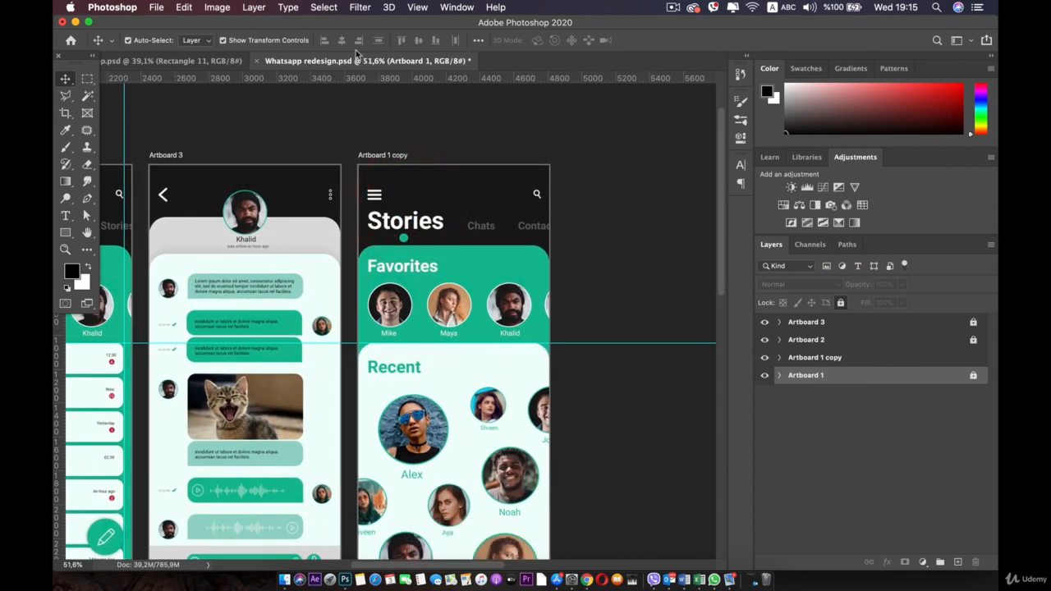
Step: Check the dark side menu on Artboard 4 in the other document, then return to Whatsapp redesign
{"action": "left_click", "coordinate": [172, 61]}
{"action": "left_click", "coordinate": [599, 185]}
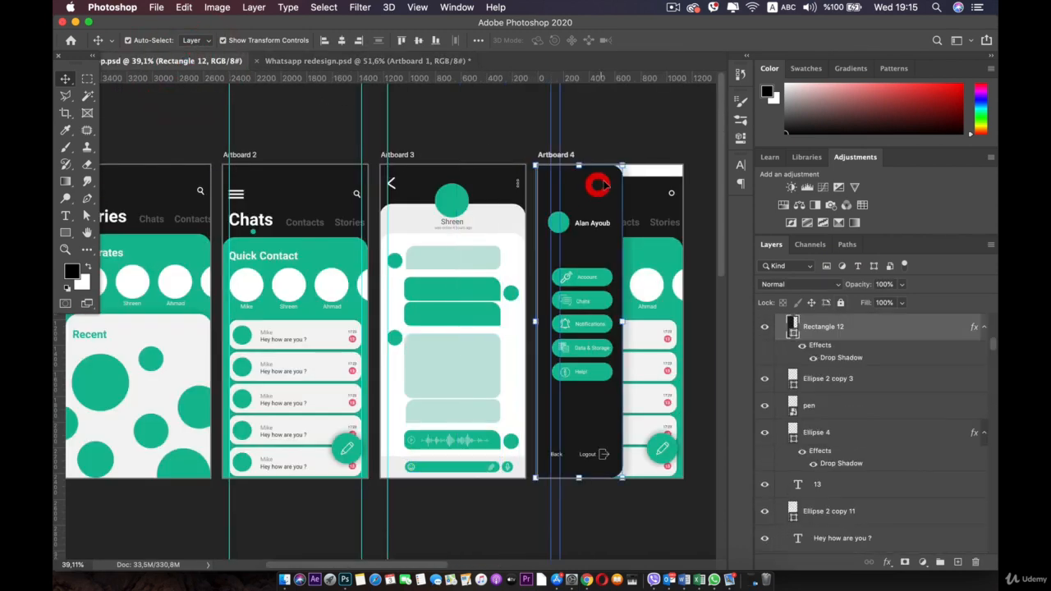
{"action": "left_click", "coordinate": [384, 61]}
{"action": "left_click_drag", "start_coordinate": [610, 206], "coordinate": [575, 179]}
{"action": "left_click", "coordinate": [644, 379]}
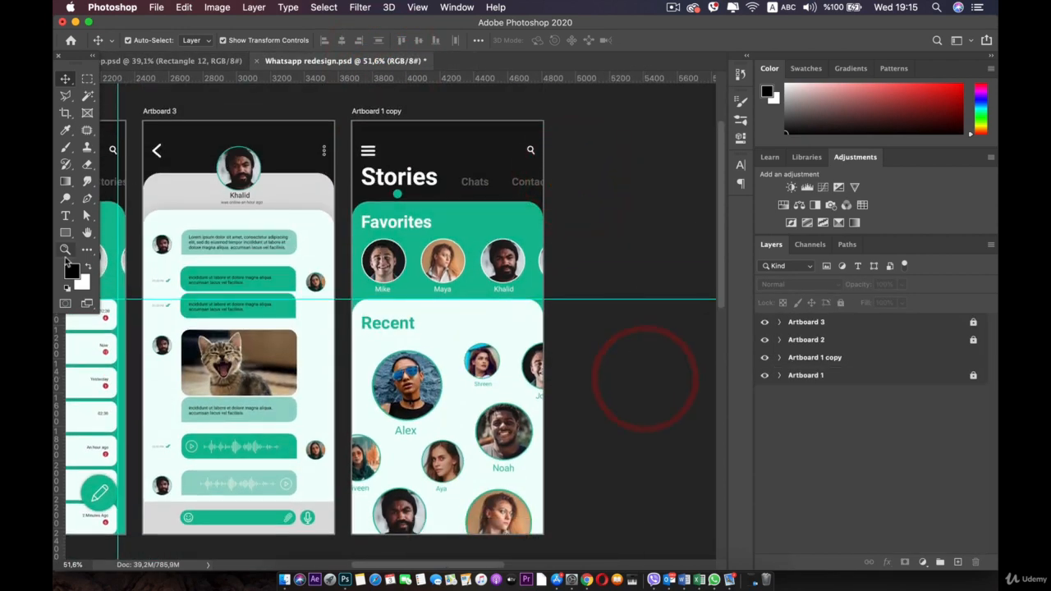
{"action": "left_click", "coordinate": [65, 233]}
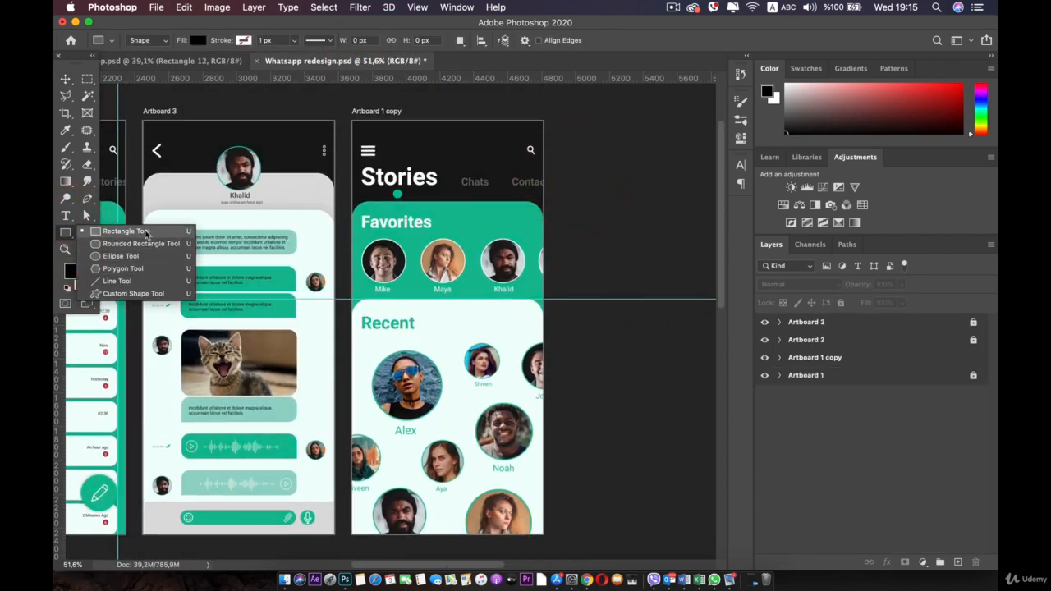
Step: Draw a 685 × 2440 px rectangle on Artboard 1 copy filled with dark grey #151615 sampled from Artboard 3
{"action": "left_click", "coordinate": [138, 231]}
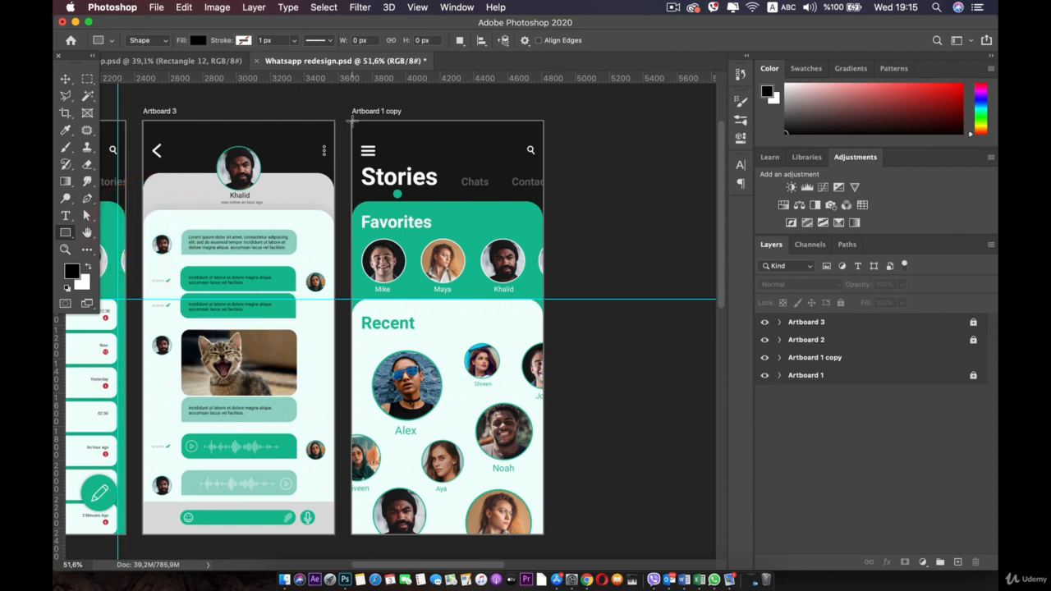
{"action": "left_click_drag", "start_coordinate": [352, 121], "coordinate": [467, 534]}
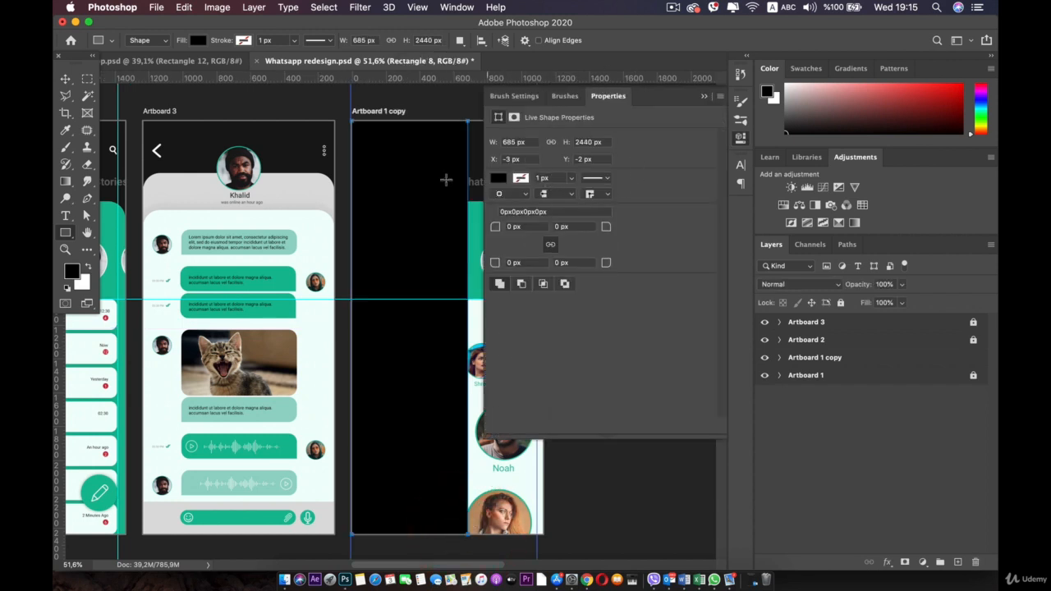
{"action": "left_click", "coordinate": [498, 179]}
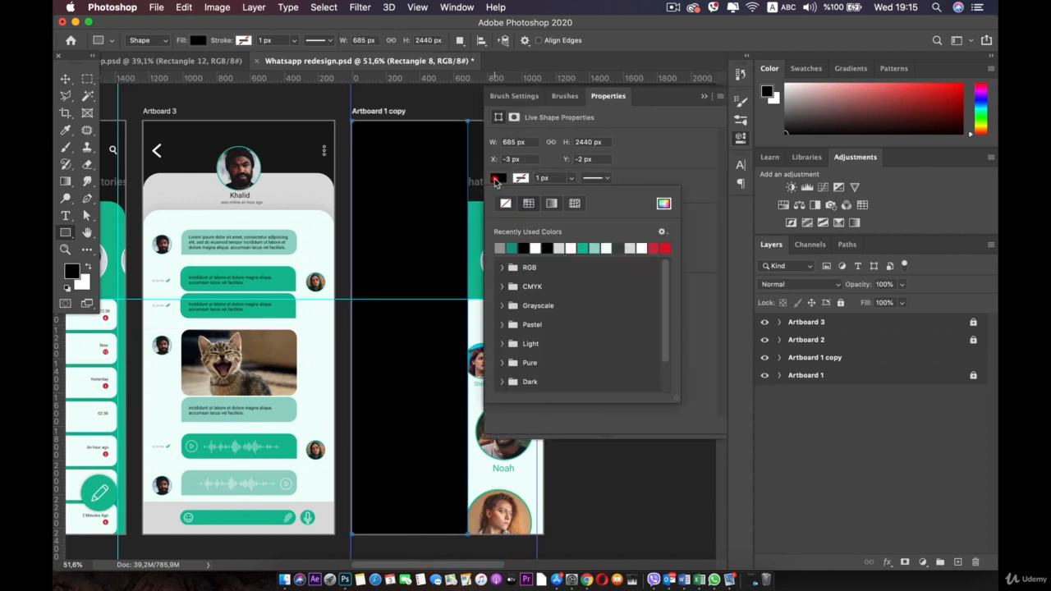
{"action": "left_click", "coordinate": [669, 207]}
{"action": "left_click", "coordinate": [279, 143]}
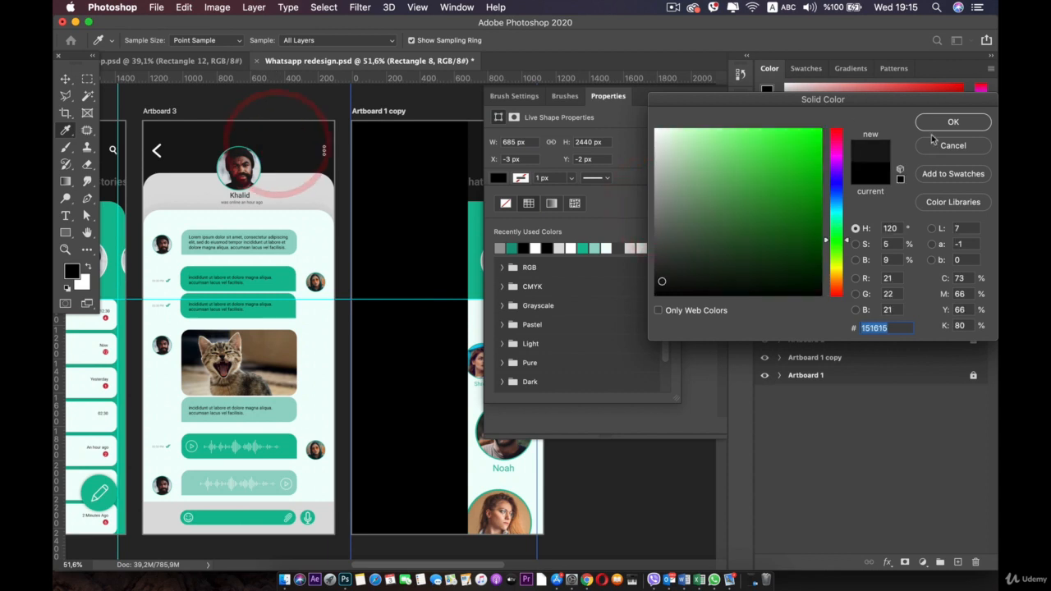
{"action": "left_click", "coordinate": [952, 121]}
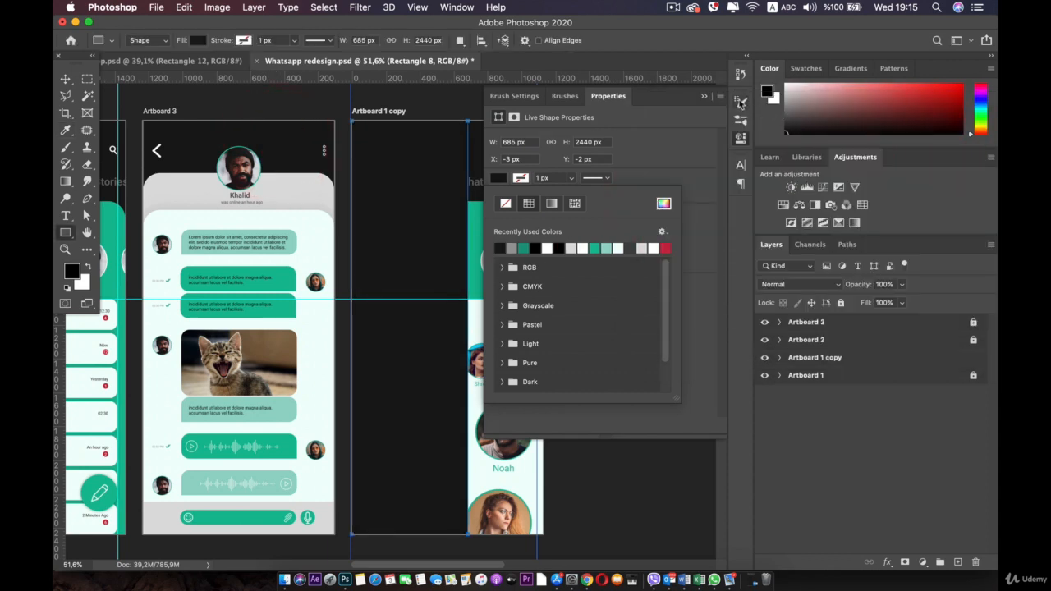
{"action": "left_click", "coordinate": [741, 137]}
Step: Show Rectangle 8's Live Shape Properties in the Properties panel
{"action": "left_click", "coordinate": [738, 138]}
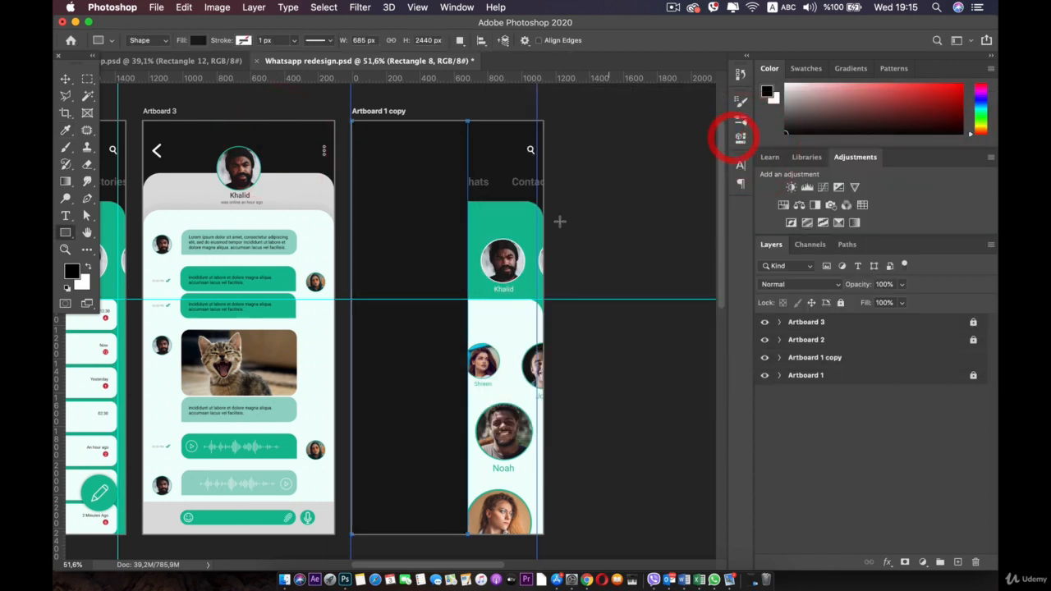
{"action": "left_click", "coordinate": [739, 105]}
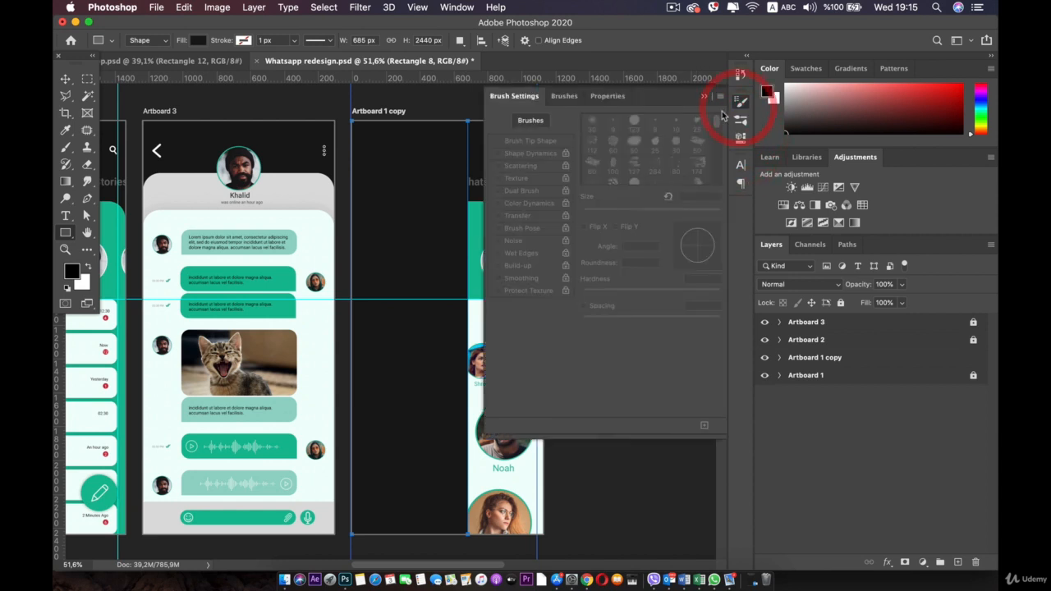
{"action": "left_click", "coordinate": [608, 95]}
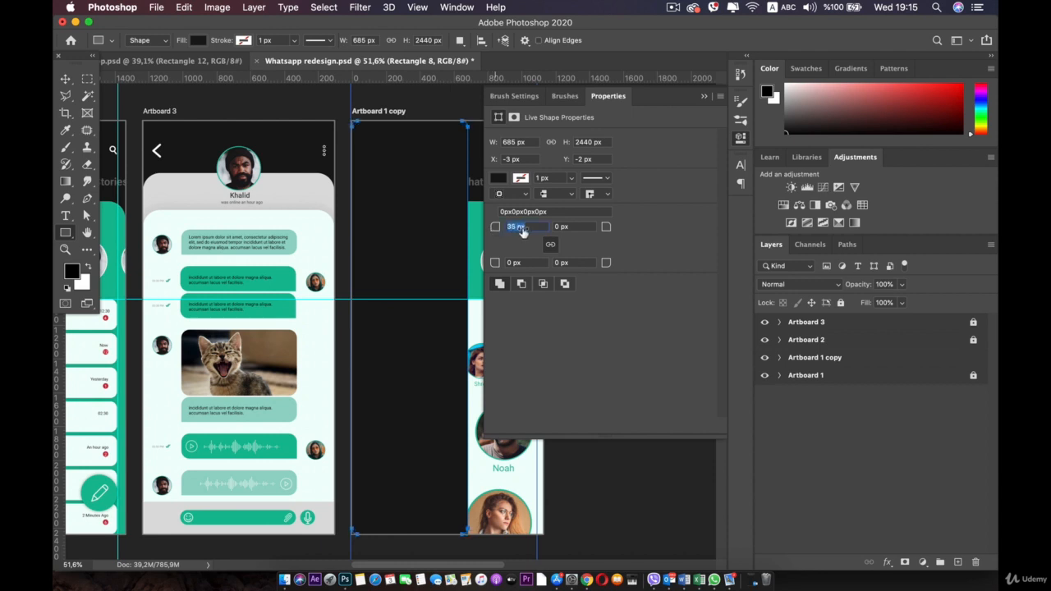
Step: Unlink the corner radii and set the top-right and bottom-right corners to 300 px
{"action": "left_click", "coordinate": [541, 229]}
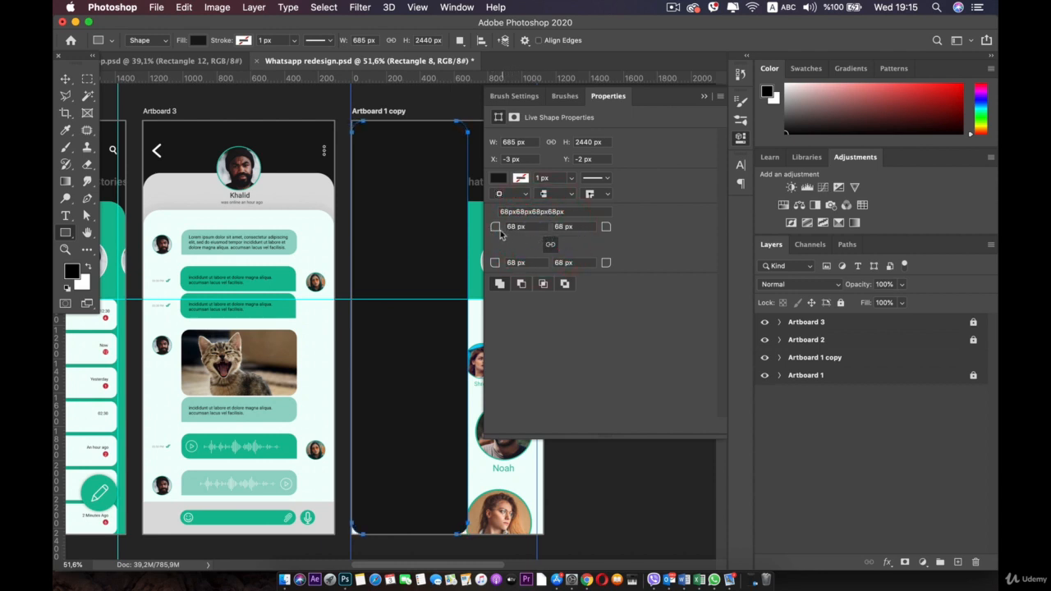
{"action": "type", "text": "194"}
{"action": "left_click", "coordinate": [578, 228]}
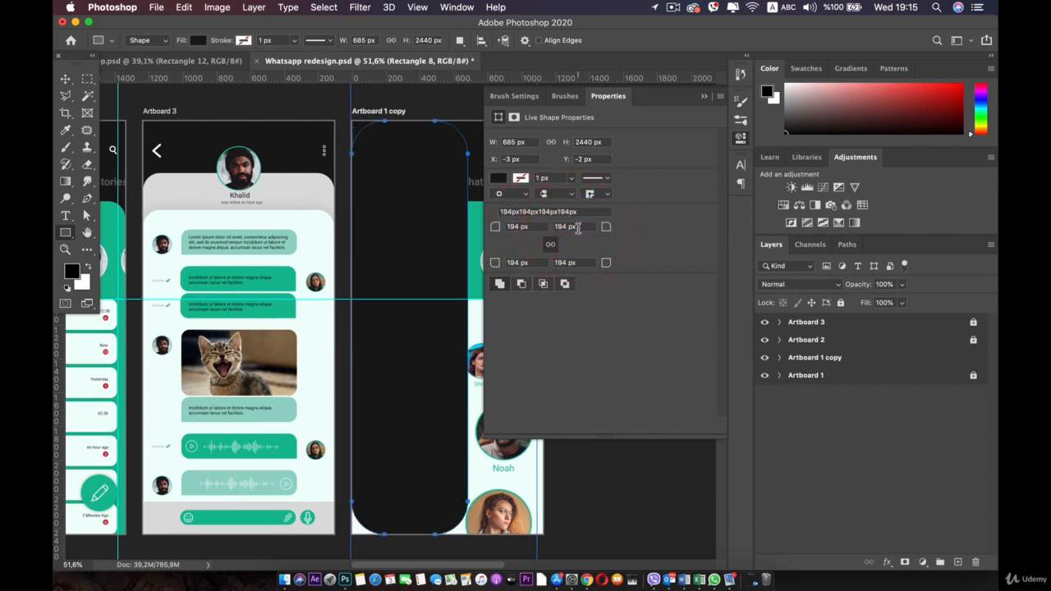
{"action": "key", "text": "super+z"}
{"action": "key", "text": "super+z"}
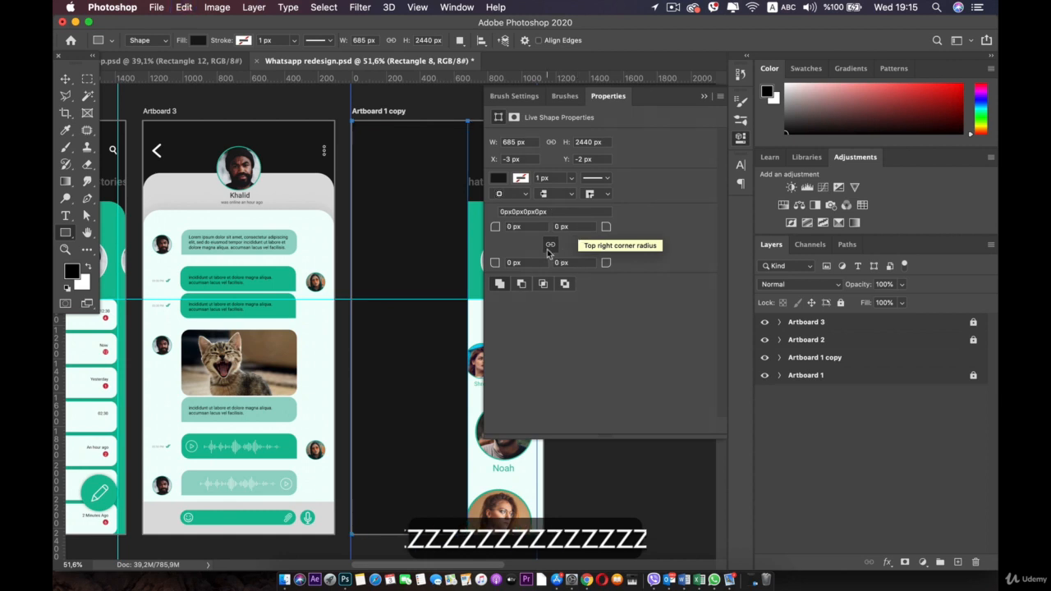
{"action": "left_click", "coordinate": [549, 245]}
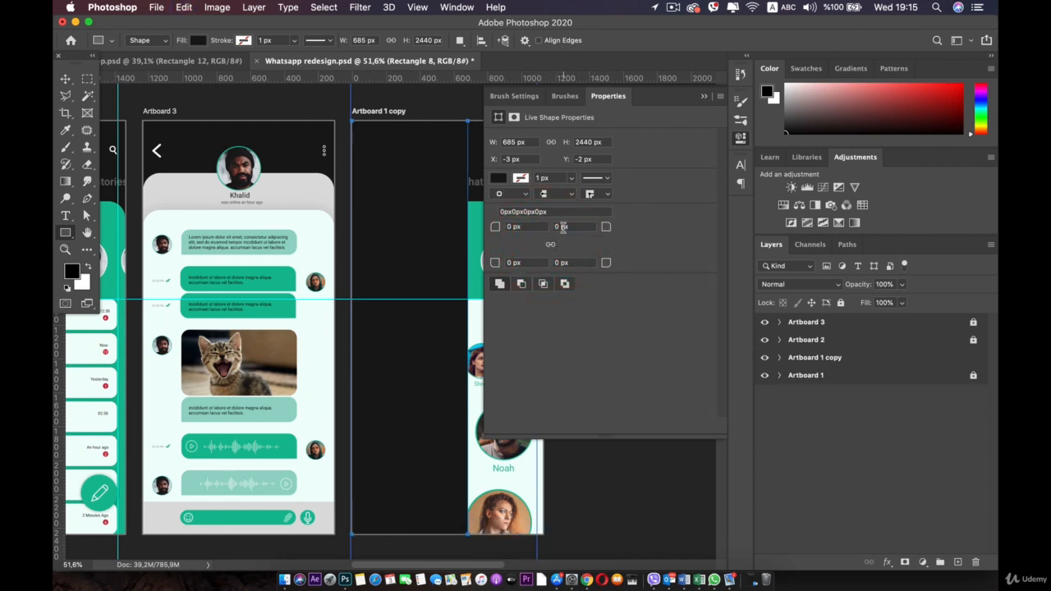
{"action": "left_click", "coordinate": [809, 232]}
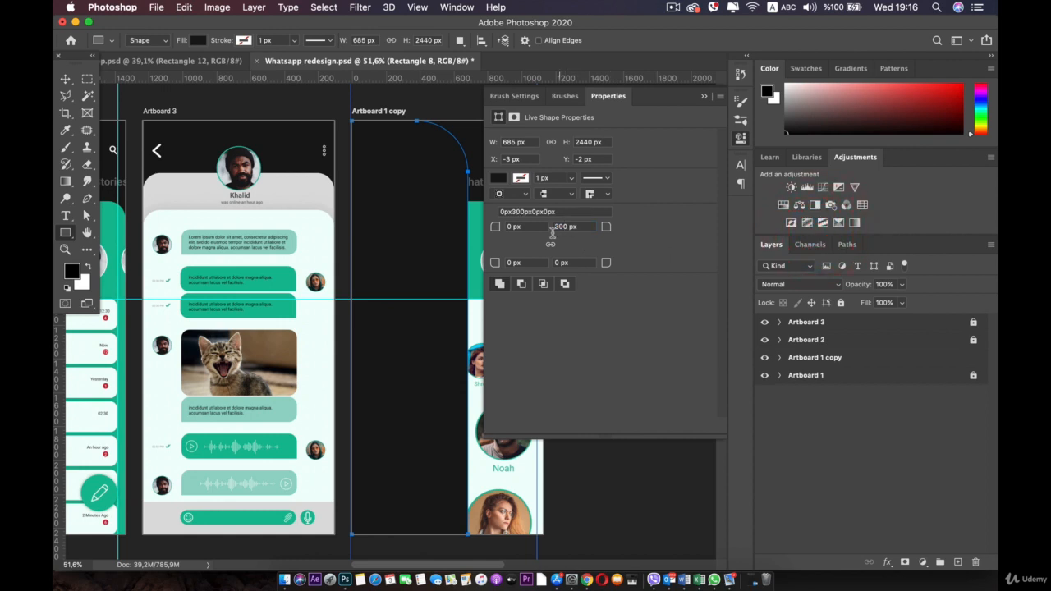
{"action": "left_click", "coordinate": [562, 226]}
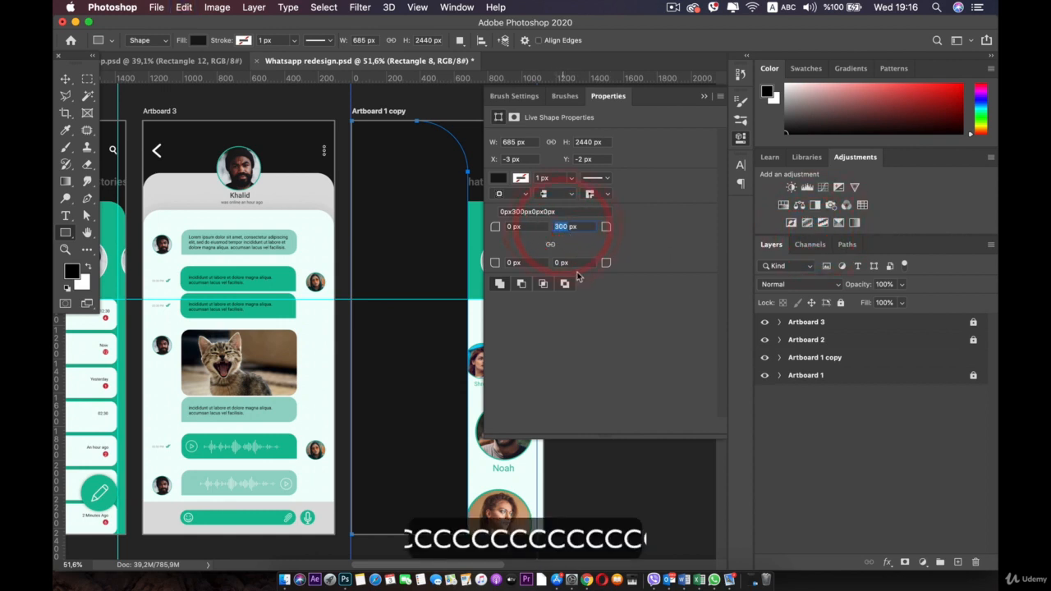
{"action": "type", "text": "300"}
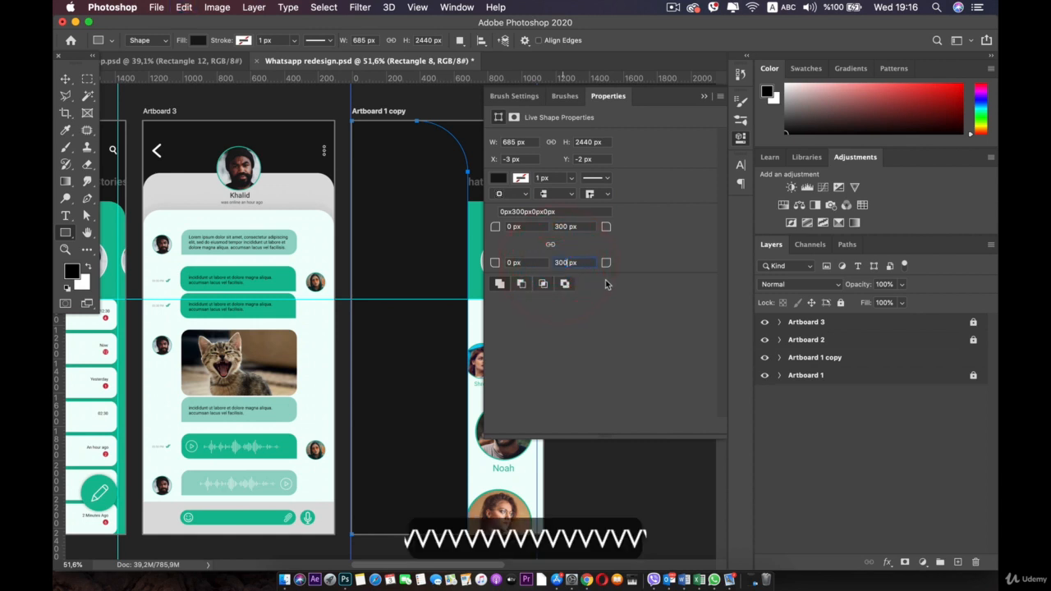
{"action": "left_click", "coordinate": [609, 308]}
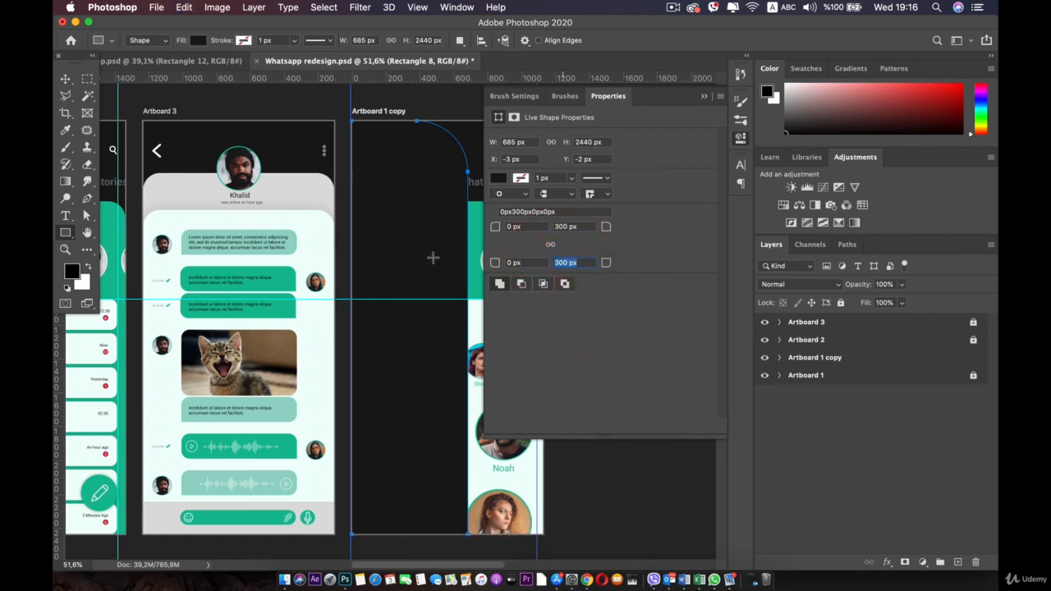
Step: Fix a drifted corner radius back to 300 px and close the Properties panel
{"action": "left_click", "coordinate": [65, 78]}
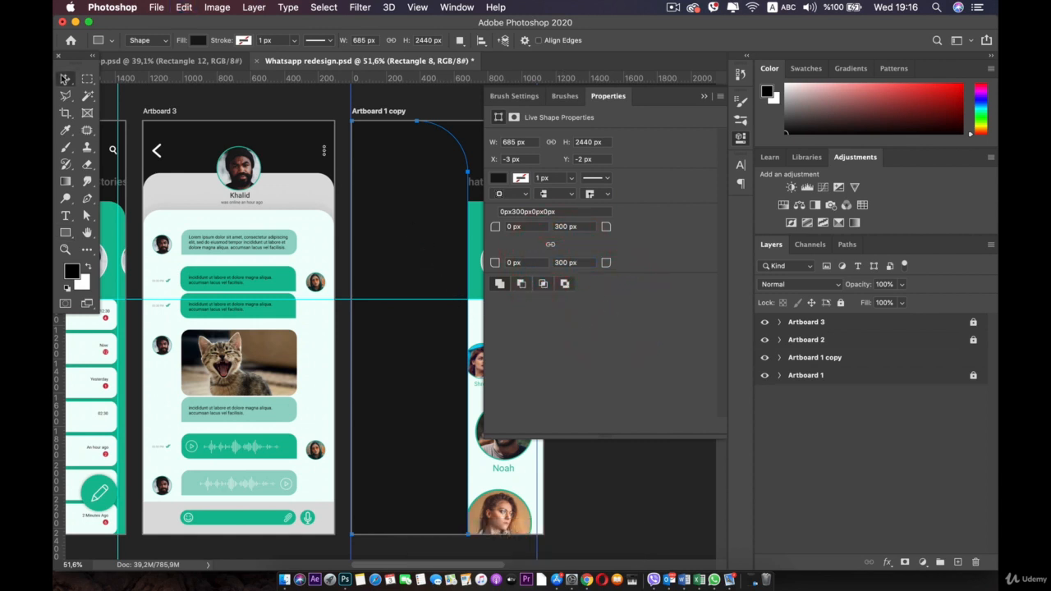
{"action": "left_click", "coordinate": [427, 223]}
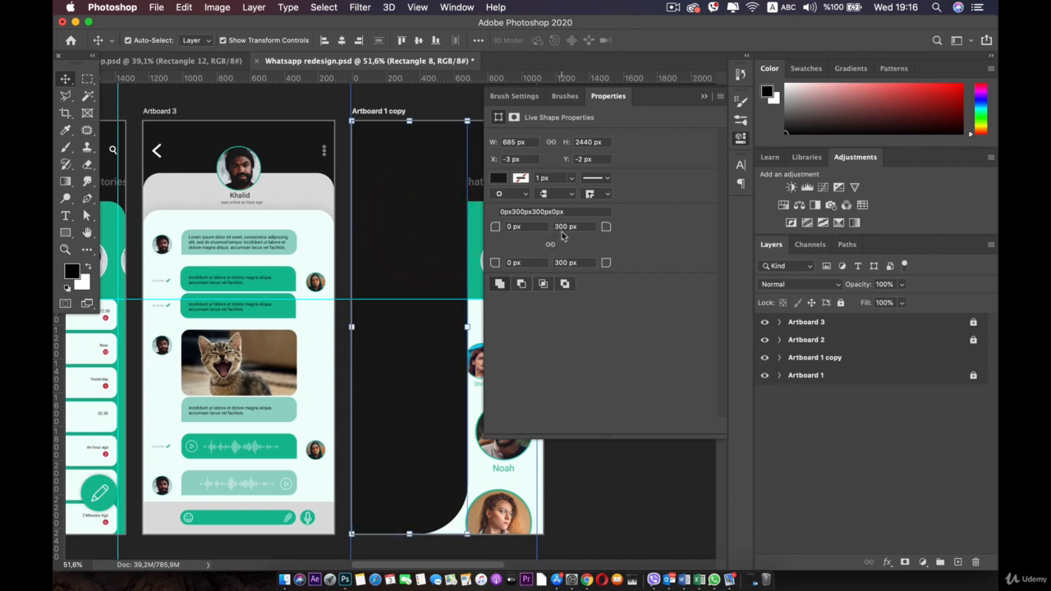
{"action": "left_click", "coordinate": [563, 235]}
{"action": "key", "text": "Down"}
{"action": "left_click", "coordinate": [621, 231]}
{"action": "type", "text": "300"}
{"action": "key", "text": "Return"}
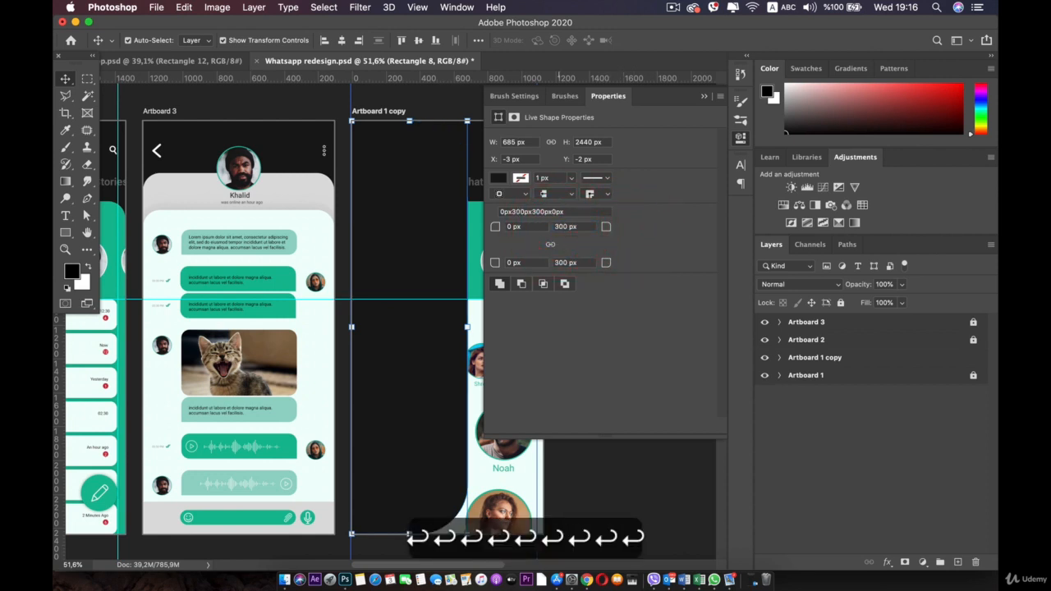
{"action": "left_click", "coordinate": [401, 226]}
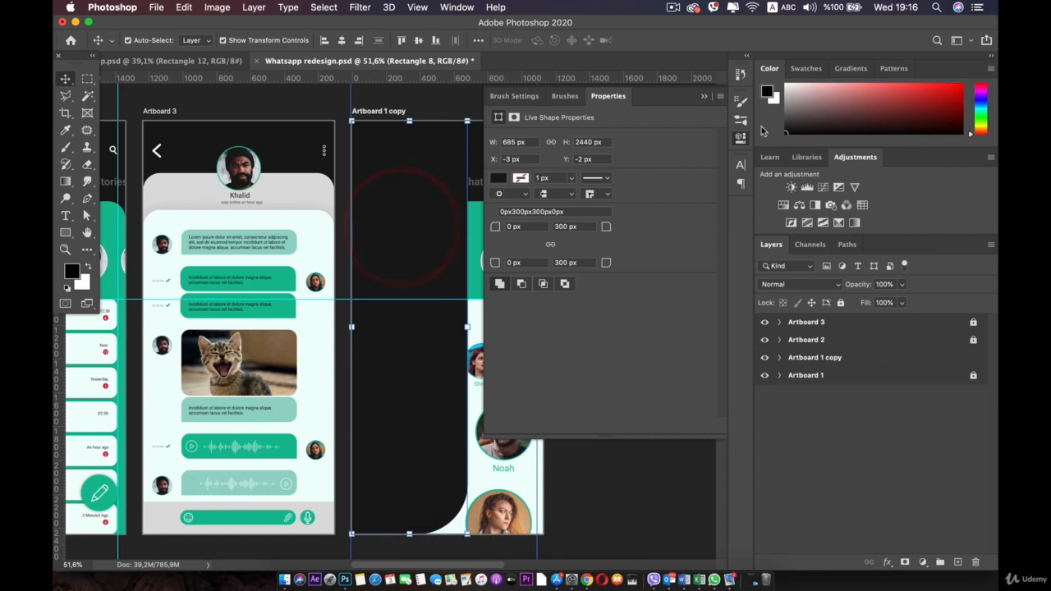
{"action": "left_click", "coordinate": [743, 138]}
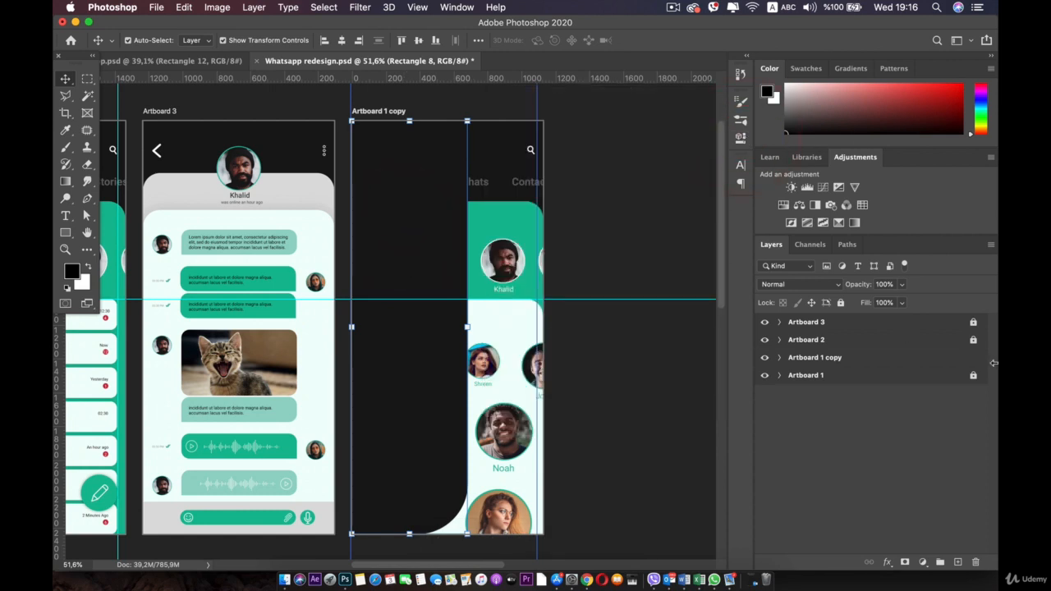
Step: Expand Artboard 1 copy in the Layers panel to show its layers
{"action": "left_click", "coordinate": [804, 359]}
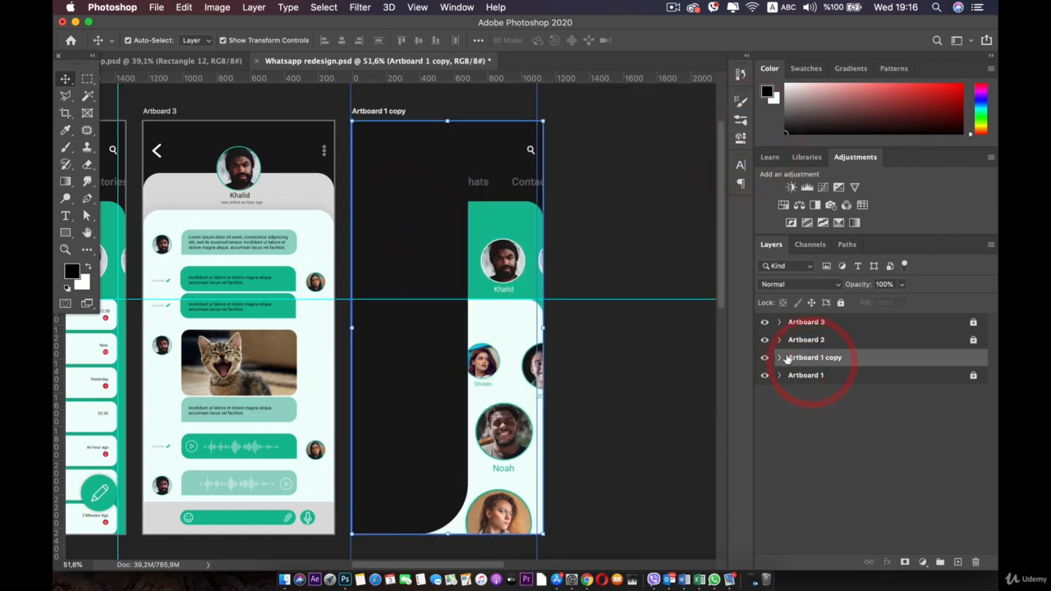
{"action": "left_click", "coordinate": [779, 357]}
{"action": "scroll", "coordinate": [821, 439], "scroll_direction": "down", "scroll_amount": 1}
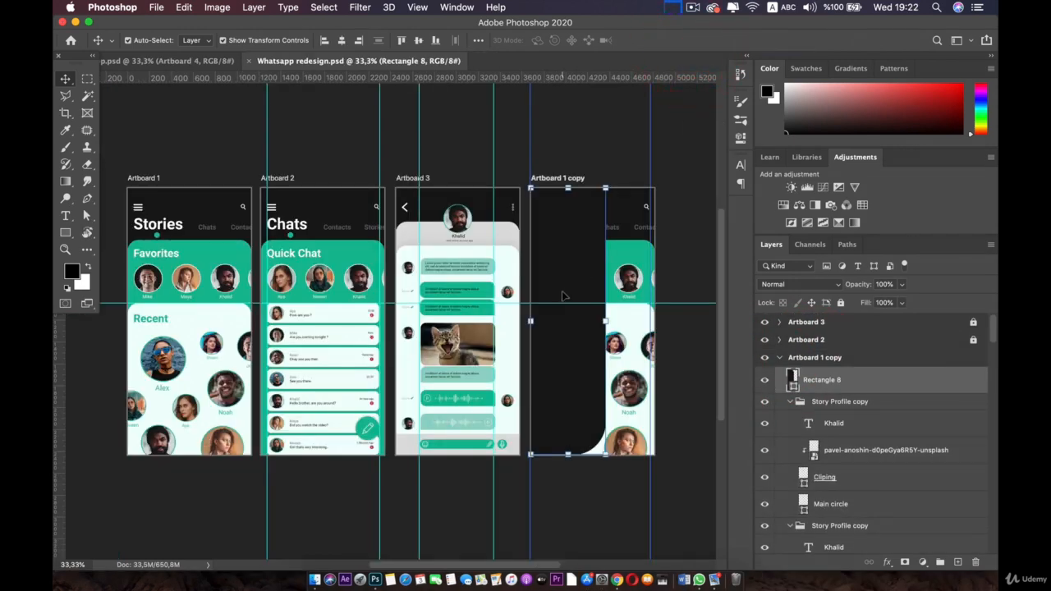
{"action": "scroll", "coordinate": [564, 293], "scroll_direction": "up", "scroll_amount": 3}
{"action": "left_click_drag", "start_coordinate": [563, 293], "coordinate": [348, 238]}
{"action": "left_click", "coordinate": [422, 166]}
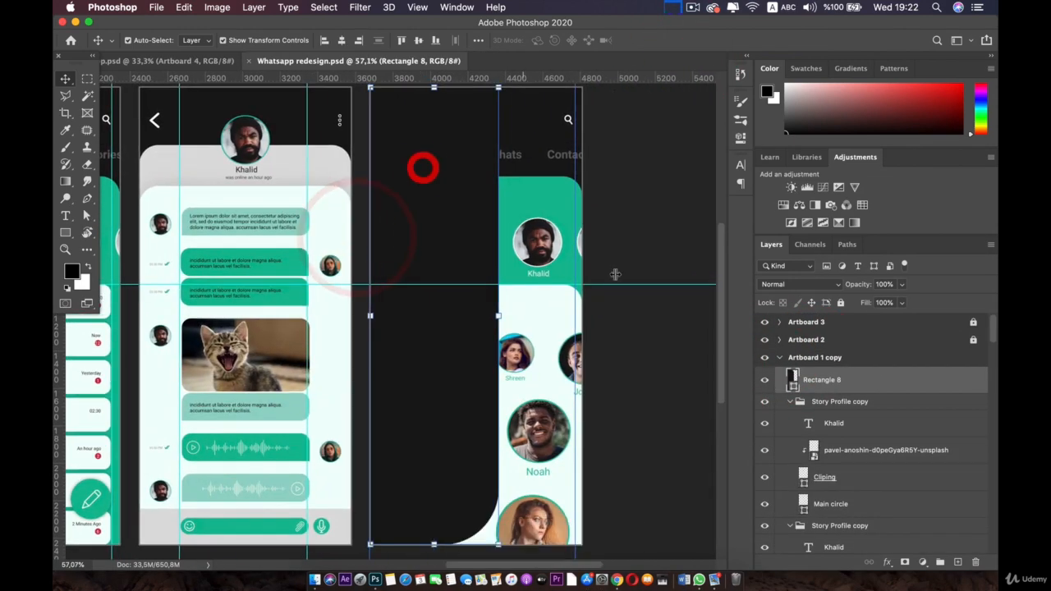
Step: Add a drop shadow to Rectangle 8 with 63% opacity, 14% spread and 84 px size
{"action": "double_click", "coordinate": [970, 384]}
{"action": "left_click_drag", "start_coordinate": [509, 259], "coordinate": [942, 141]}
{"action": "left_click", "coordinate": [276, 528]}
{"action": "scroll", "coordinate": [544, 197], "scroll_direction": "up", "scroll_amount": 1}
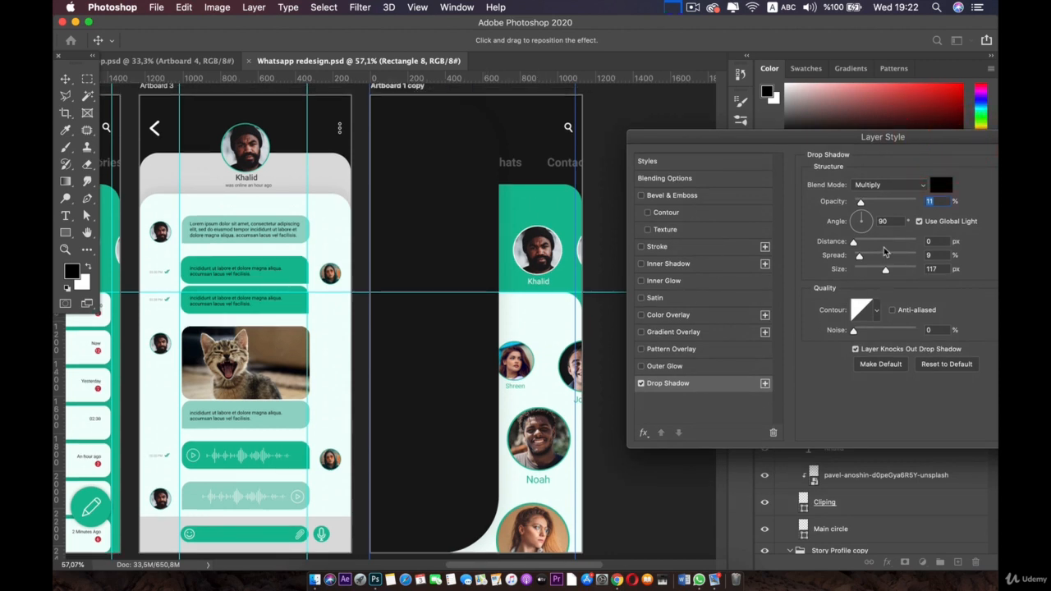
{"action": "left_click_drag", "start_coordinate": [860, 256], "coordinate": [888, 271]}
{"action": "left_click_drag", "start_coordinate": [860, 201], "coordinate": [894, 202]}
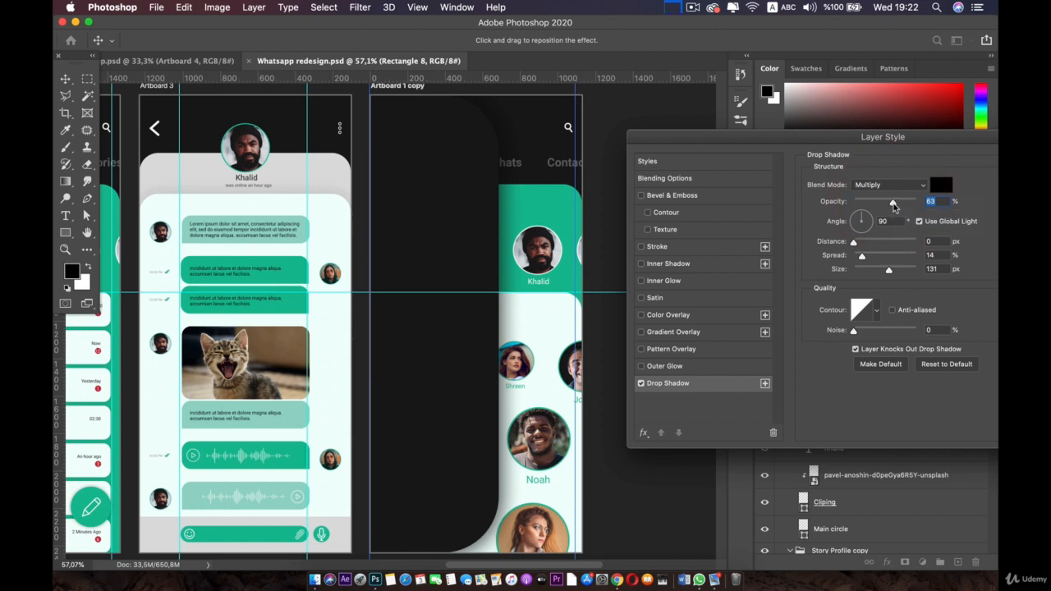
{"action": "left_click", "coordinate": [893, 202]}
{"action": "left_click_drag", "start_coordinate": [888, 270], "coordinate": [878, 271]}
{"action": "left_click", "coordinate": [876, 274]}
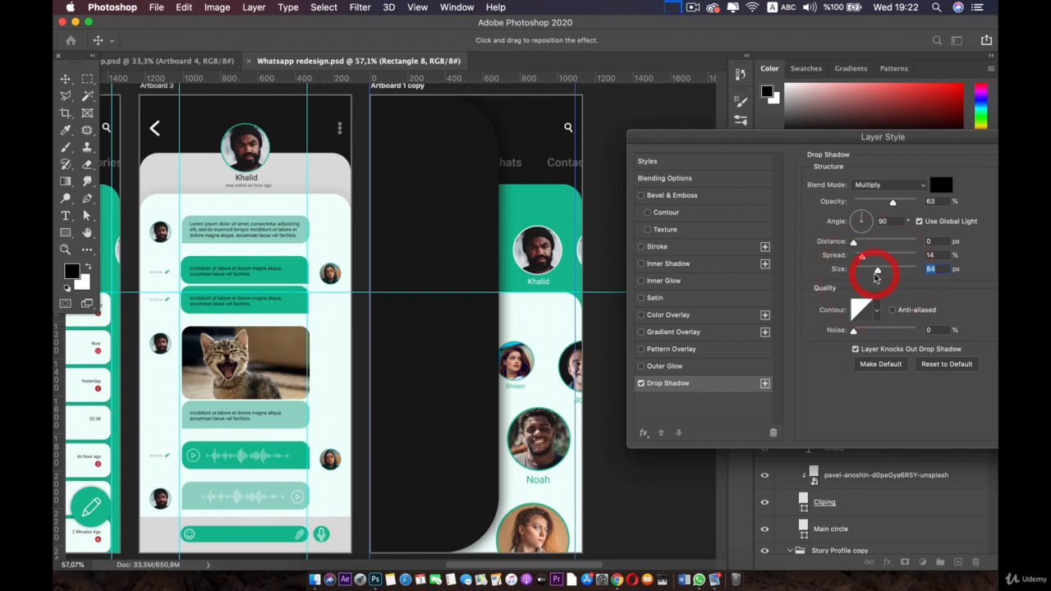
{"action": "left_click_drag", "start_coordinate": [935, 138], "coordinate": [766, 133]}
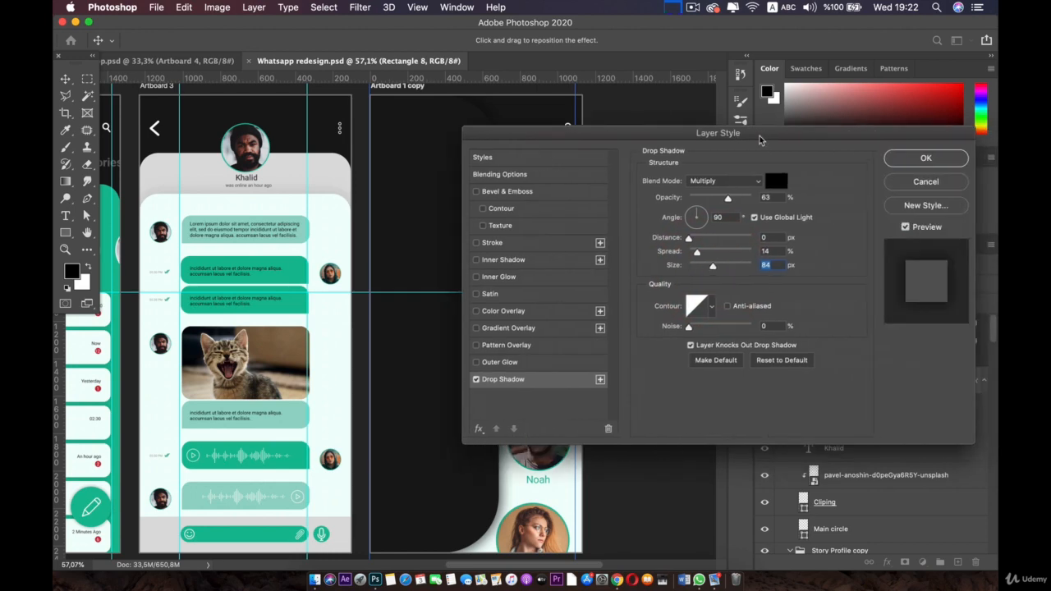
{"action": "left_click", "coordinate": [922, 156]}
Step: Pan the canvas and deselect to inspect the shadowed side menu
{"action": "key", "text": "space"}
{"action": "left_click_drag", "start_coordinate": [396, 230], "coordinate": [439, 176]}
{"action": "left_click", "coordinate": [383, 505]}
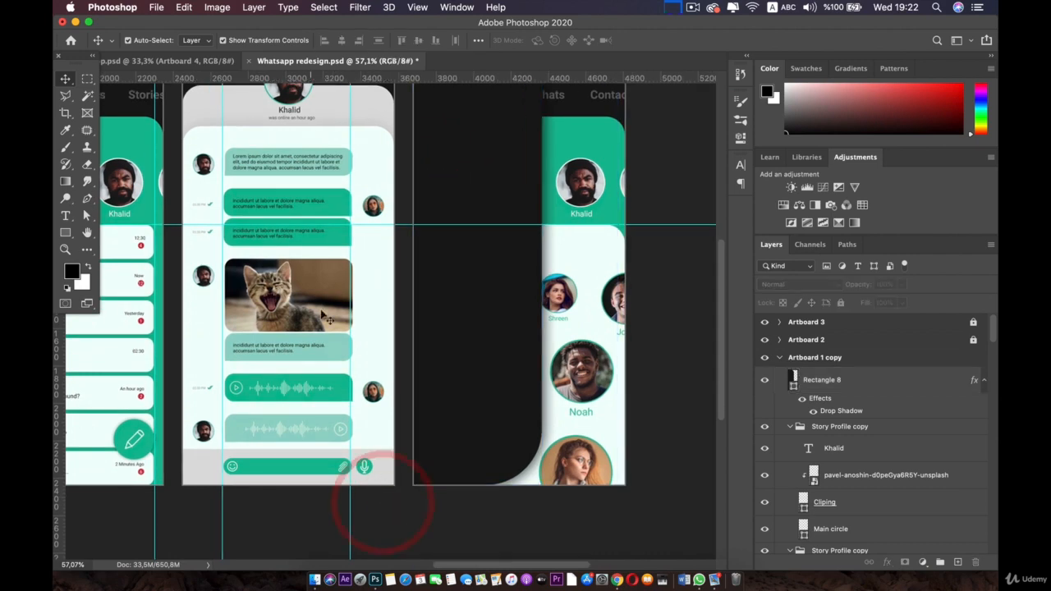
Step: View the finished side-menu artboard in the other document, then return to Whatsapp redesign
{"action": "scroll", "coordinate": [324, 317], "scroll_direction": "up", "scroll_amount": 5}
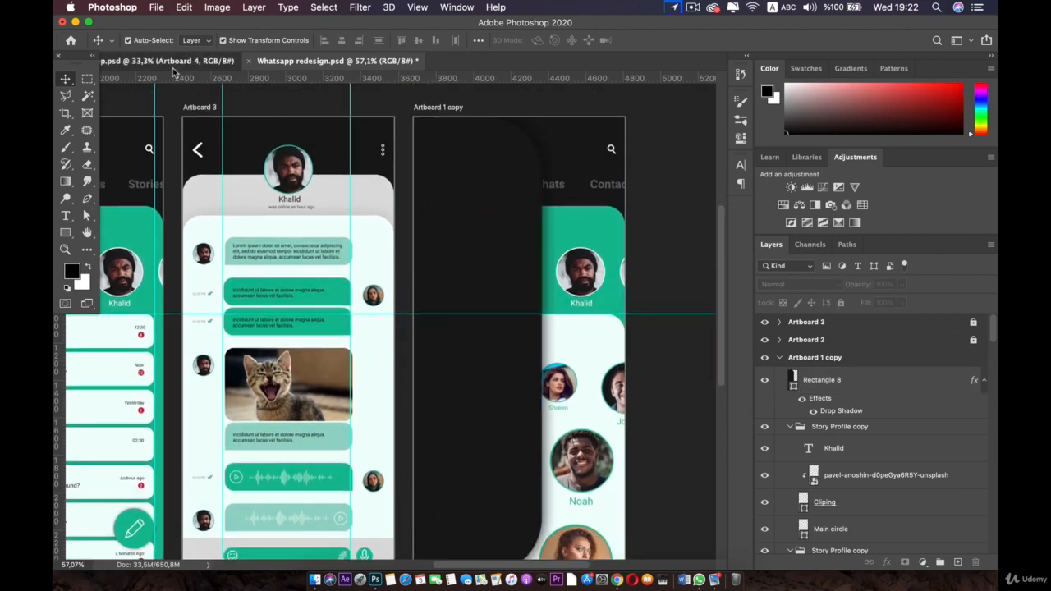
{"action": "left_click", "coordinate": [174, 66]}
{"action": "scroll", "coordinate": [614, 240], "scroll_direction": "up", "scroll_amount": 3}
{"action": "key", "text": "space"}
{"action": "left_click_drag", "start_coordinate": [597, 226], "coordinate": [394, 226]}
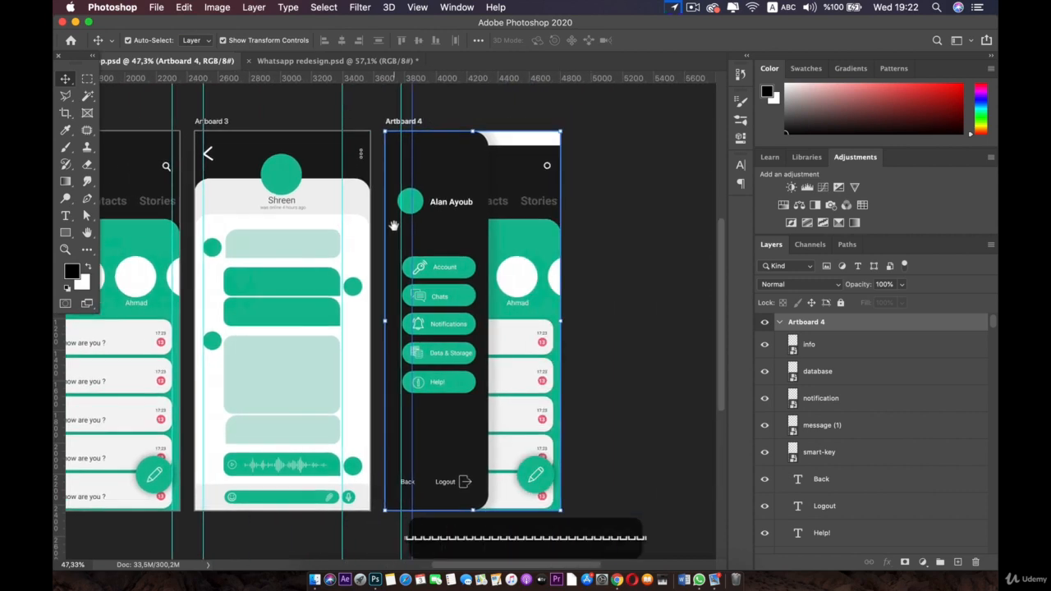
{"action": "scroll", "coordinate": [435, 184], "scroll_direction": "up", "scroll_amount": 2}
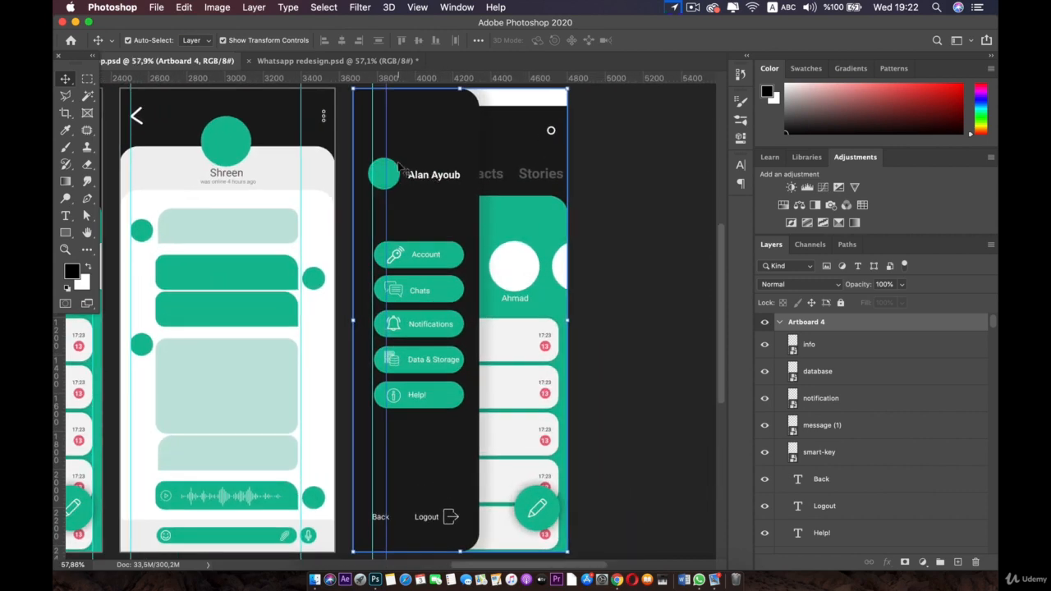
{"action": "left_click", "coordinate": [353, 60]}
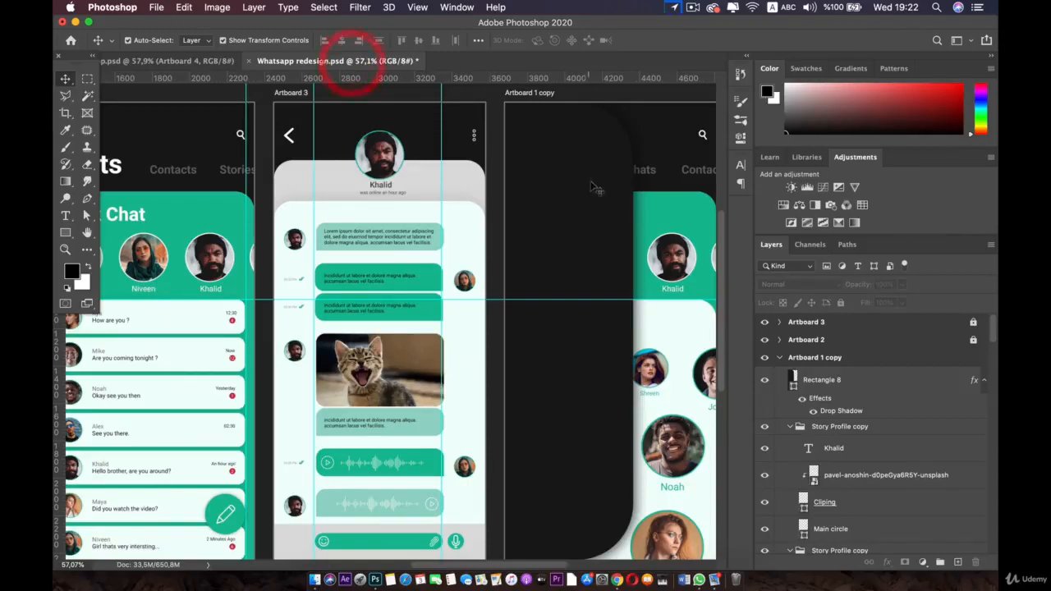
Step: Change Rectangle 8's right-hand corner radii from 300 px to 180 px in Live Shape Properties
{"action": "left_click", "coordinate": [591, 171]}
{"action": "left_click", "coordinate": [742, 105]}
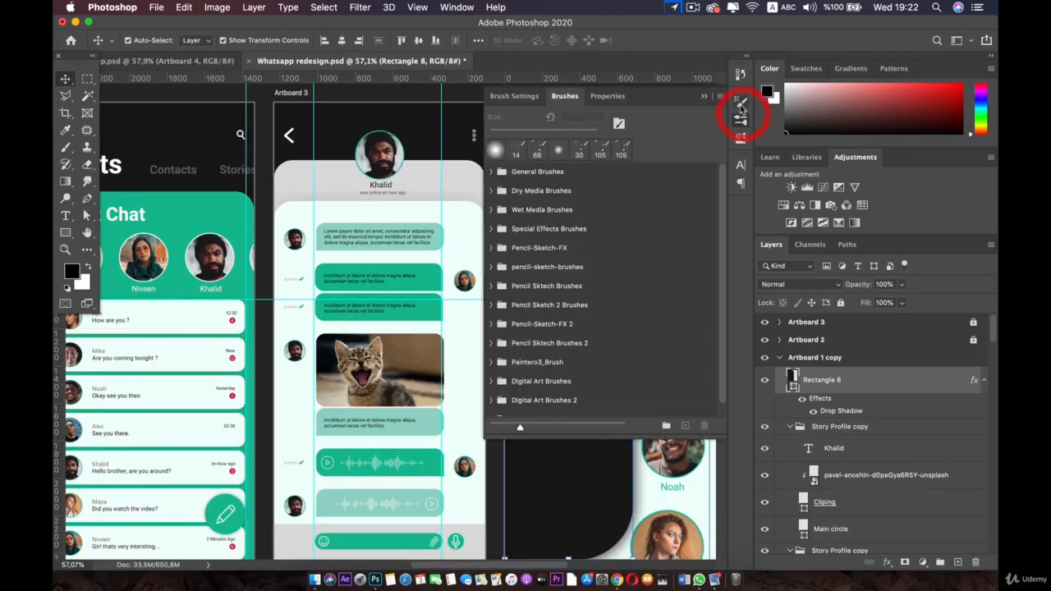
{"action": "left_click", "coordinate": [607, 96]}
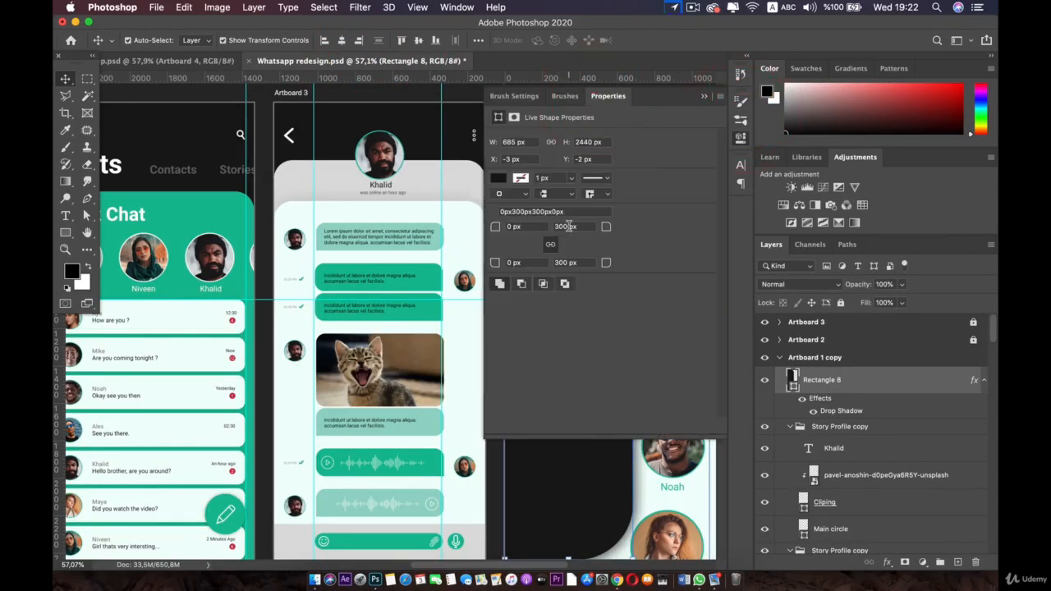
{"action": "key", "text": "space"}
{"action": "left_click_drag", "start_coordinate": [414, 162], "coordinate": [150, 176]}
{"action": "left_click", "coordinate": [612, 230]}
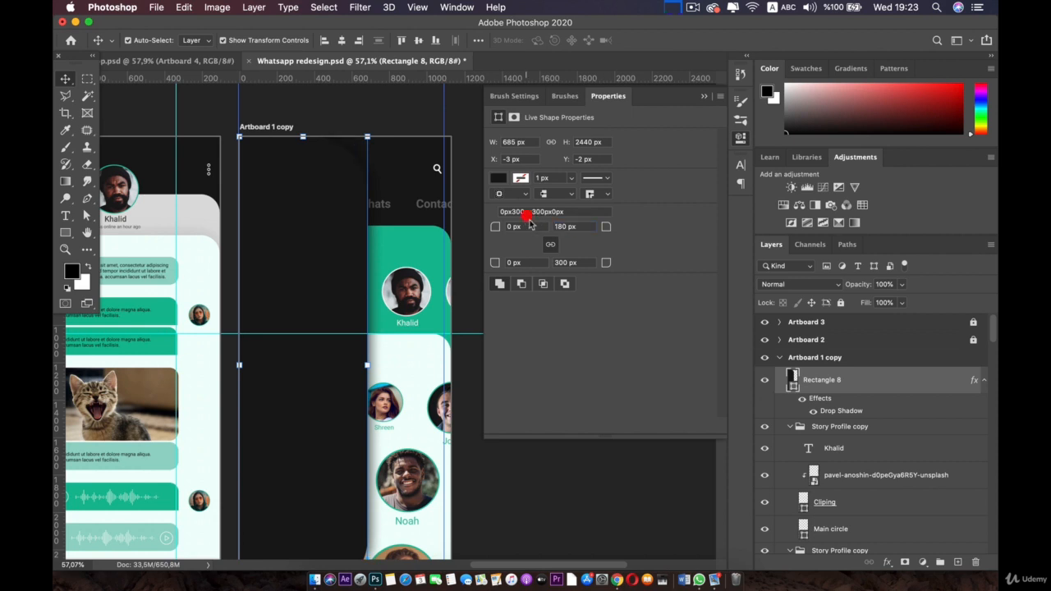
{"action": "left_click", "coordinate": [600, 302]}
Step: Preview the 180 px corners by deselecting and reselecting the panel, then close Properties
{"action": "scroll", "coordinate": [316, 286], "scroll_direction": "down", "scroll_amount": 3}
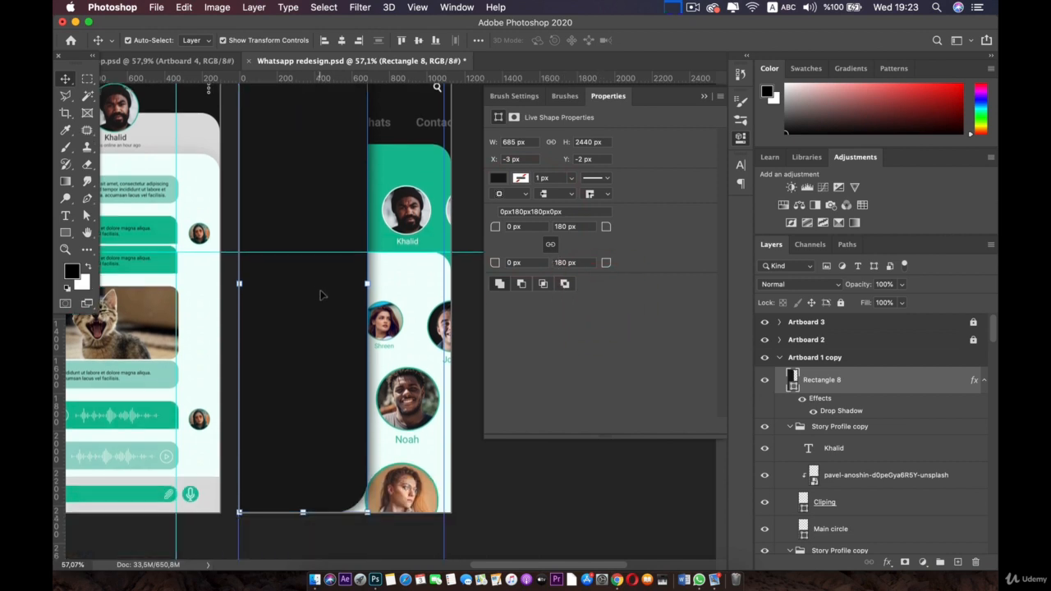
{"action": "left_click", "coordinate": [515, 483]}
{"action": "scroll", "coordinate": [513, 481], "scroll_direction": "up", "scroll_amount": 2}
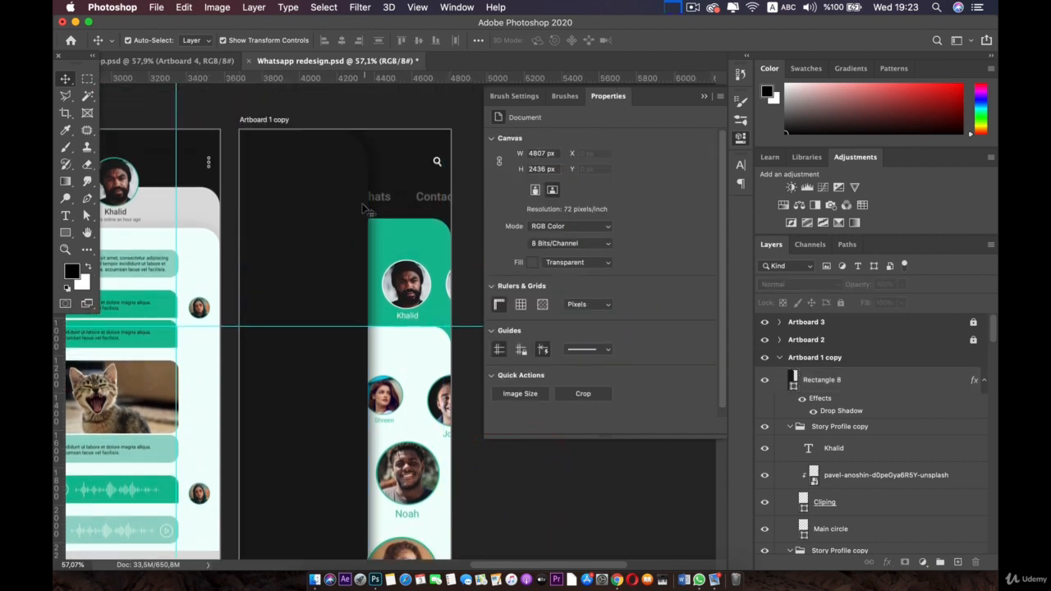
{"action": "left_click", "coordinate": [357, 207]}
{"action": "scroll", "coordinate": [362, 246], "scroll_direction": "down", "scroll_amount": 2}
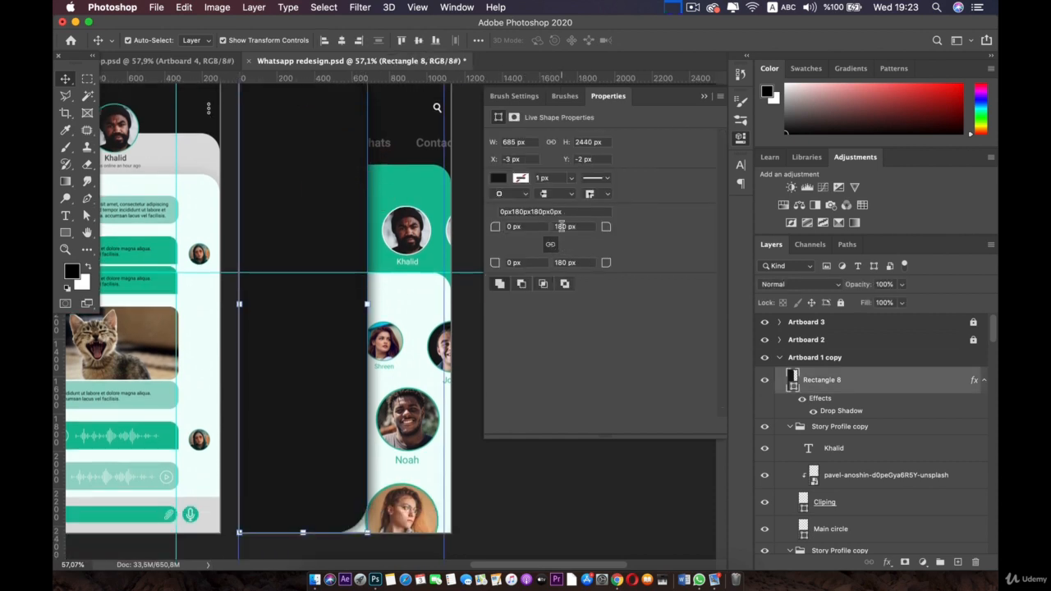
{"action": "left_click", "coordinate": [517, 489]}
{"action": "left_click", "coordinate": [353, 296]}
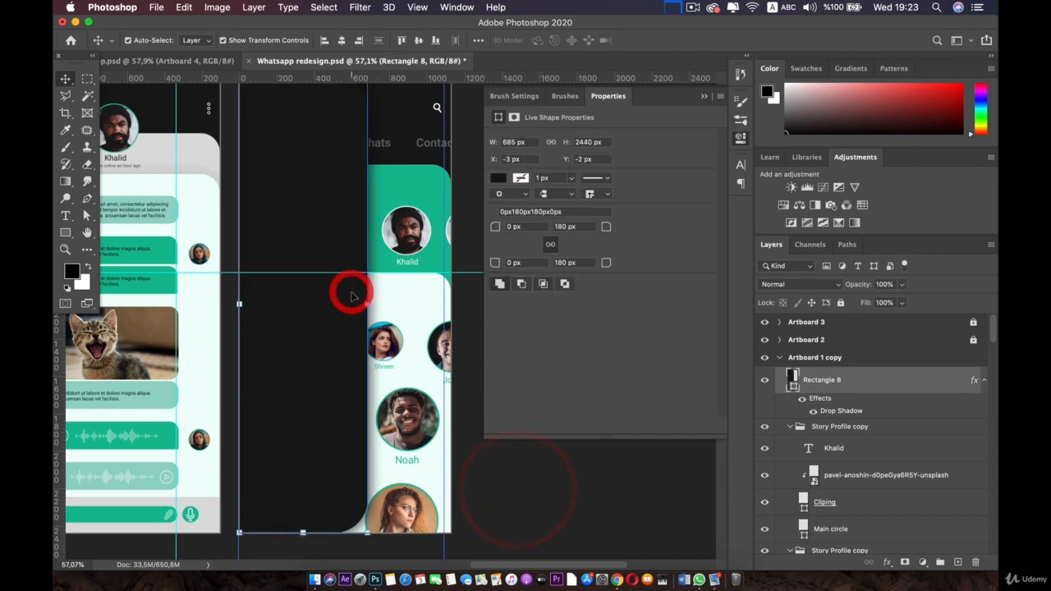
{"action": "scroll", "coordinate": [354, 294], "scroll_direction": "up", "scroll_amount": 2}
{"action": "left_click", "coordinate": [741, 144]}
{"action": "key", "text": "space"}
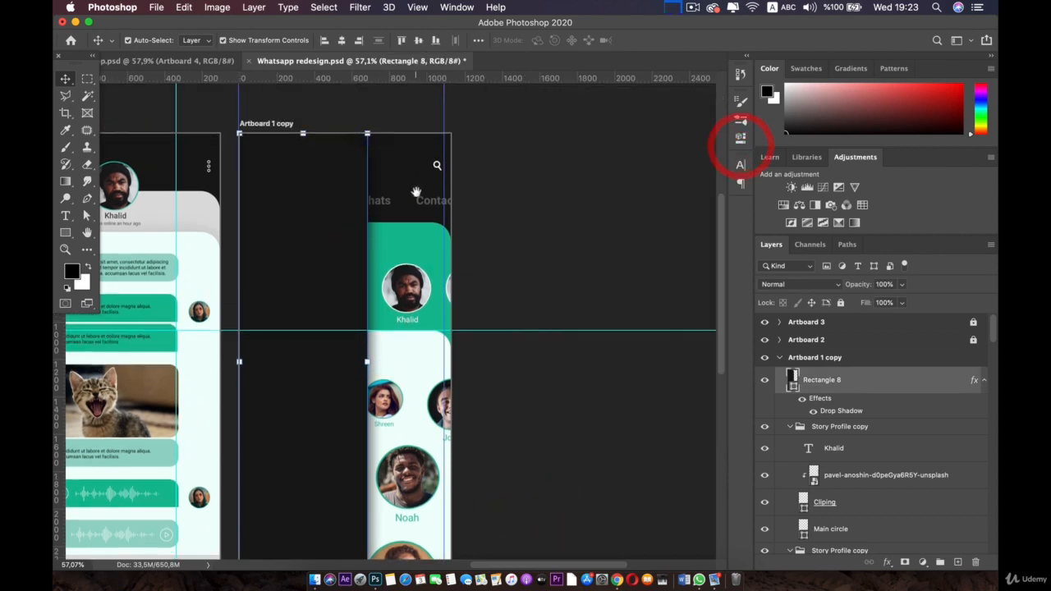
Step: Finish the dark side panel's transform and select the Story Profile copy group
{"action": "left_click_drag", "start_coordinate": [431, 200], "coordinate": [519, 138]}
{"action": "left_click_drag", "start_coordinate": [483, 253], "coordinate": [504, 307]}
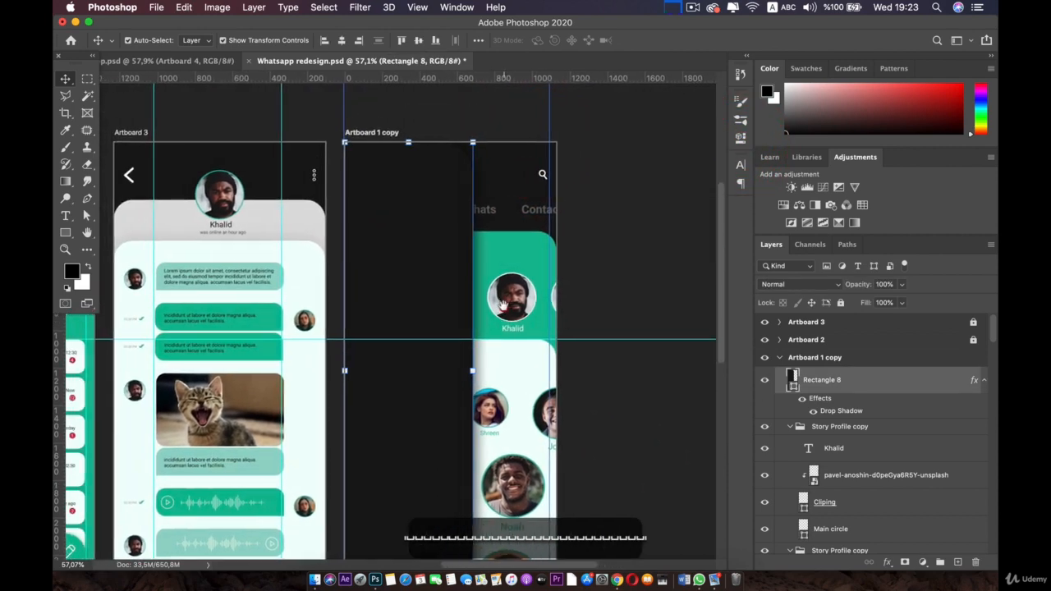
{"action": "left_click", "coordinate": [434, 232]}
{"action": "key", "text": "space"}
{"action": "left_click_drag", "start_coordinate": [484, 234], "coordinate": [422, 270]}
{"action": "scroll", "coordinate": [534, 247], "scroll_direction": "up", "scroll_amount": 3}
{"action": "key", "text": "space"}
{"action": "left_click", "coordinate": [422, 269]}
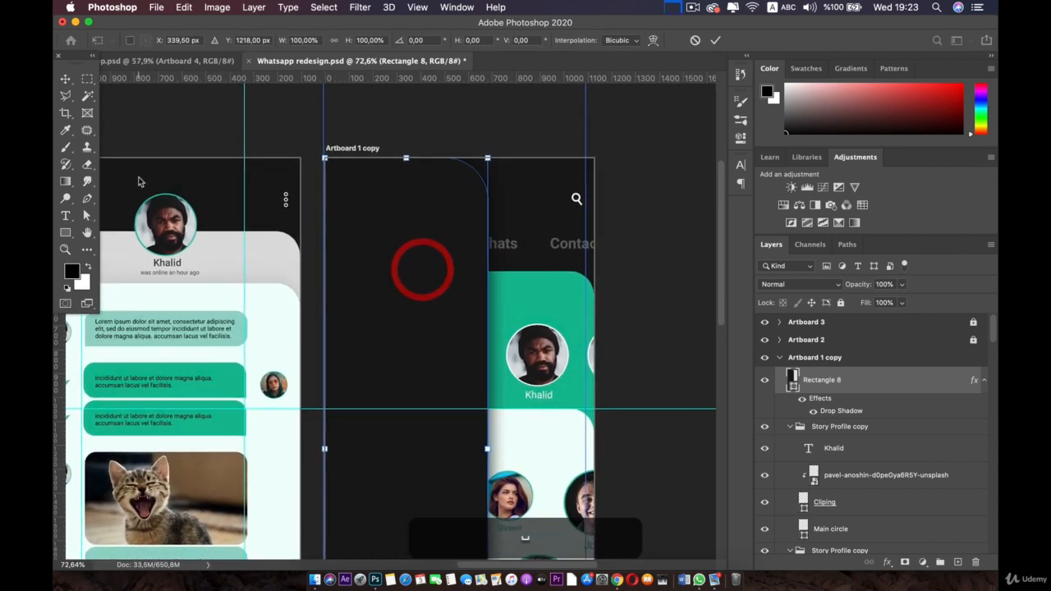
{"action": "left_click", "coordinate": [829, 386]}
{"action": "scroll", "coordinate": [855, 411], "scroll_direction": "down", "scroll_amount": 5}
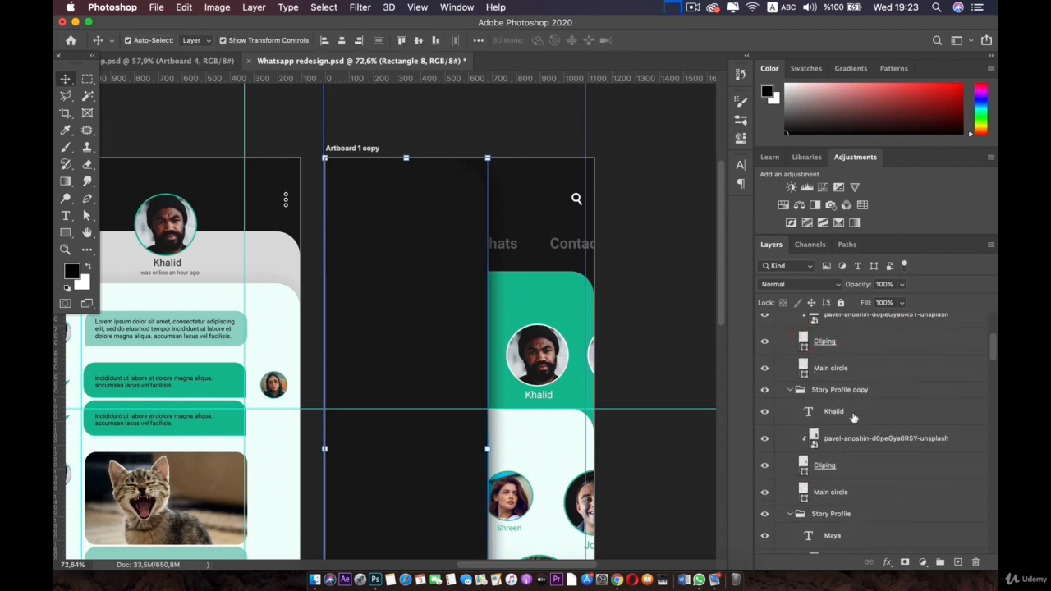
{"action": "left_click", "coordinate": [844, 393]}
{"action": "left_click", "coordinate": [763, 390]}
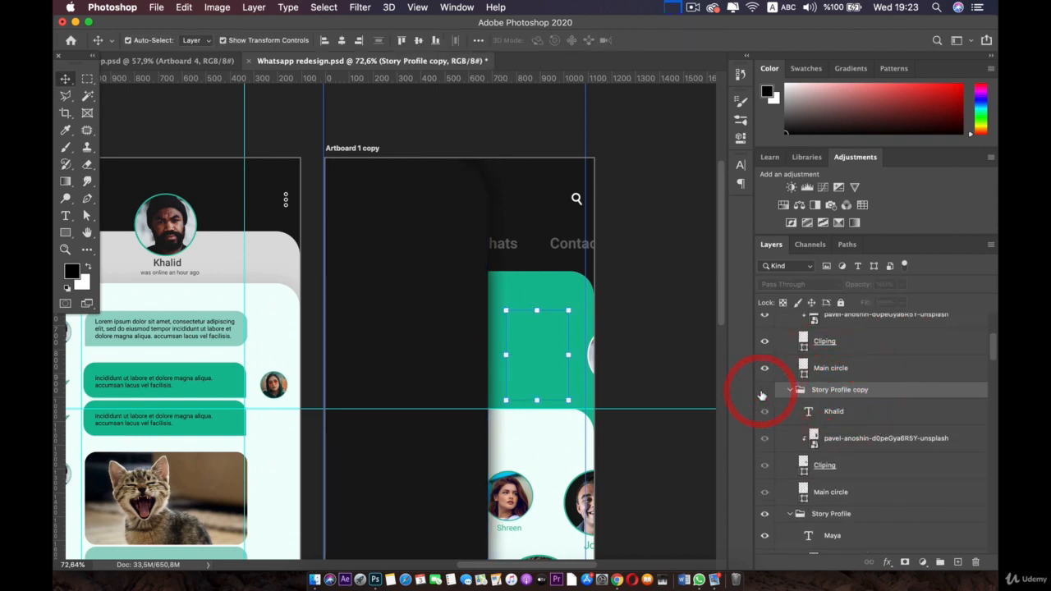
{"action": "left_click", "coordinate": [764, 390]}
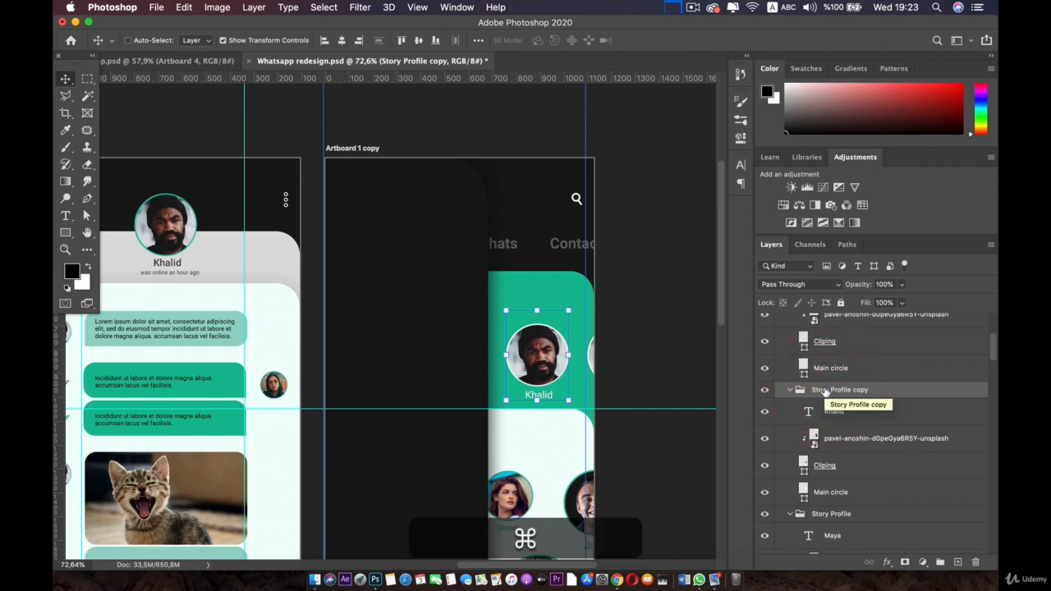
Step: Duplicate the Story Profile copy group with Cmd+J and move it above Rectangle 8
{"action": "key", "text": "super+j"}
{"action": "left_click_drag", "start_coordinate": [787, 390], "coordinate": [841, 374]}
{"action": "left_click_drag", "start_coordinate": [550, 353], "coordinate": [401, 244]}
{"action": "key", "text": "super+z"}
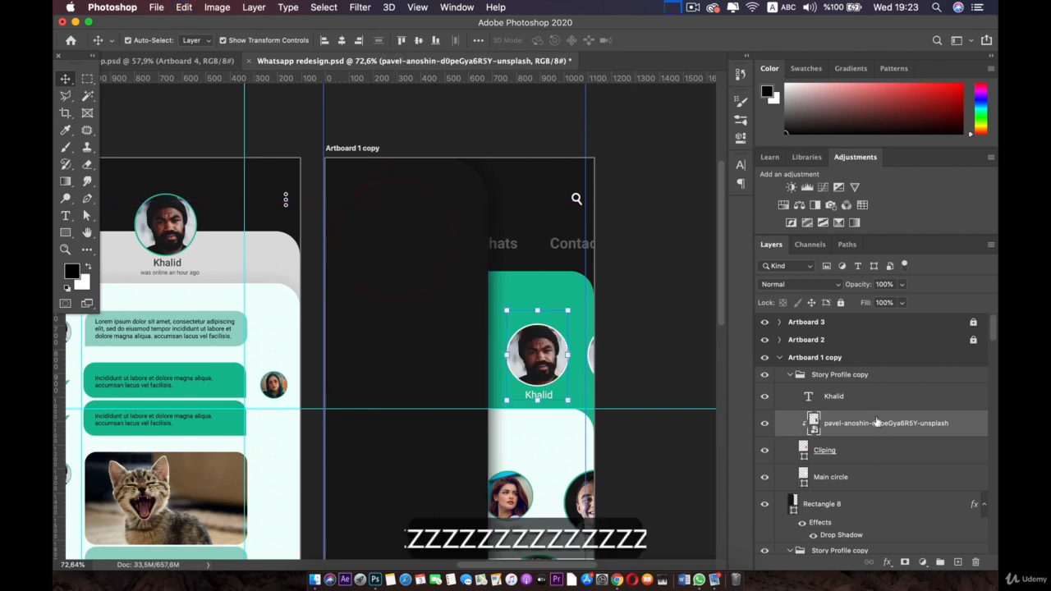
{"action": "left_click", "coordinate": [835, 379]}
Step: Scale the duplicated profile circle to 67.30% and place it at the side menu's top-left
{"action": "key", "text": "super+t"}
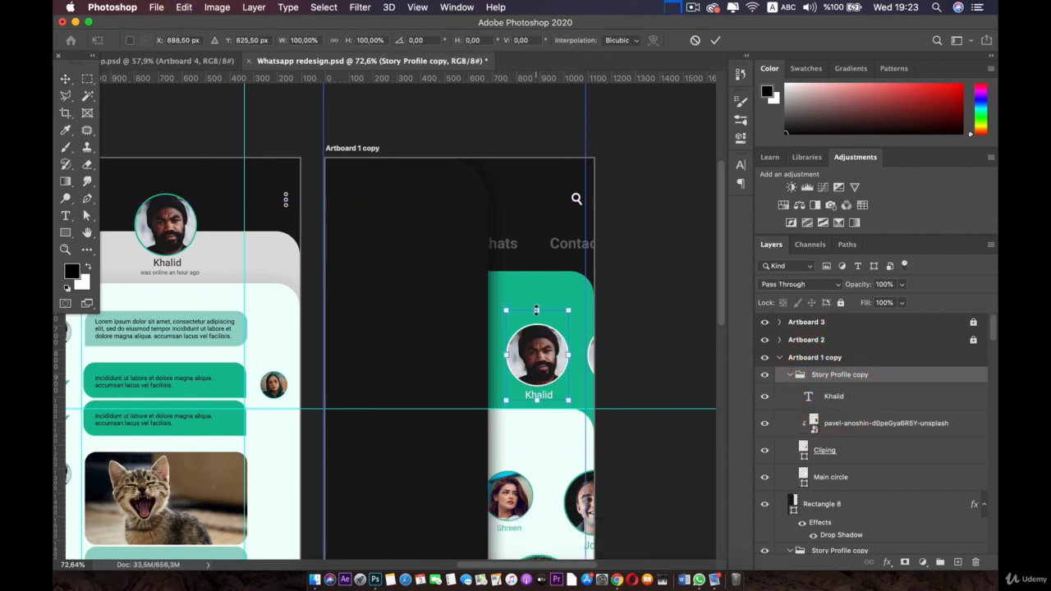
{"action": "left_click_drag", "start_coordinate": [516, 349], "coordinate": [398, 278]}
{"action": "key", "text": "space"}
{"action": "key", "text": "super+plus"}
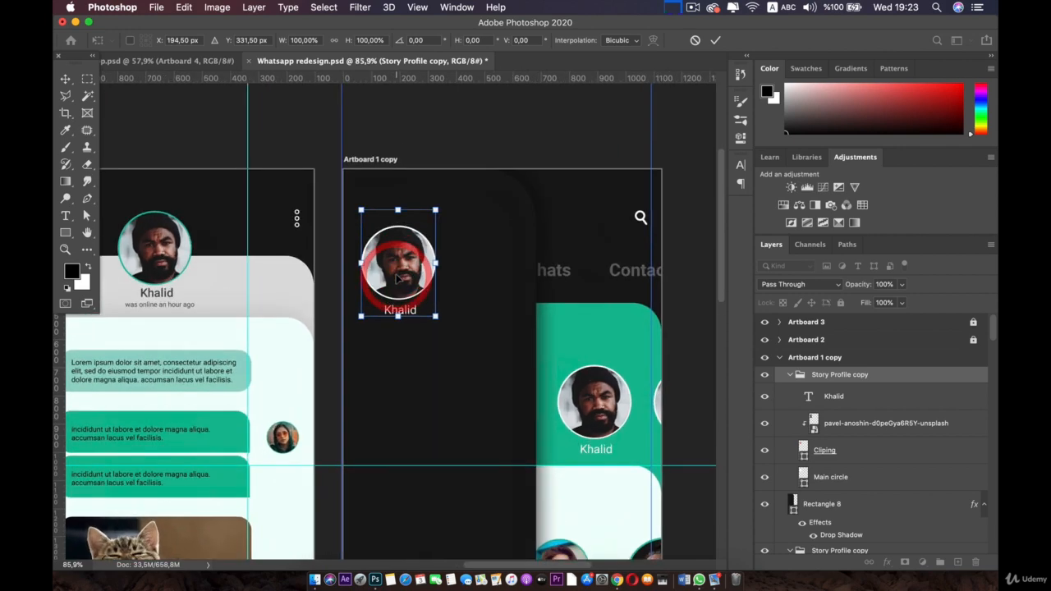
{"action": "key", "text": "super+plus"}
{"action": "left_click_drag", "start_coordinate": [465, 130], "coordinate": [405, 195]}
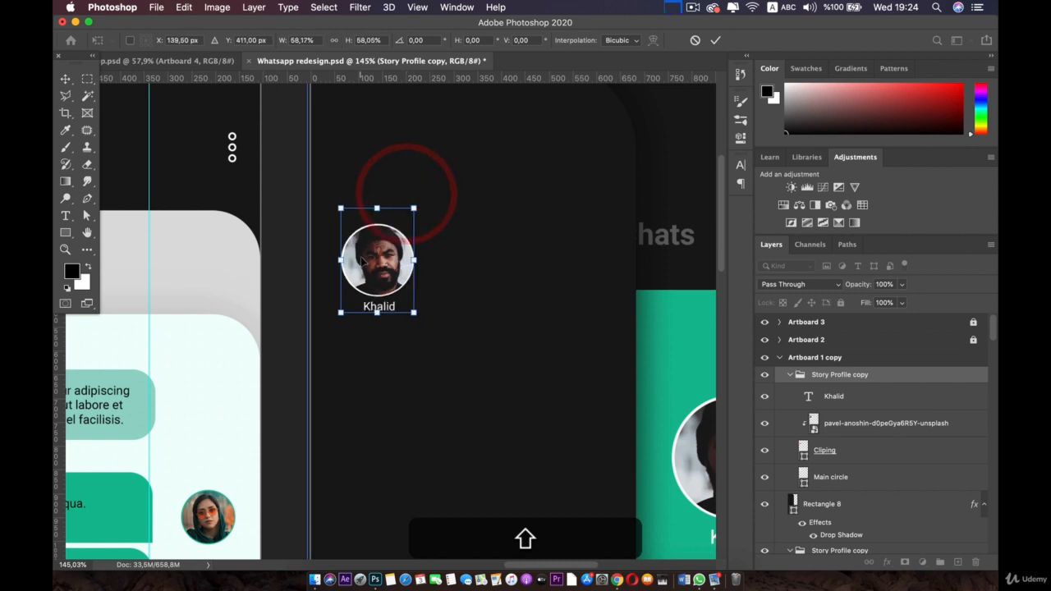
{"action": "left_click_drag", "start_coordinate": [367, 259], "coordinate": [363, 210]}
{"action": "scroll", "coordinate": [367, 213], "scroll_direction": "down", "scroll_amount": 5}
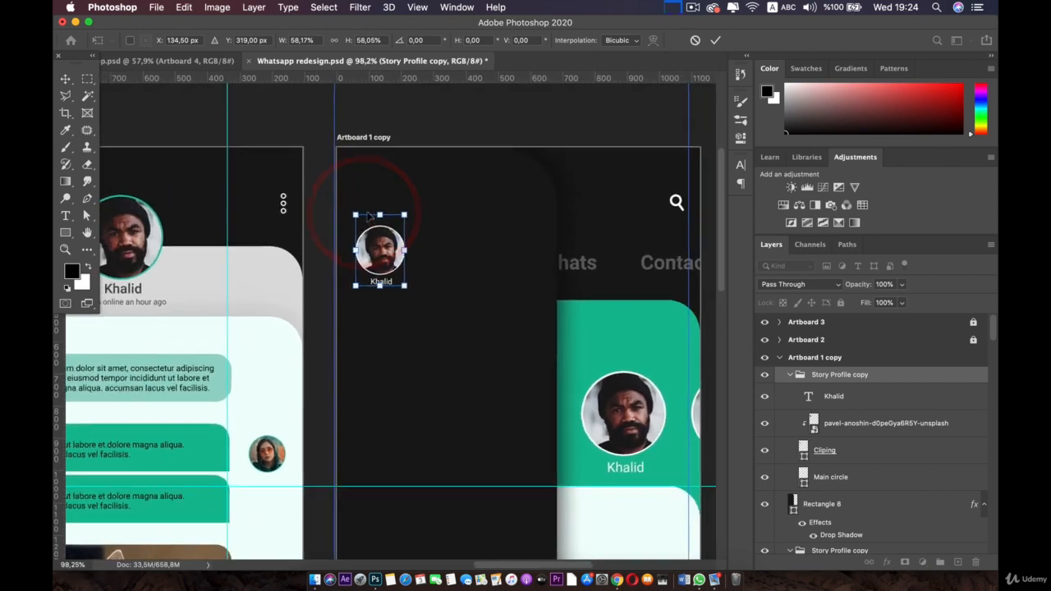
{"action": "scroll", "coordinate": [368, 215], "scroll_direction": "down", "scroll_amount": 1}
{"action": "scroll", "coordinate": [370, 217], "scroll_direction": "up", "scroll_amount": 5}
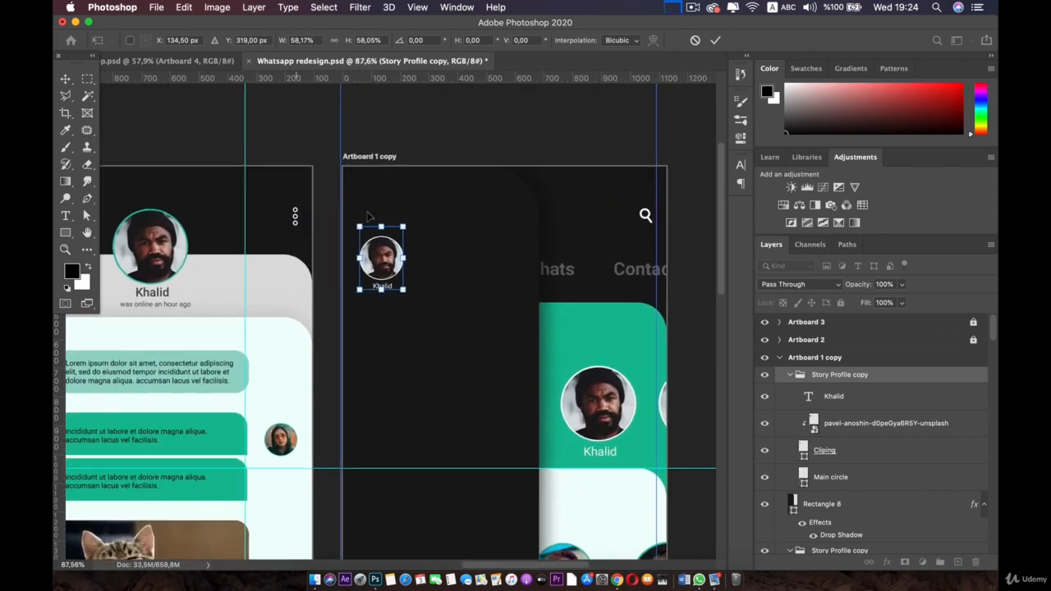
{"action": "left_click_drag", "start_coordinate": [403, 222], "coordinate": [408, 211]}
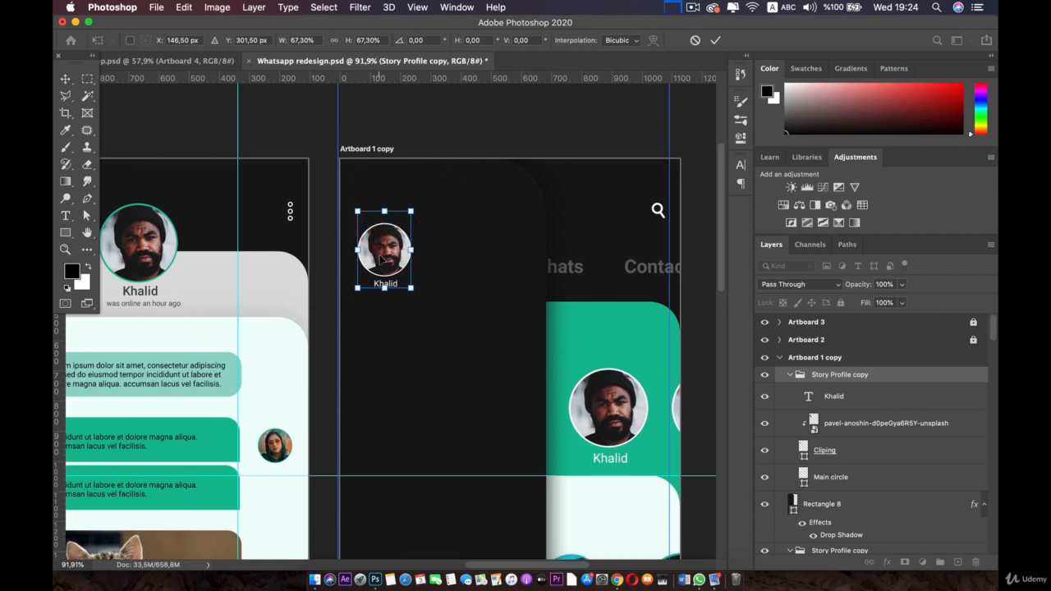
{"action": "left_click", "coordinate": [382, 258]}
{"action": "key", "text": "Return"}
Step: Delete the name label under the side-menu profile photo
{"action": "left_click", "coordinate": [383, 251]}
{"action": "left_click", "coordinate": [400, 312]}
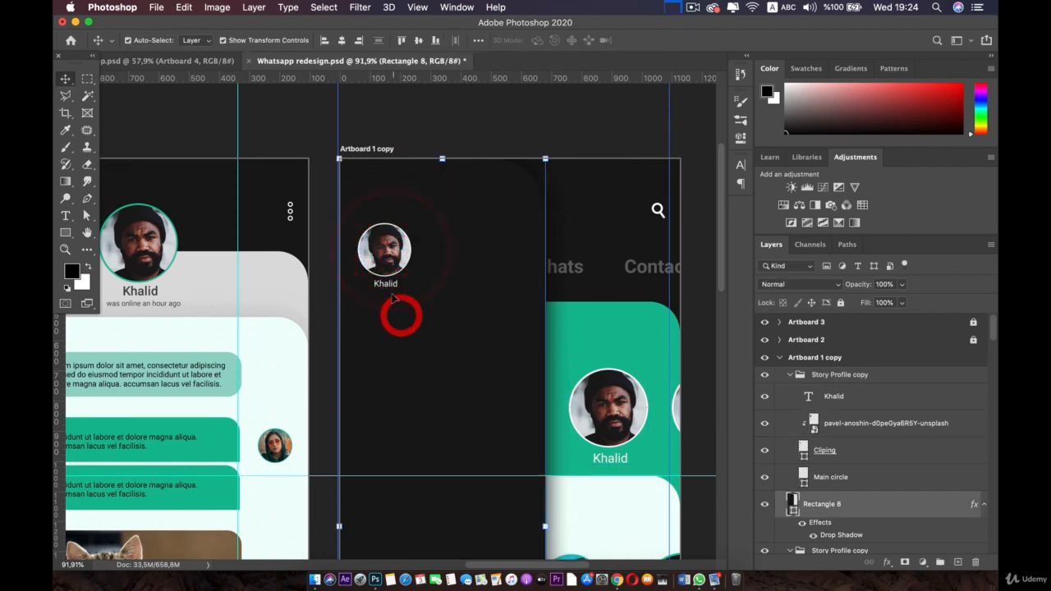
{"action": "left_click", "coordinate": [388, 284]}
{"action": "key", "text": "BackSpace"}
{"action": "key", "text": "BackSpace"}
{"action": "key", "text": "BackSpace"}
{"action": "key", "text": "BackSpace"}
{"action": "key", "text": "BackSpace"}
{"action": "key", "text": "BackSpace"}
{"action": "key", "text": "BackSpace"}
{"action": "key", "text": "BackSpace"}
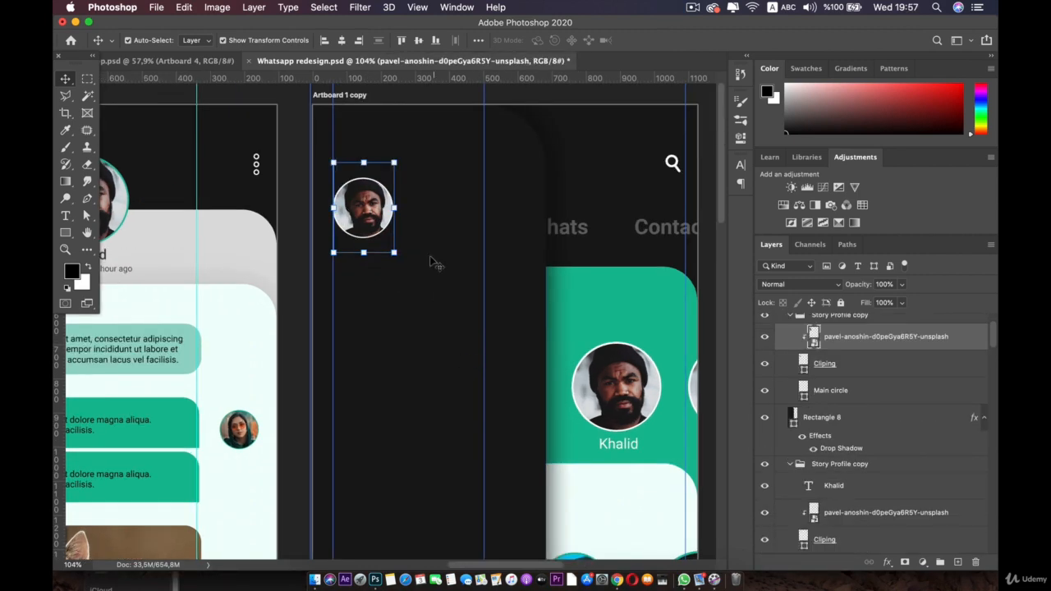
{"action": "scroll", "coordinate": [426, 230], "scroll_direction": "up", "scroll_amount": 3}
{"action": "left_click", "coordinate": [423, 229]}
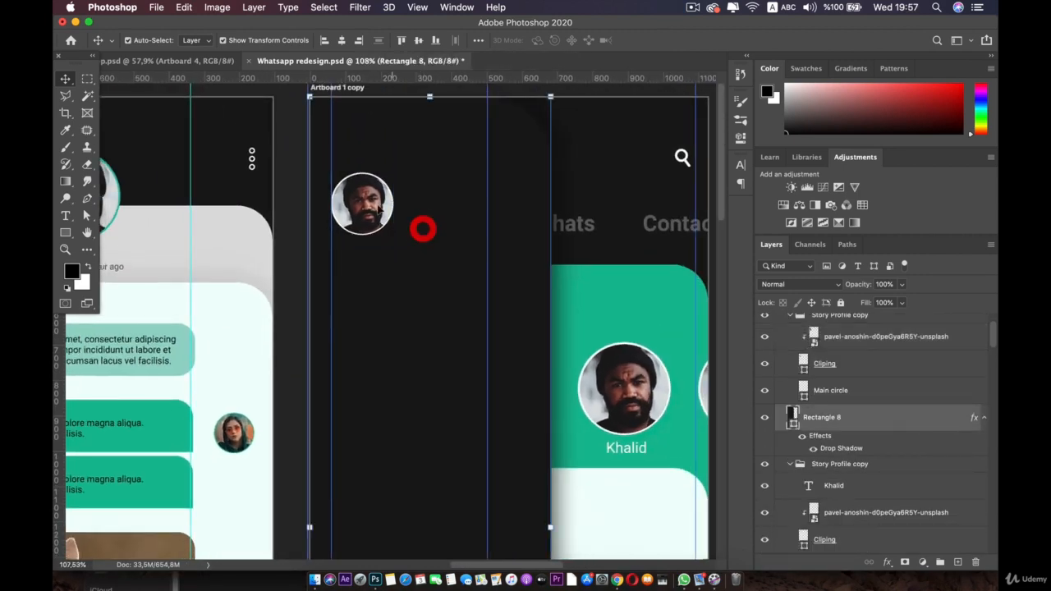
Step: Drag the woman's portrait from Finder's Portriates folder onto the side-menu profile circle
{"action": "left_click", "coordinate": [379, 210]}
{"action": "left_click", "coordinate": [315, 580]}
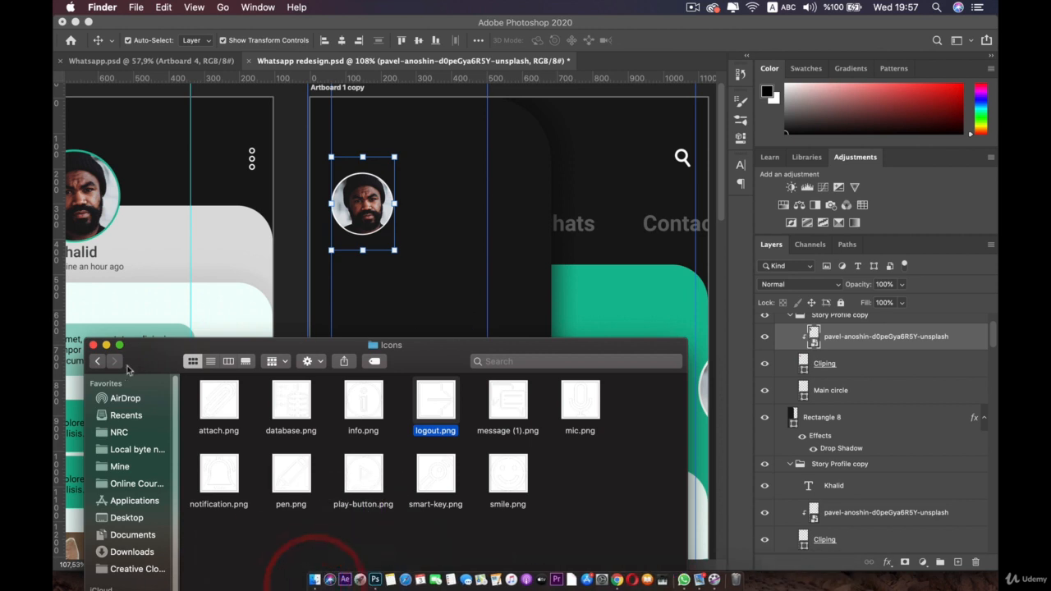
{"action": "left_click", "coordinate": [98, 361]}
{"action": "double_click", "coordinate": [392, 478]}
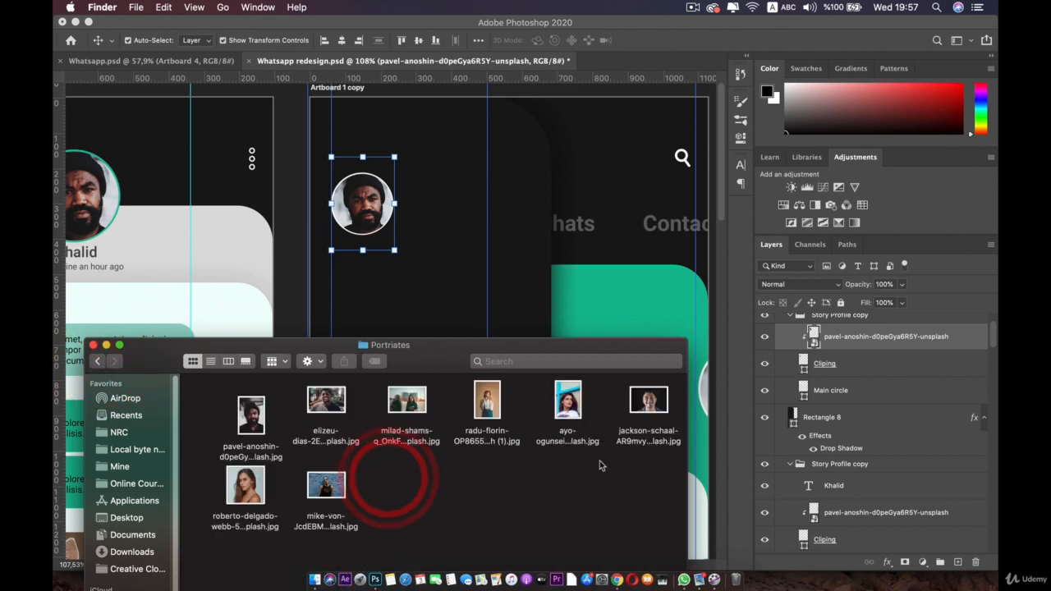
{"action": "left_click_drag", "start_coordinate": [245, 486], "coordinate": [356, 215]}
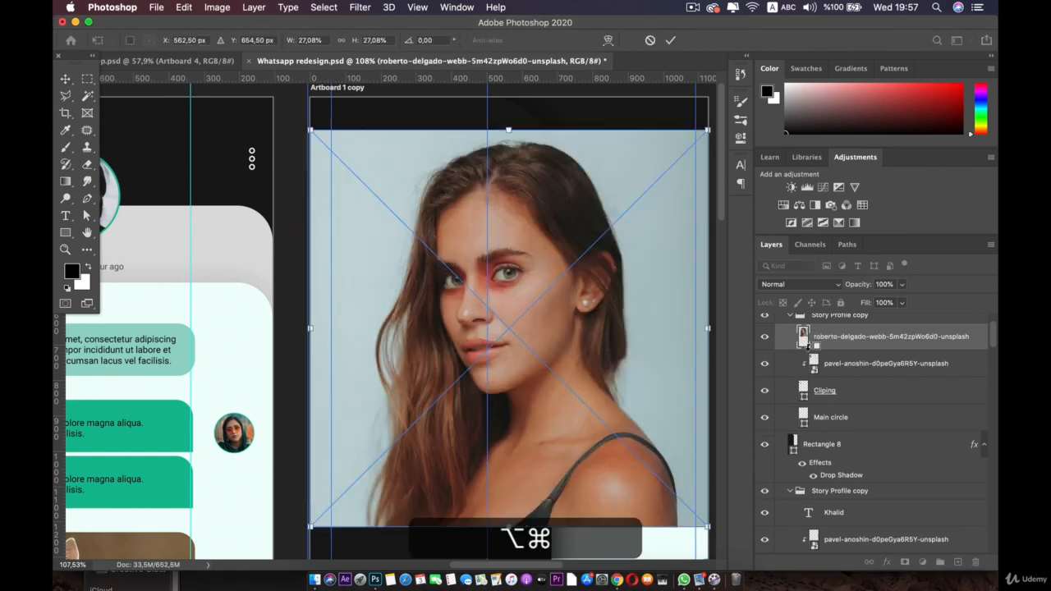
Step: Clip the woman's portrait into the side-menu circle and scale it down so her face fills it
{"action": "left_click", "coordinate": [808, 349], "text": "alt"}
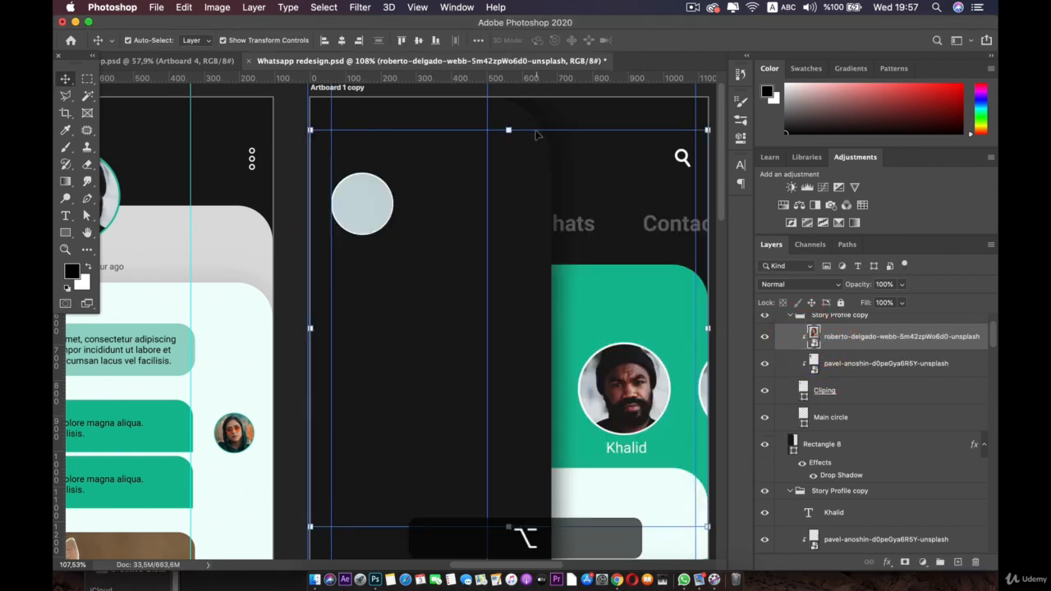
{"action": "left_click", "coordinate": [509, 130]}
{"action": "left_click_drag", "start_coordinate": [709, 129], "coordinate": [405, 374]}
{"action": "left_click_drag", "start_coordinate": [382, 426], "coordinate": [457, 282]}
{"action": "scroll", "coordinate": [375, 167], "scroll_direction": "up", "scroll_amount": 1}
{"action": "key", "text": "space"}
{"action": "scroll", "coordinate": [456, 282], "scroll_direction": "up", "scroll_amount": 5}
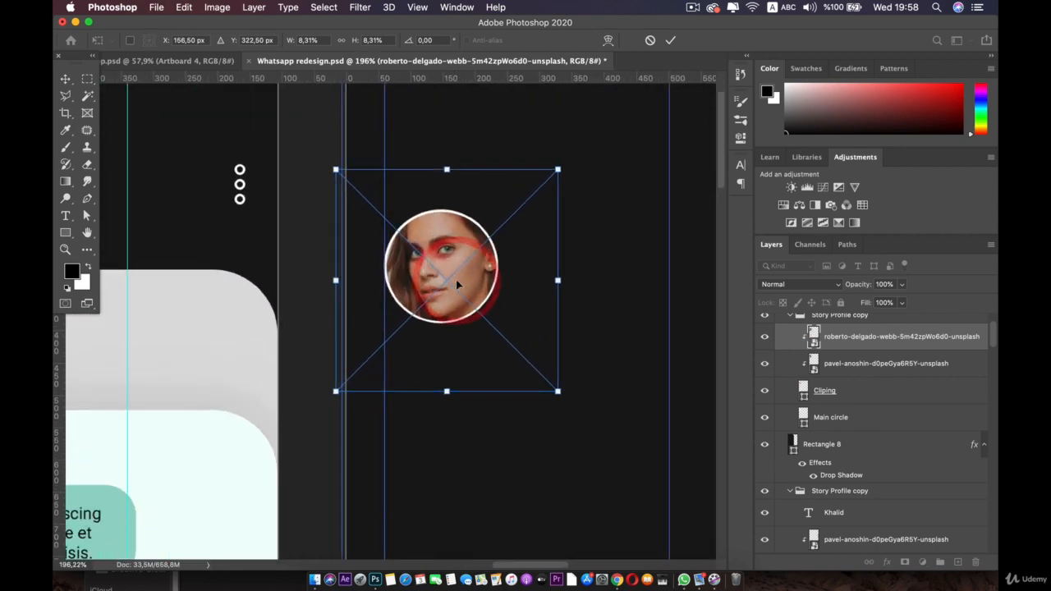
{"action": "left_click_drag", "start_coordinate": [588, 270], "coordinate": [490, 266]}
{"action": "left_click_drag", "start_coordinate": [426, 269], "coordinate": [467, 262]}
{"action": "double_click", "coordinate": [467, 263]}
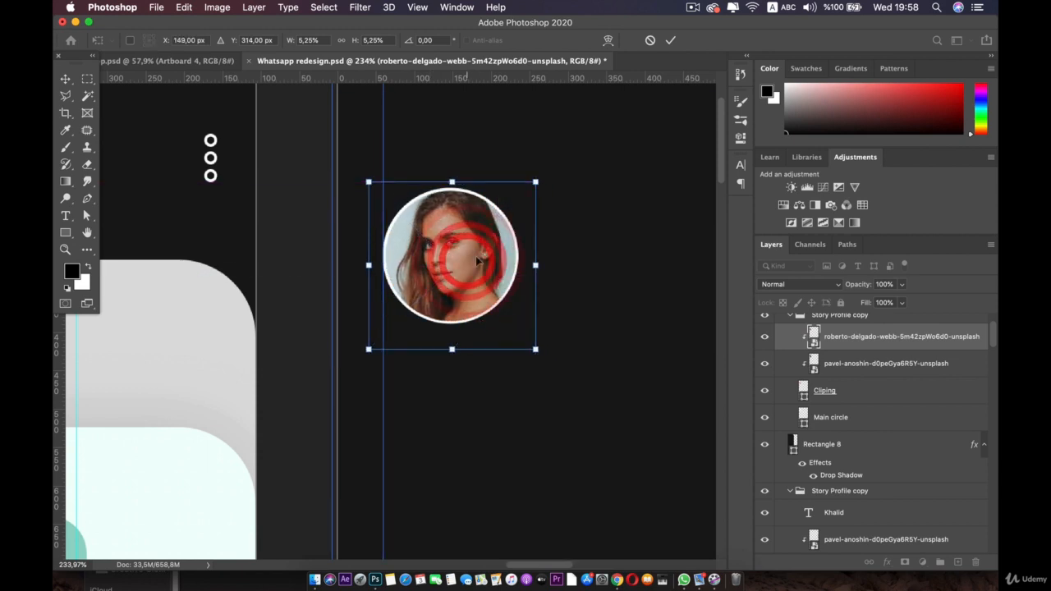
{"action": "scroll", "coordinate": [369, 314], "scroll_direction": "down", "scroll_amount": 2}
{"action": "scroll", "coordinate": [368, 314], "scroll_direction": "down", "scroll_amount": 1}
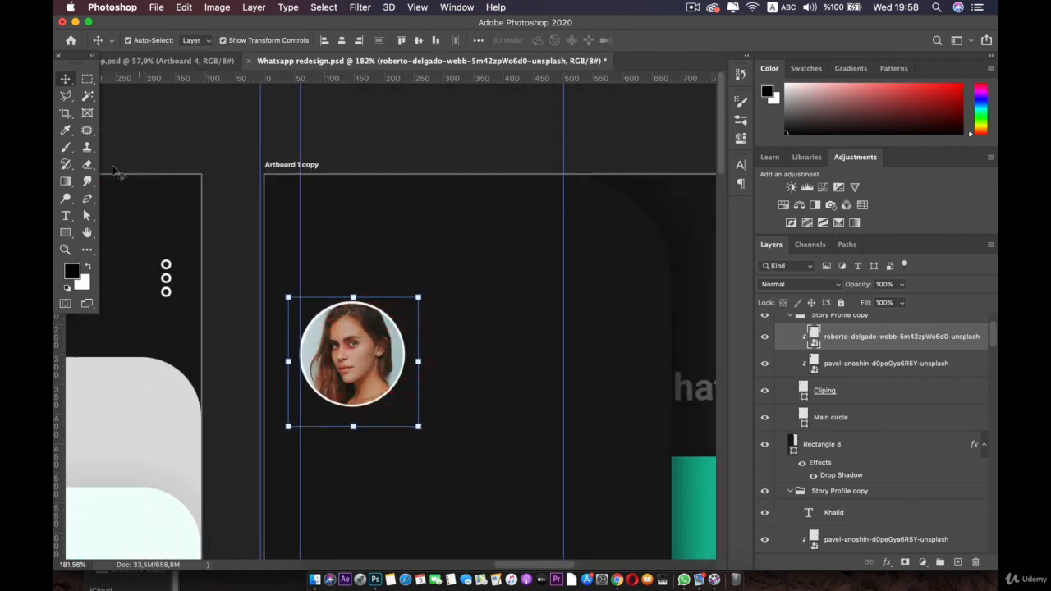
{"action": "left_click", "coordinate": [65, 215]}
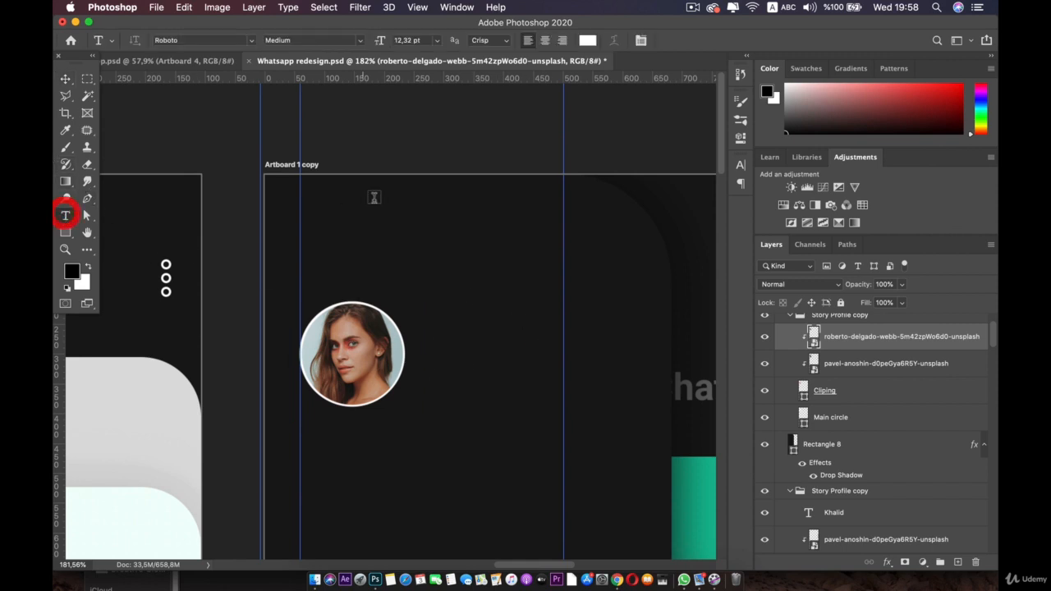
{"action": "left_click", "coordinate": [375, 207]}
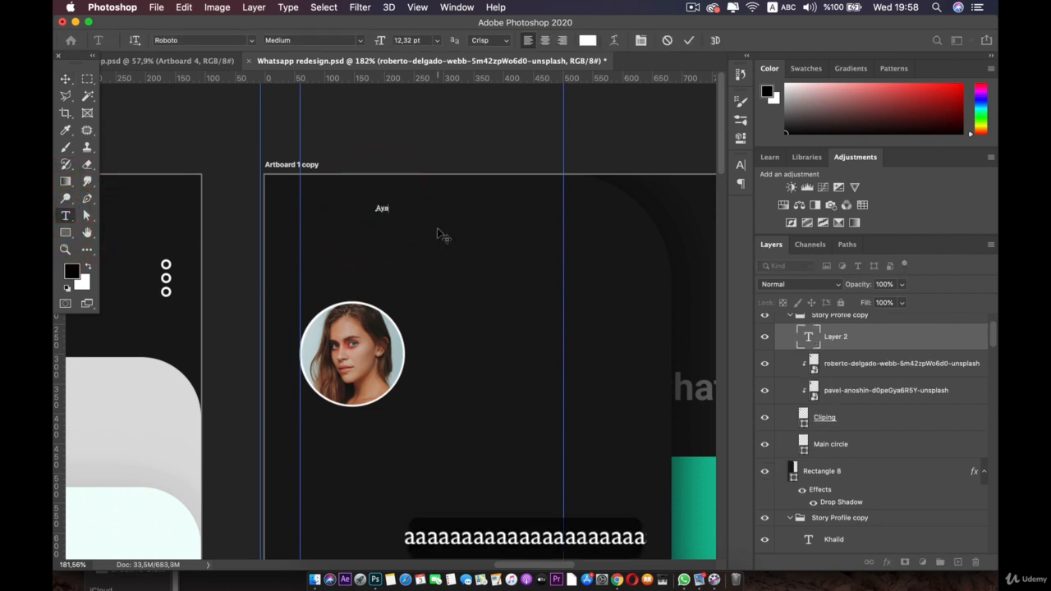
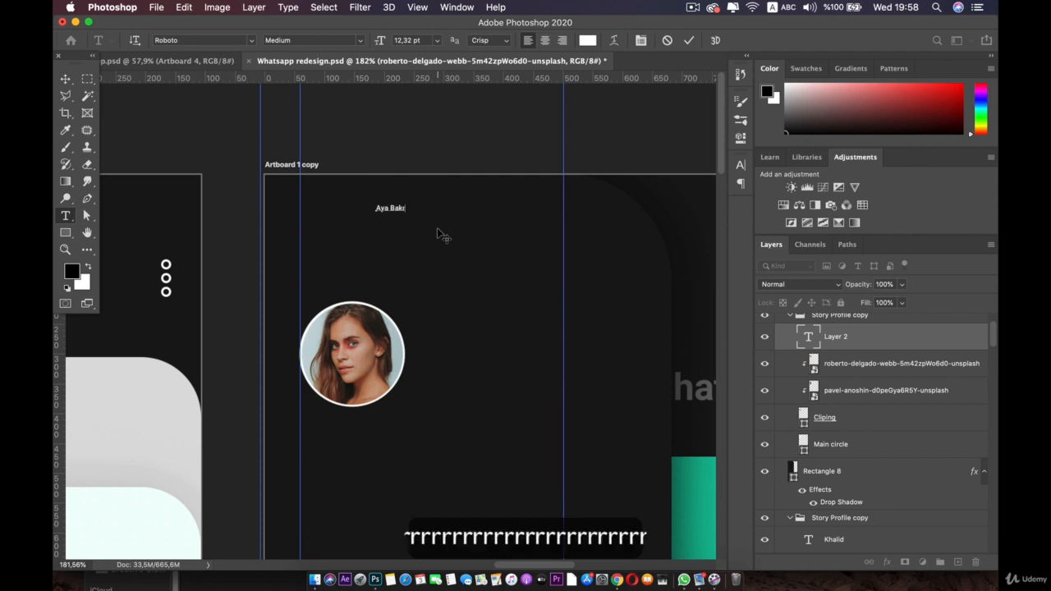
{"action": "left_click", "coordinate": [66, 79]}
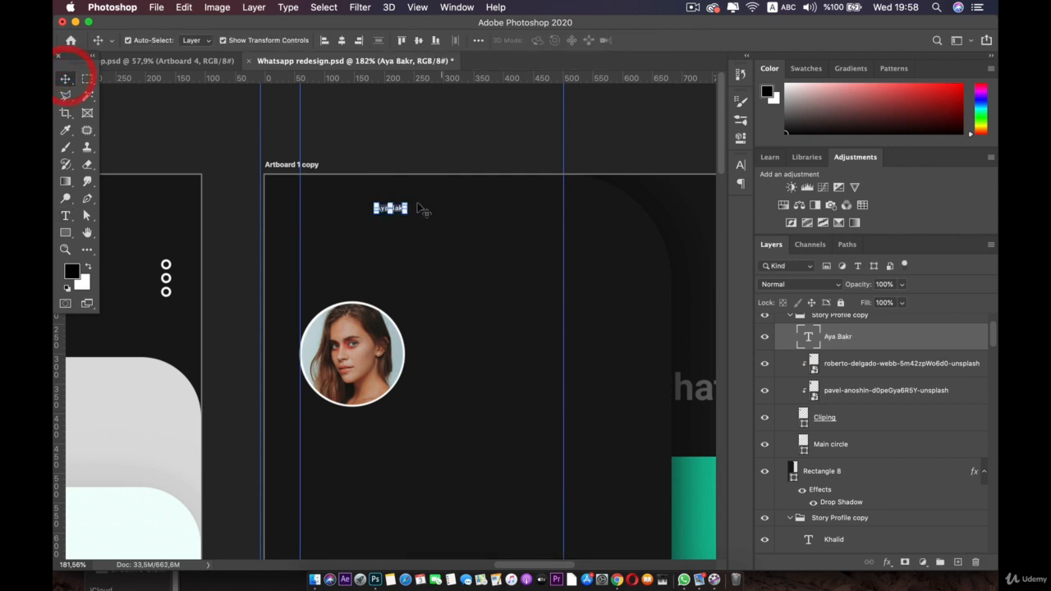
{"action": "left_click_drag", "start_coordinate": [408, 212], "coordinate": [596, 395]}
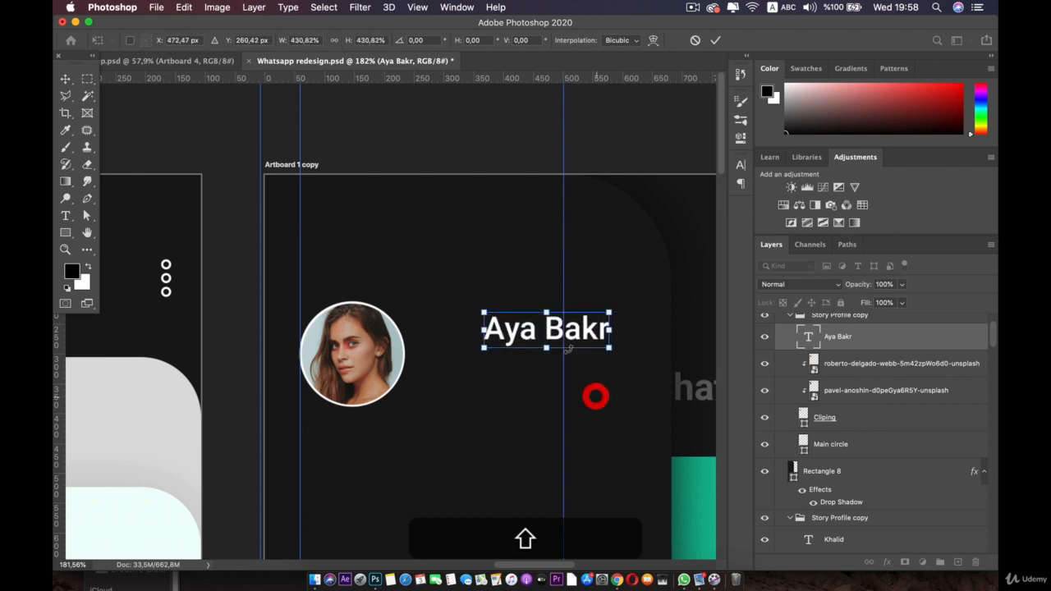
{"action": "double_click", "coordinate": [526, 332]}
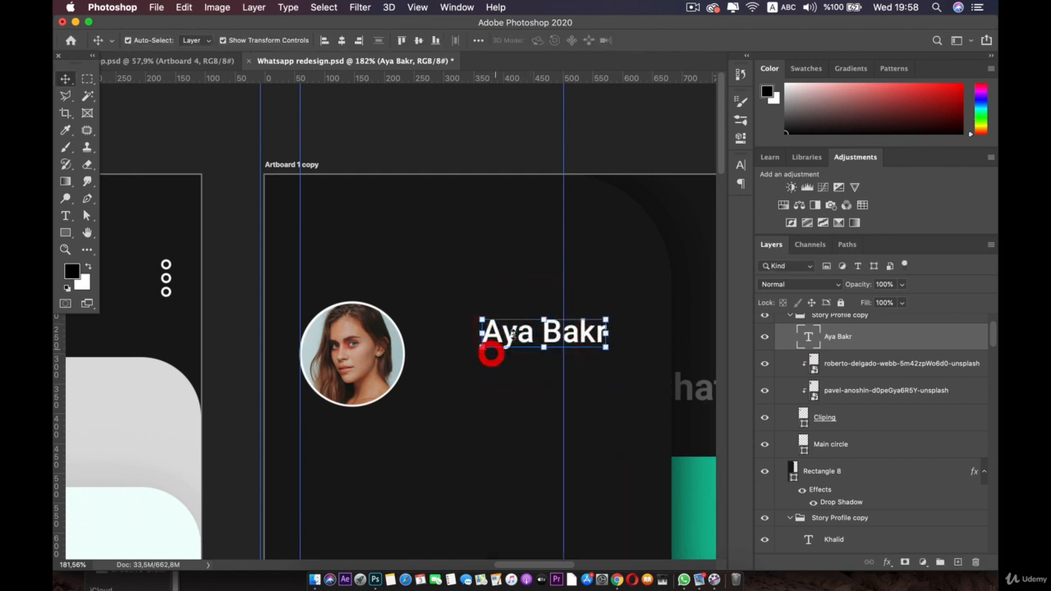
{"action": "double_click", "coordinate": [492, 351]}
{"action": "left_click", "coordinate": [367, 39]}
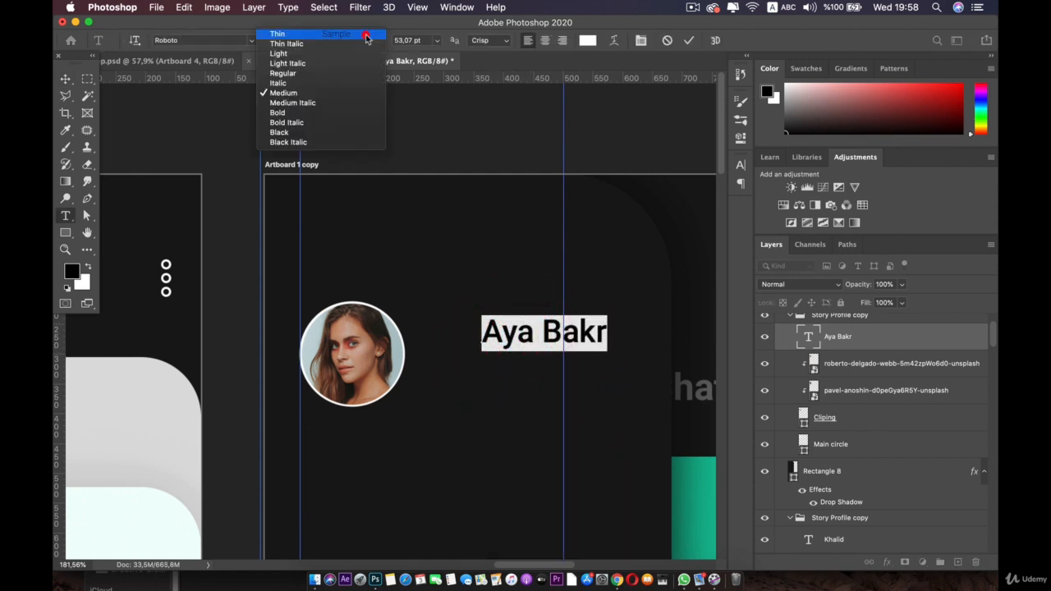
{"action": "left_click", "coordinate": [284, 112]}
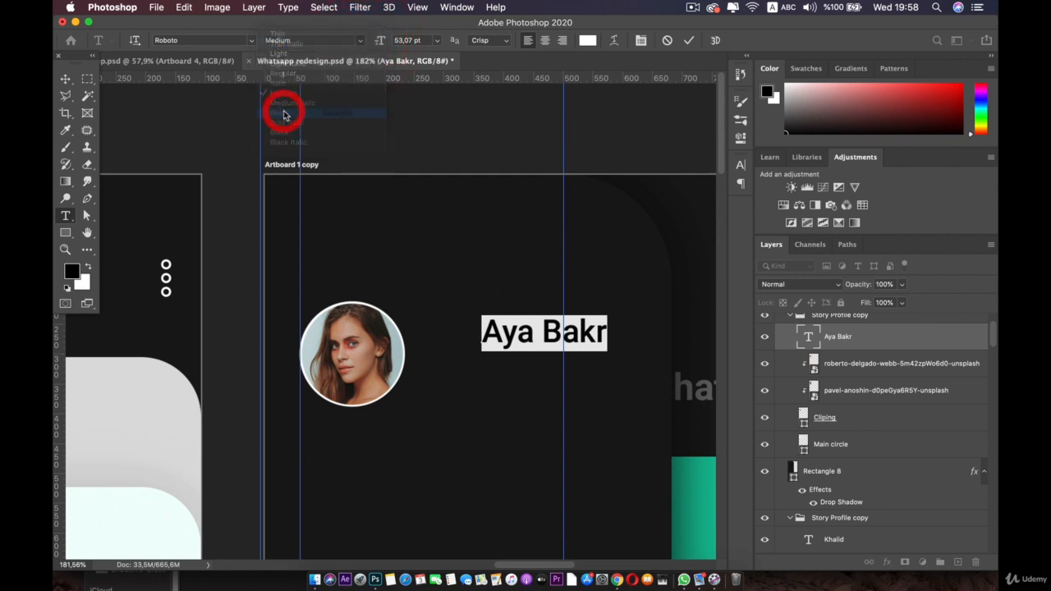
{"action": "left_click", "coordinate": [65, 79]}
{"action": "left_click_drag", "start_coordinate": [516, 334], "coordinate": [445, 152]}
{"action": "scroll", "coordinate": [452, 171], "scroll_direction": "down", "scroll_amount": 3}
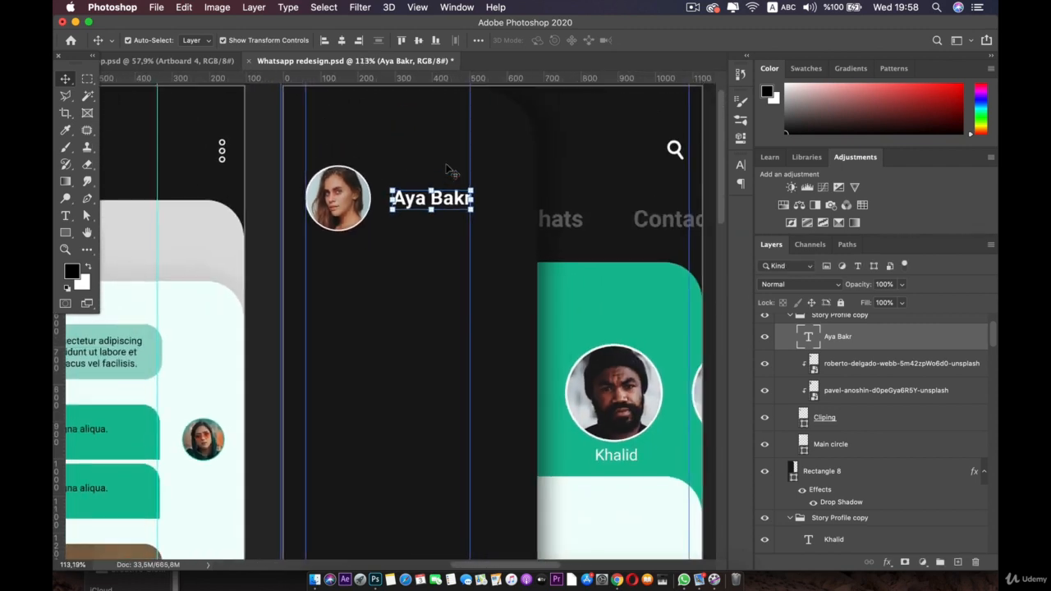
{"action": "left_click", "coordinate": [536, 152]}
{"action": "left_click", "coordinate": [182, 61]}
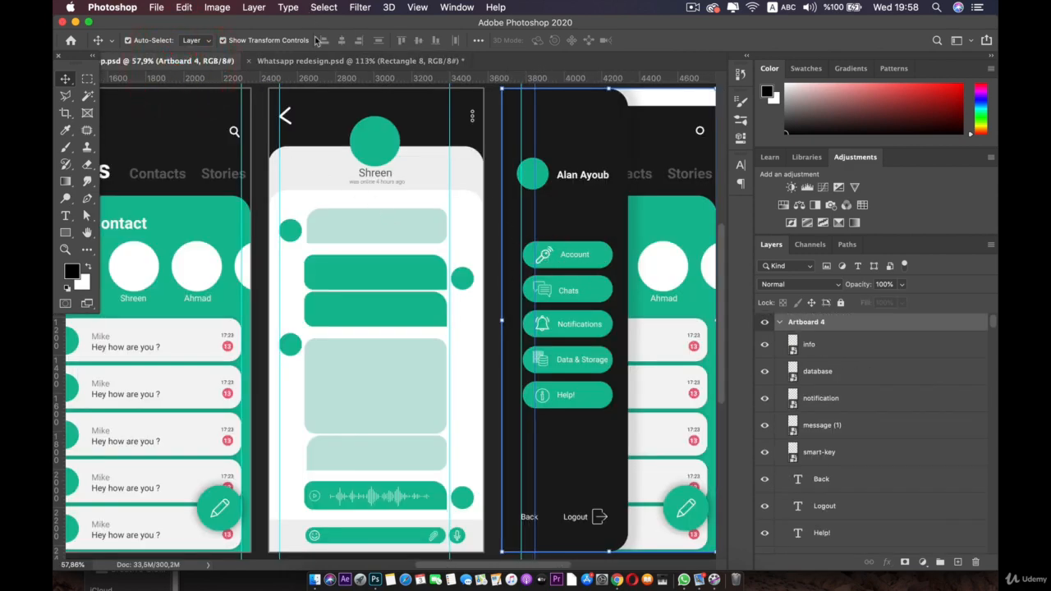
{"action": "left_click", "coordinate": [319, 61]}
{"action": "scroll", "coordinate": [453, 202], "scroll_direction": "up", "scroll_amount": 3}
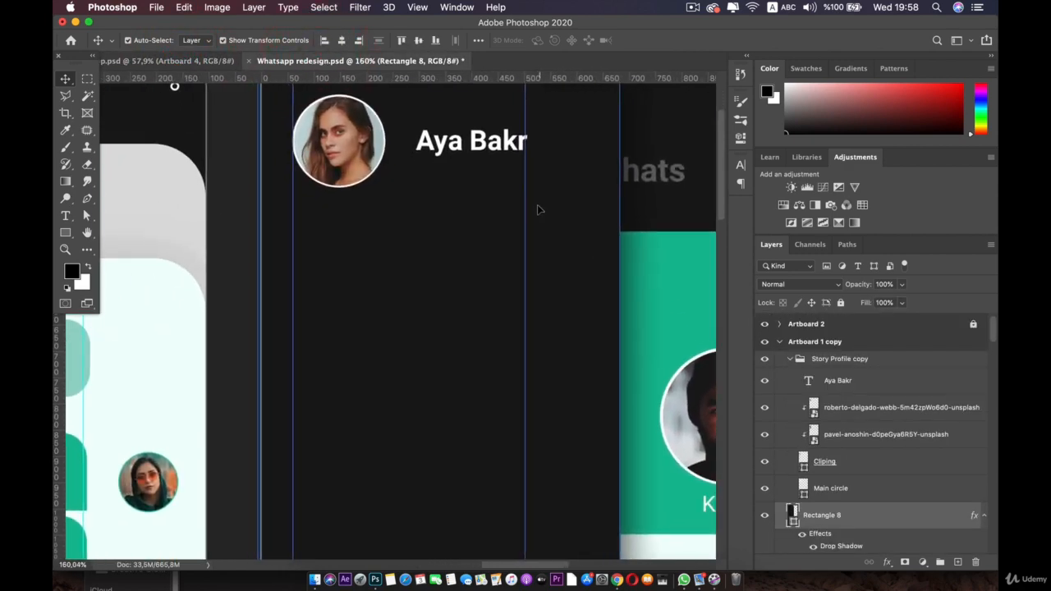
Step: Reposition the left margin guide, add a vertical guide, and remove the unneeded right guide
{"action": "left_click_drag", "start_coordinate": [291, 184], "coordinate": [61, 59]}
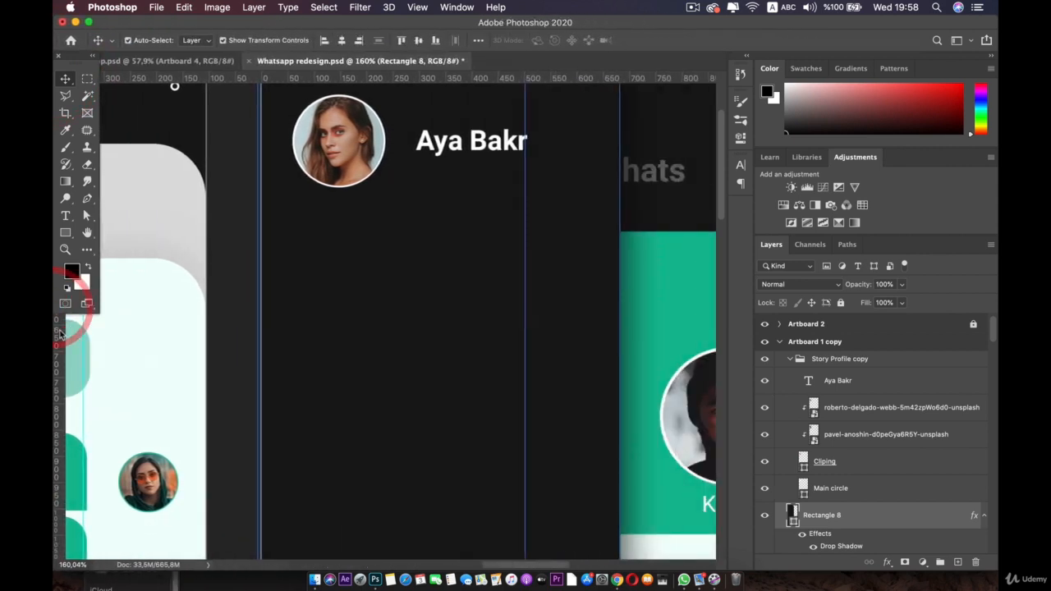
{"action": "mouse_move", "coordinate": [59, 332]}
{"action": "left_mouse_down"}
{"action": "mouse_move", "coordinate": [315, 321]}
{"action": "mouse_move", "coordinate": [292, 325]}
{"action": "left_mouse_up"}
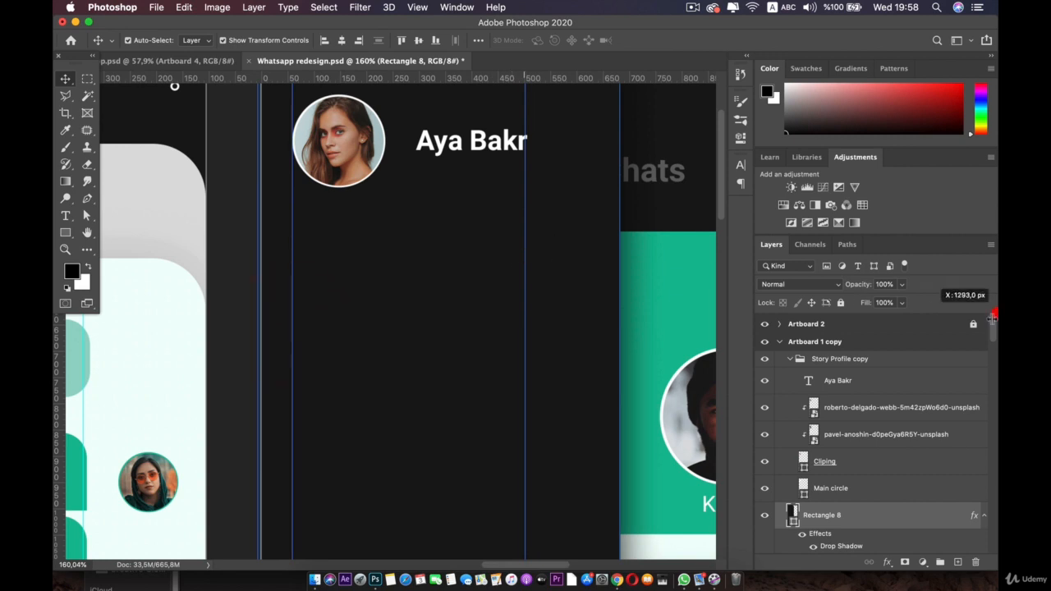
{"action": "left_click_drag", "start_coordinate": [992, 318], "coordinate": [994, 318]}
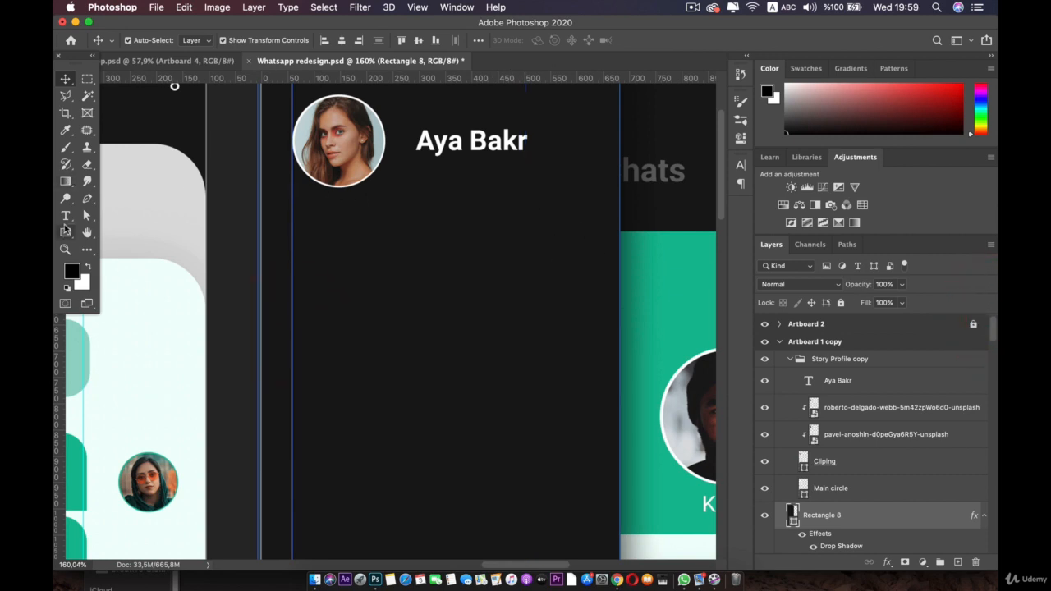
Step: Draw a 400×106 px teal rectangle below the profile with 53 px rounded corners
{"action": "left_click", "coordinate": [65, 231]}
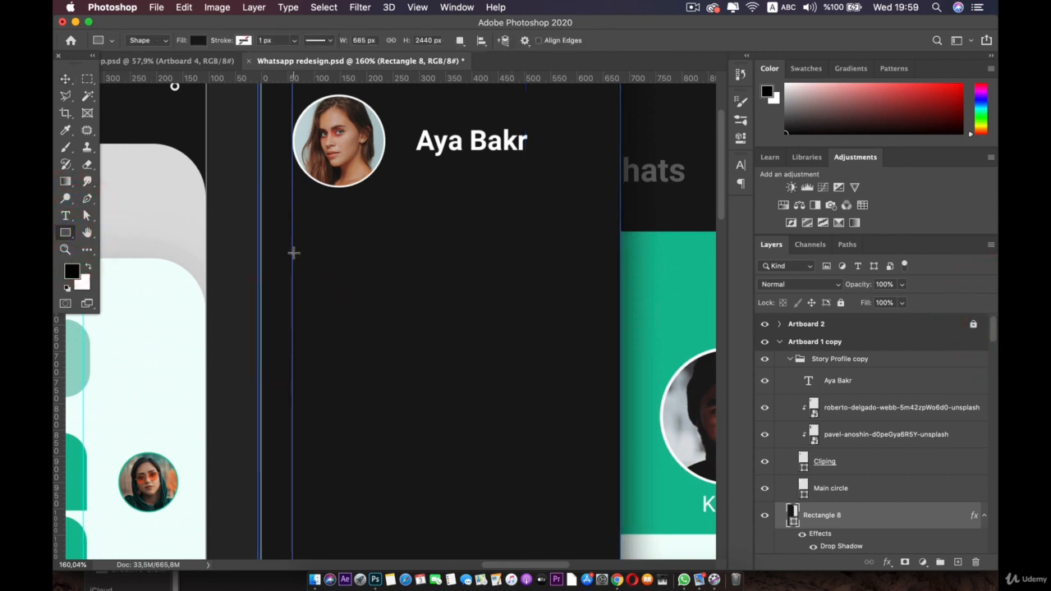
{"action": "left_click_drag", "start_coordinate": [361, 282], "coordinate": [499, 316]}
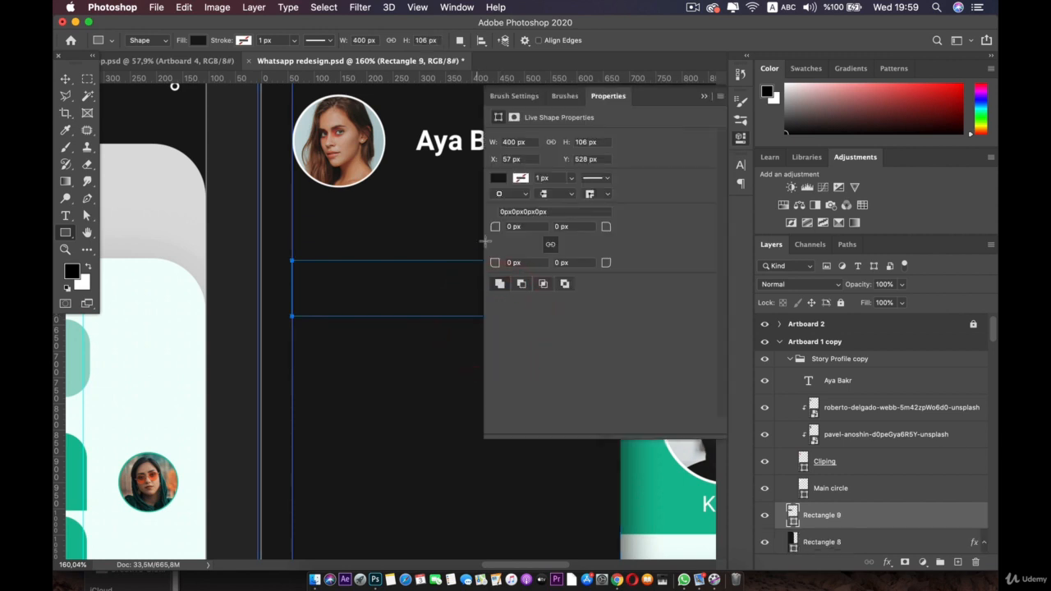
{"action": "left_click", "coordinate": [498, 179]}
{"action": "left_click", "coordinate": [499, 250]}
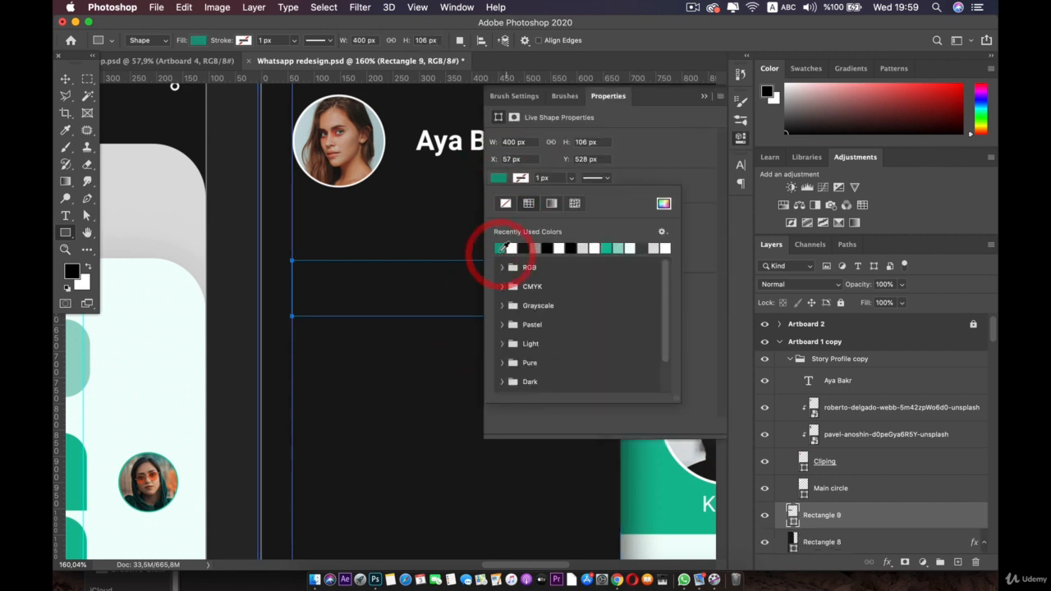
{"action": "left_click", "coordinate": [630, 94]}
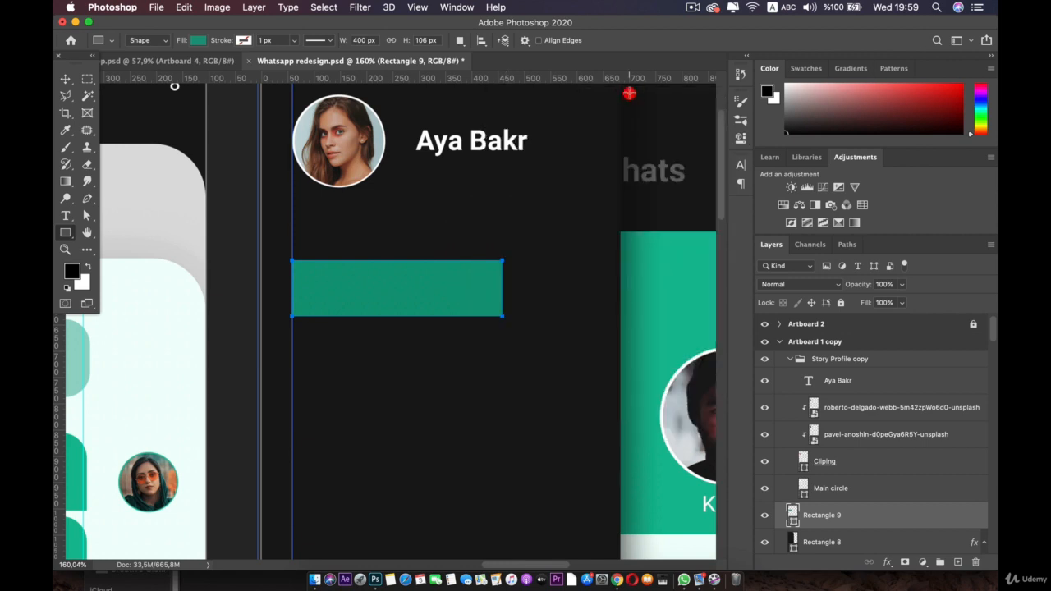
{"action": "left_click", "coordinate": [738, 101]}
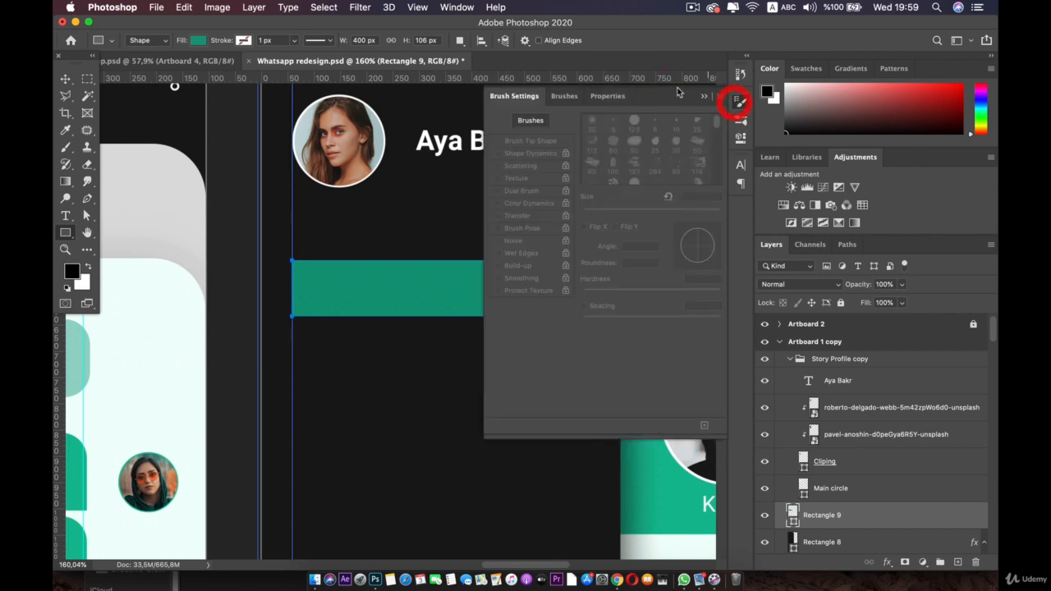
{"action": "left_click", "coordinate": [608, 96]}
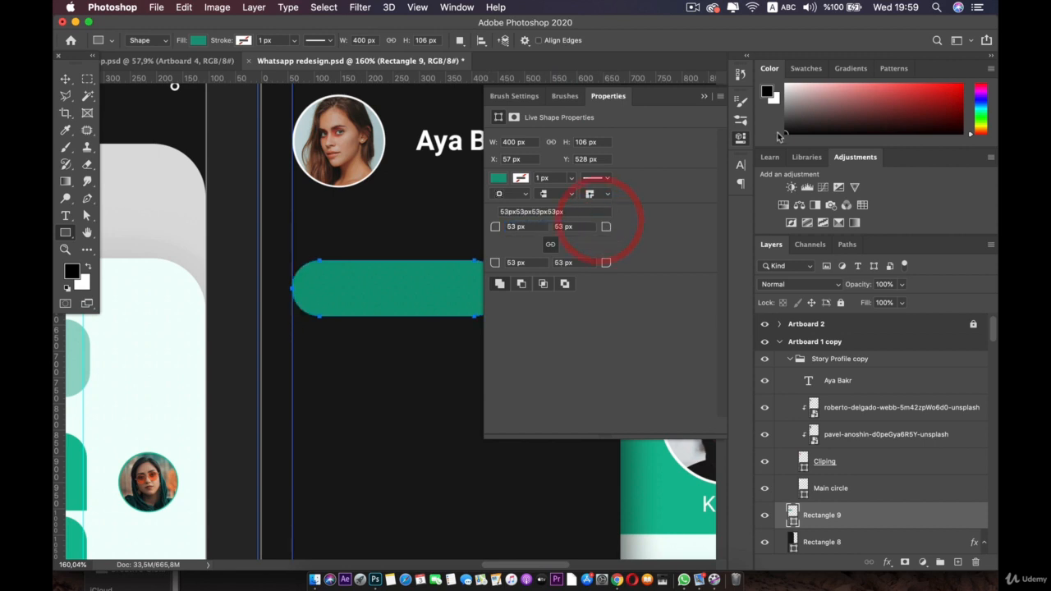
{"action": "left_click", "coordinate": [740, 140]}
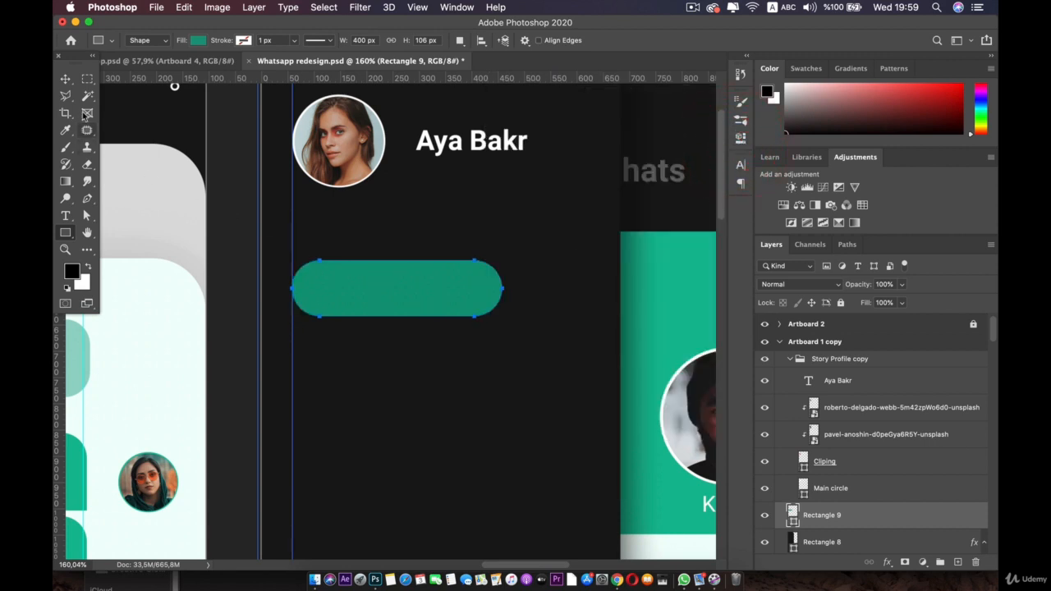
{"action": "left_click", "coordinate": [65, 78]}
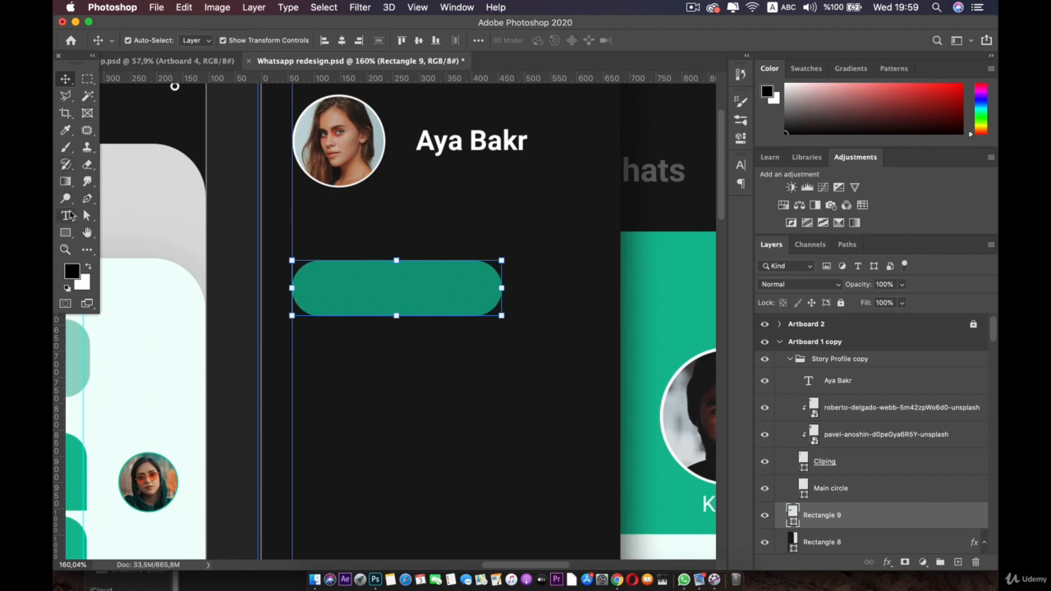
Step: Add a text layer reading 'Account' in Medium weight
{"action": "left_click", "coordinate": [68, 215]}
{"action": "left_click", "coordinate": [436, 230]}
{"action": "key", "text": "shift"}
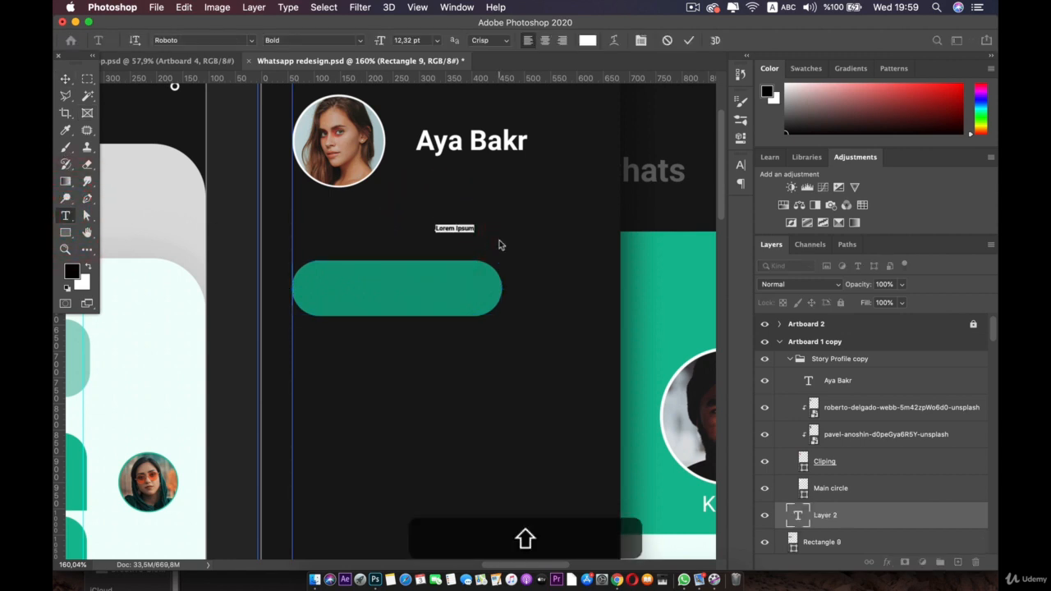
{"action": "key", "text": "BackSpace"}
{"action": "key", "text": "BackSpace"}
{"action": "key", "text": "BackSpace"}
{"action": "key", "text": "BackSpace"}
{"action": "key", "text": "BackSpace"}
{"action": "key", "text": "BackSpace"}
{"action": "key", "text": "BackSpace"}
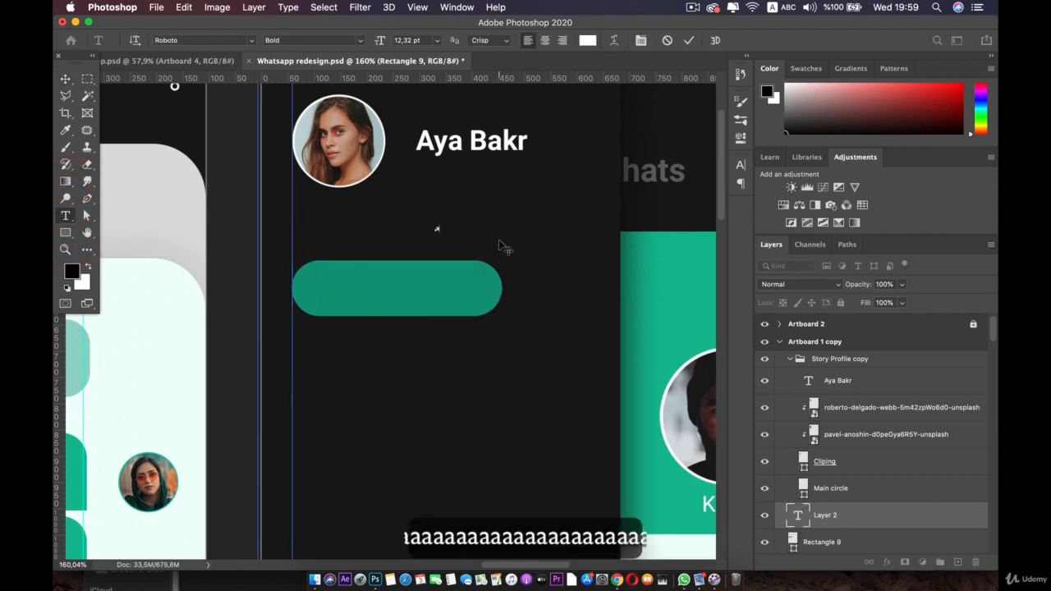
{"action": "type", "text": "Accou"}
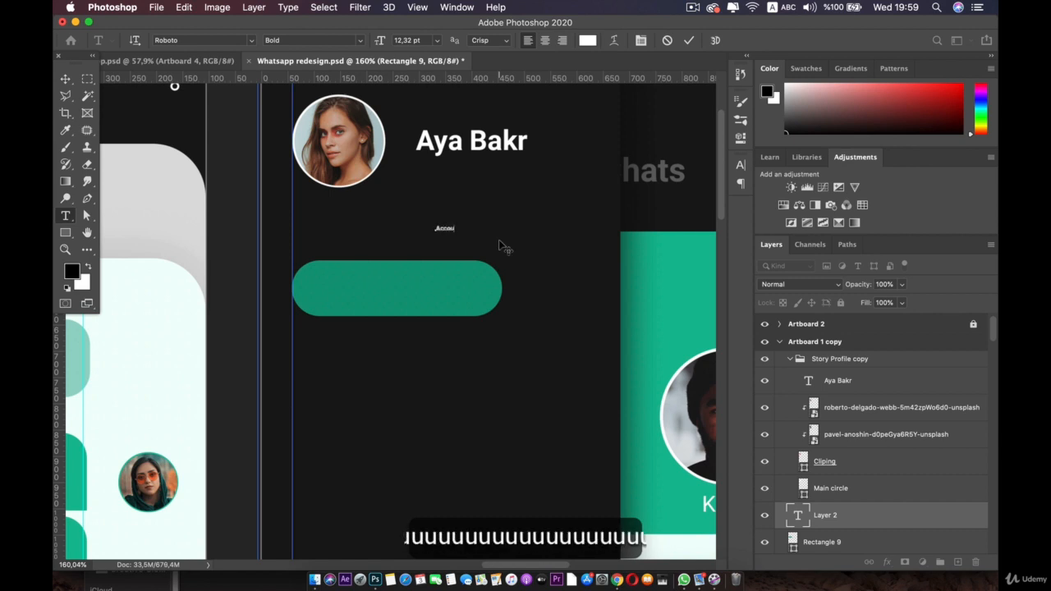
{"action": "type", "text": "nt"}
{"action": "key", "text": "super+a"}
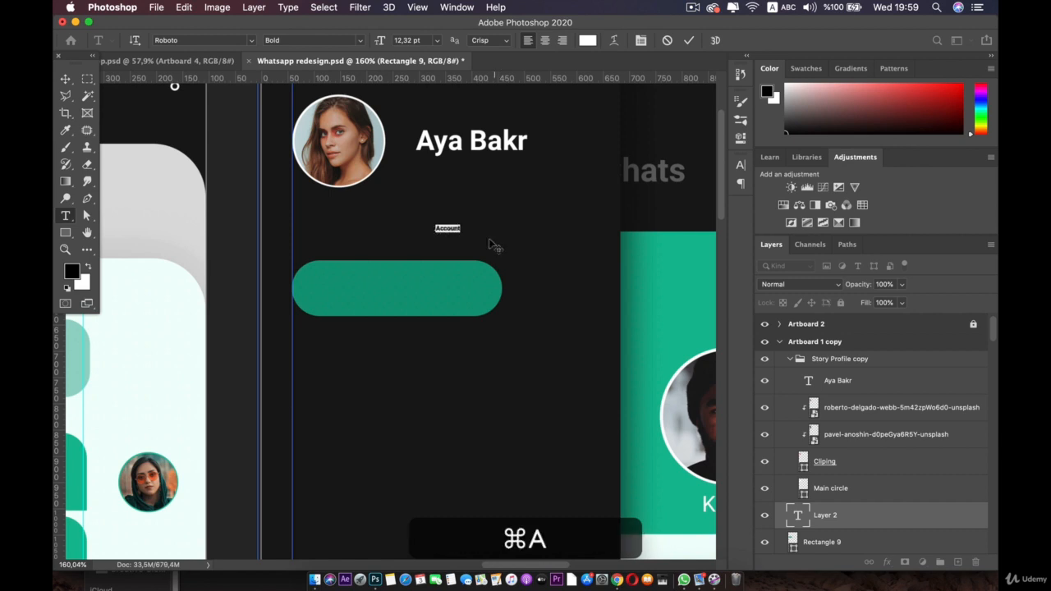
{"action": "left_click", "coordinate": [355, 38]}
{"action": "left_click", "coordinate": [301, 93]}
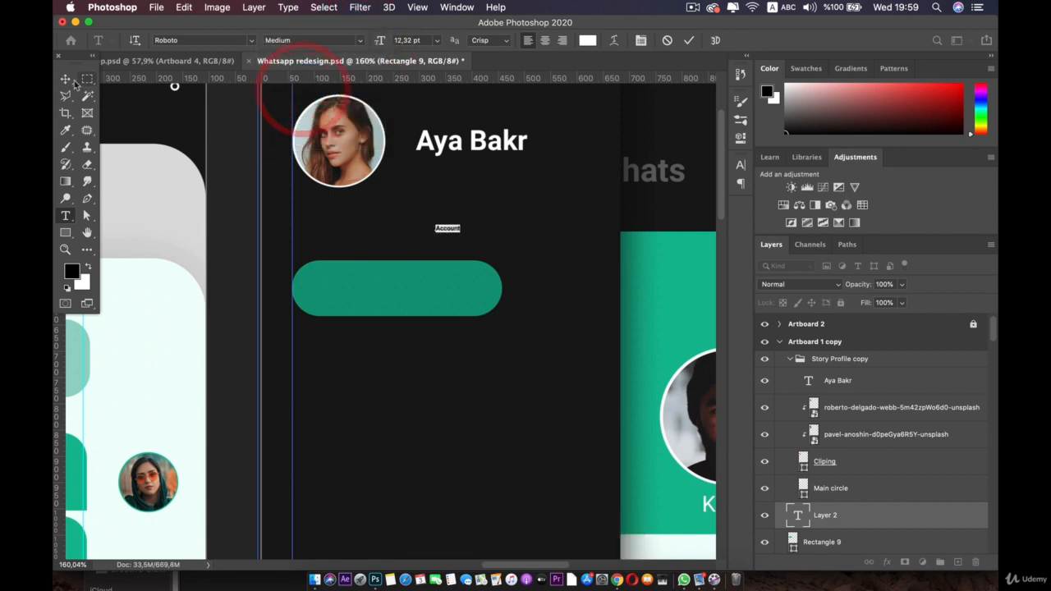
Step: Scale the Account text to 300% and centre it on the teal button
{"action": "left_click", "coordinate": [65, 78]}
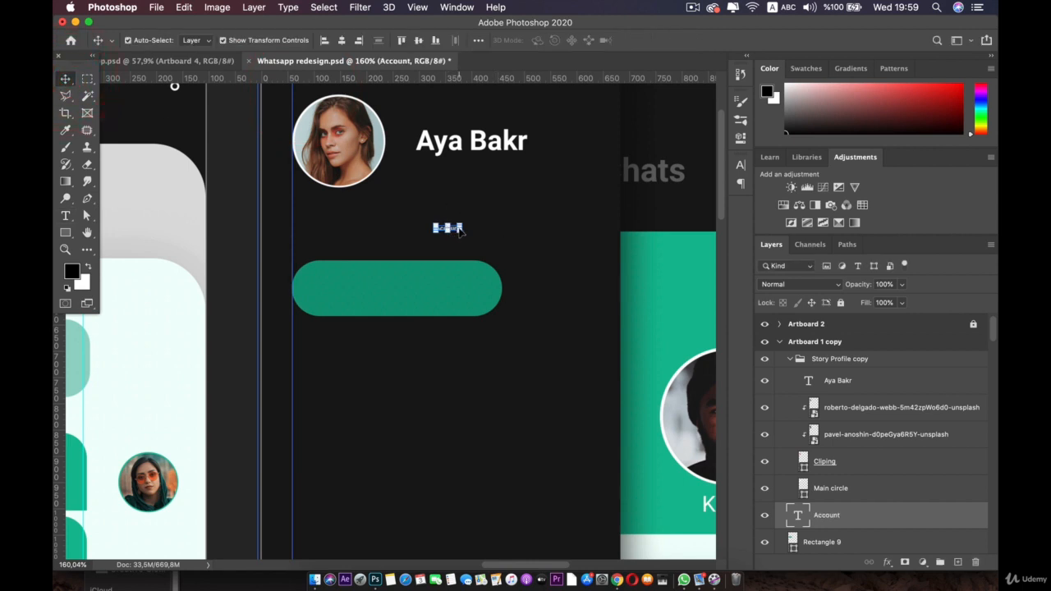
{"action": "left_click_drag", "start_coordinate": [462, 232], "coordinate": [510, 240]}
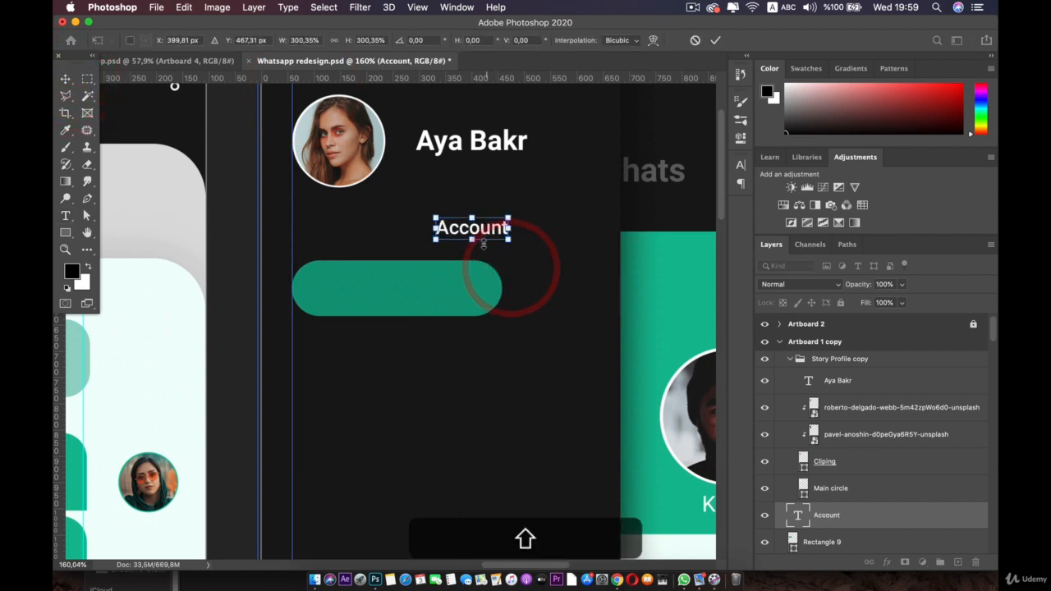
{"action": "left_click", "coordinate": [479, 228]}
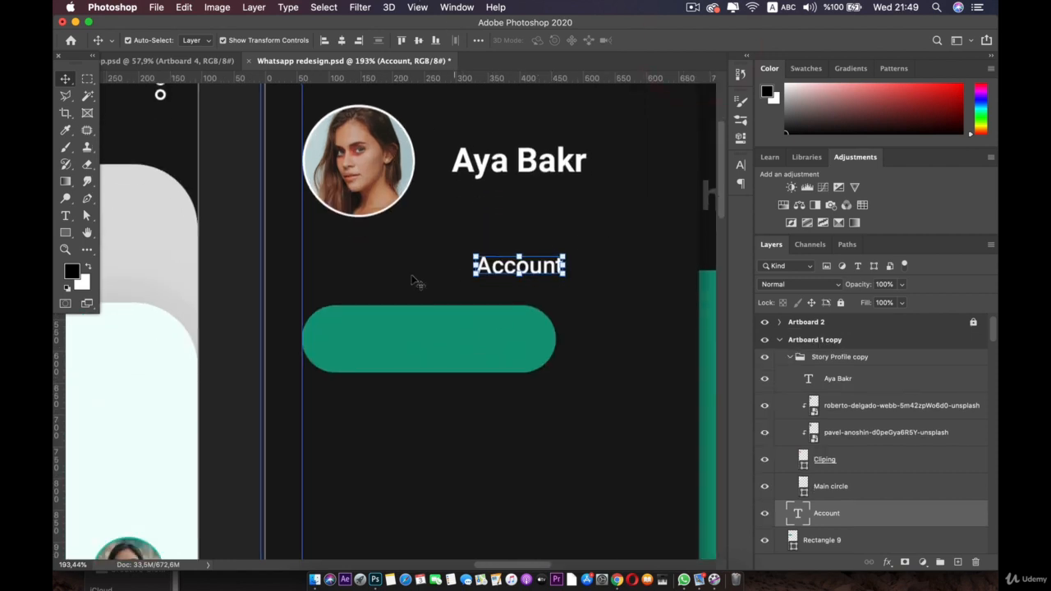
{"action": "left_click", "coordinate": [371, 345]}
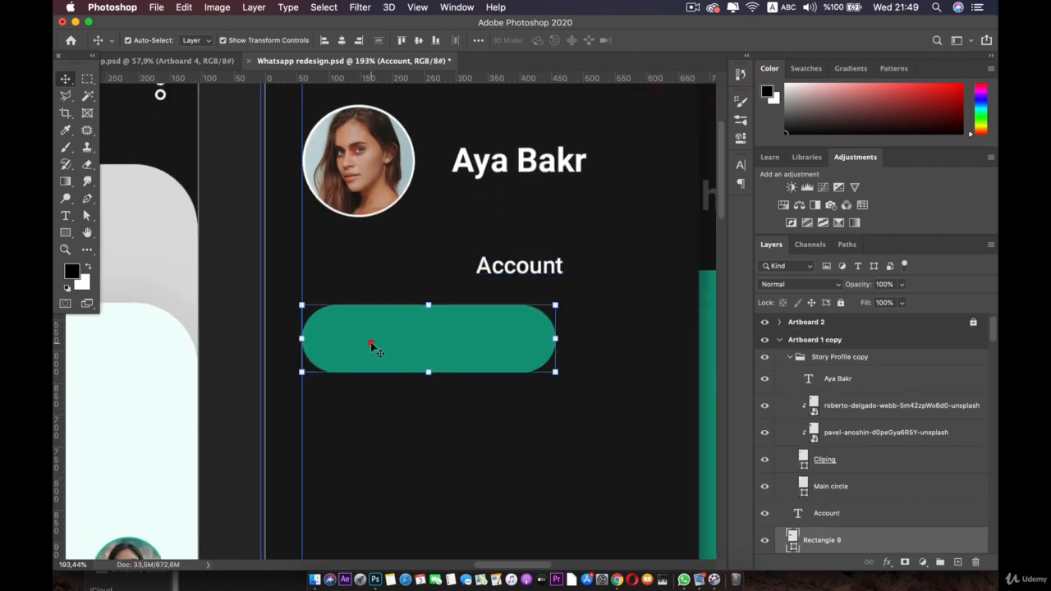
{"action": "left_click_drag", "start_coordinate": [517, 263], "coordinate": [455, 344]}
{"action": "scroll", "coordinate": [383, 337], "scroll_direction": "down", "scroll_amount": 1}
Step: Open Finder's Icons folder under User Interface and drag smart-key.png into the design
{"action": "left_click", "coordinate": [312, 579]}
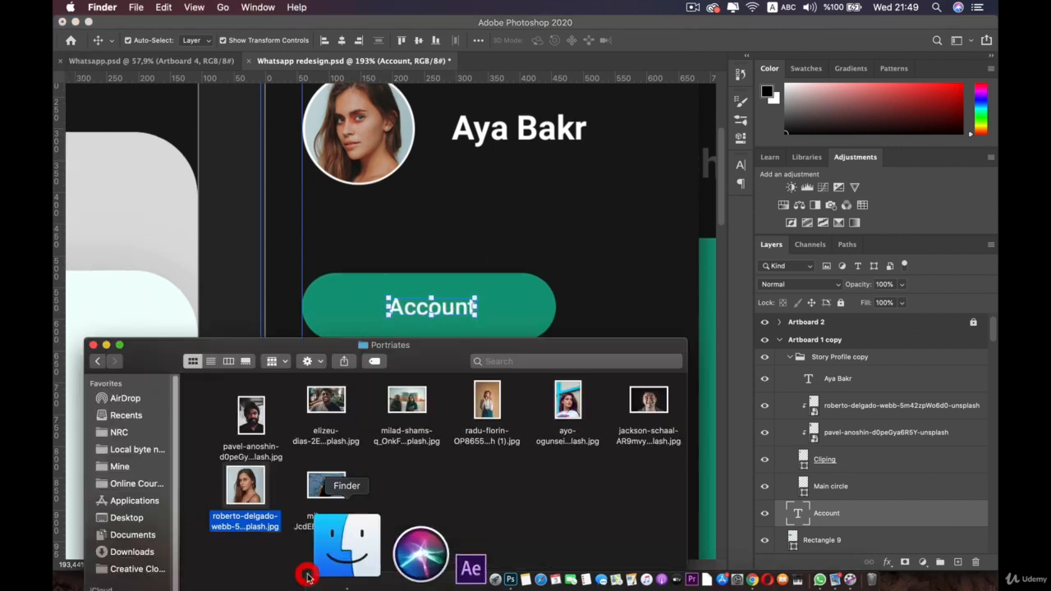
{"action": "left_click_drag", "start_coordinate": [258, 351], "coordinate": [386, 299]}
{"action": "left_click", "coordinate": [225, 310]}
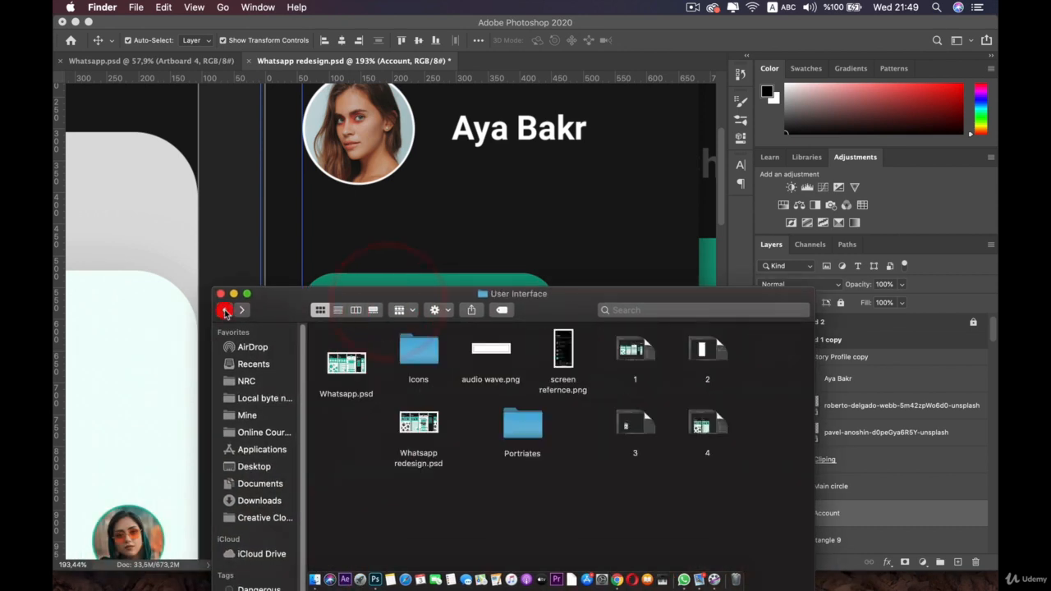
{"action": "double_click", "coordinate": [423, 363]}
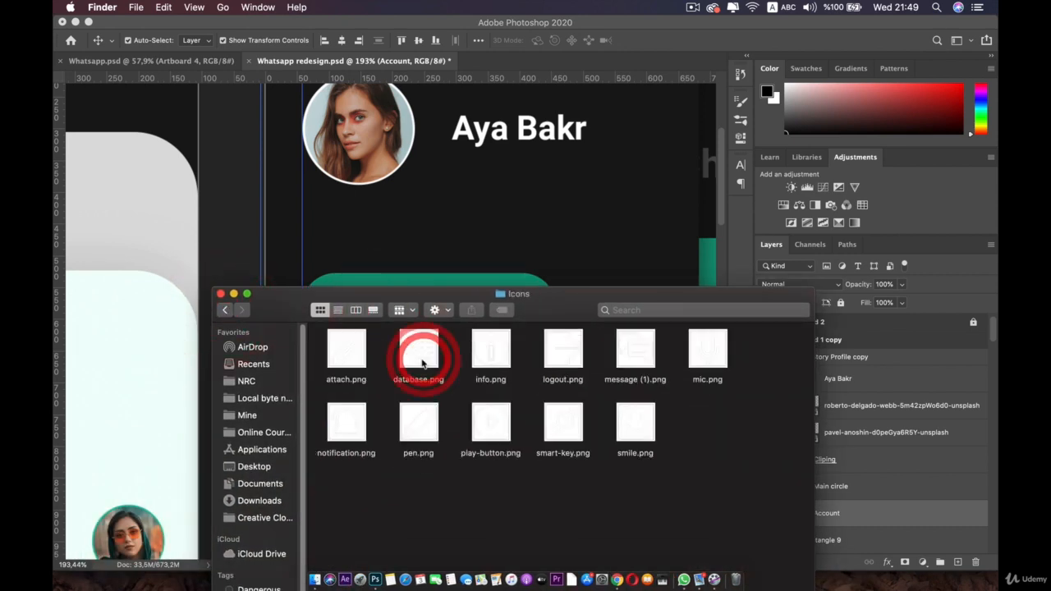
{"action": "left_click_drag", "start_coordinate": [296, 295], "coordinate": [397, 373]}
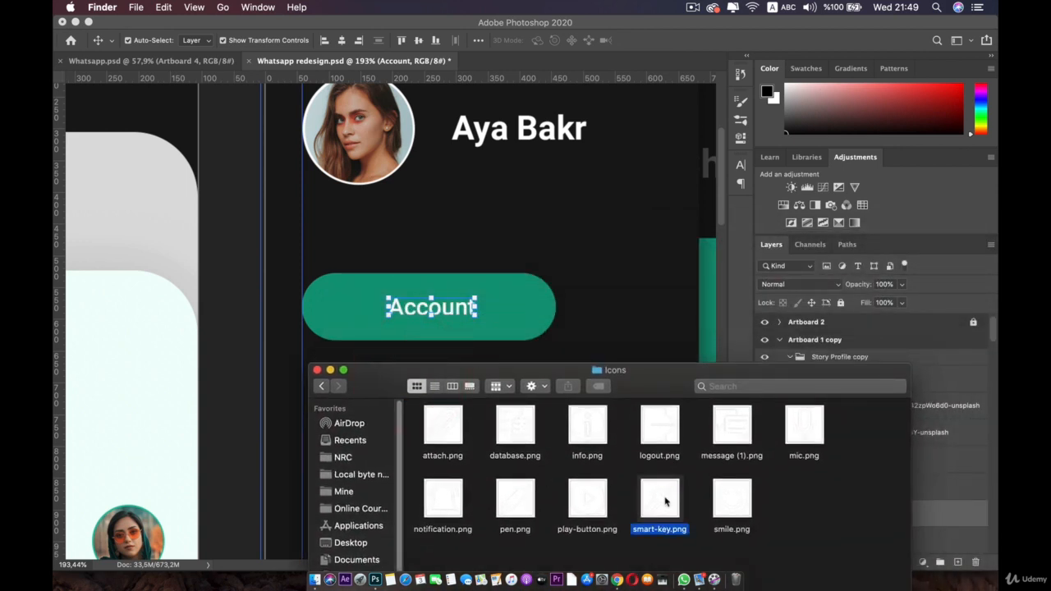
{"action": "left_click_drag", "start_coordinate": [665, 502], "coordinate": [358, 306]}
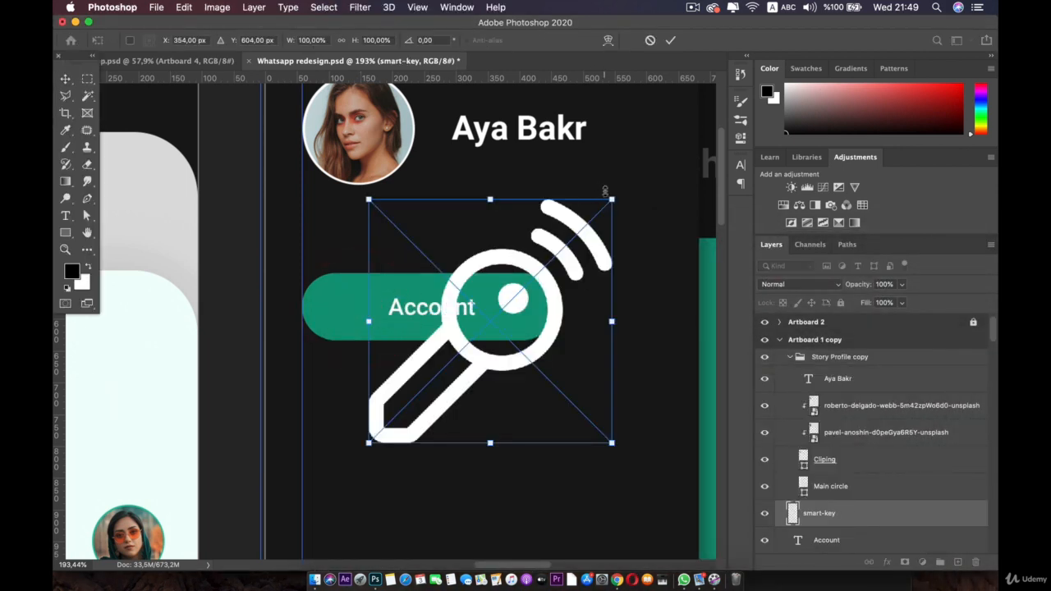
Step: Shrink the smart-key icon to about 12% and place it at the Account button's left end
{"action": "left_click_drag", "start_coordinate": [611, 198], "coordinate": [391, 361]}
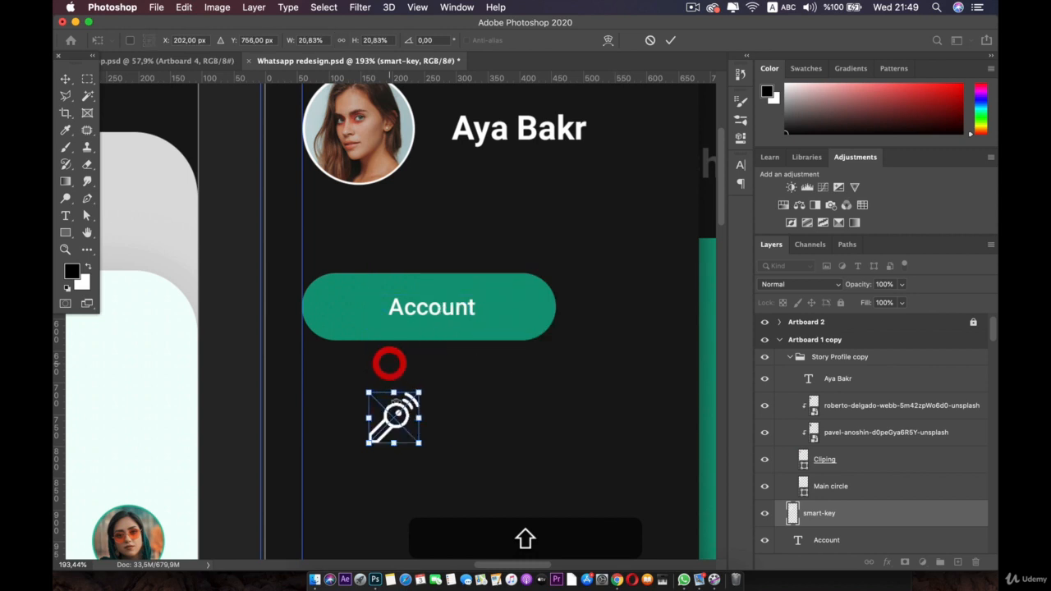
{"action": "left_click_drag", "start_coordinate": [394, 415], "coordinate": [345, 305]}
{"action": "scroll", "coordinate": [340, 294], "scroll_direction": "up", "scroll_amount": 5}
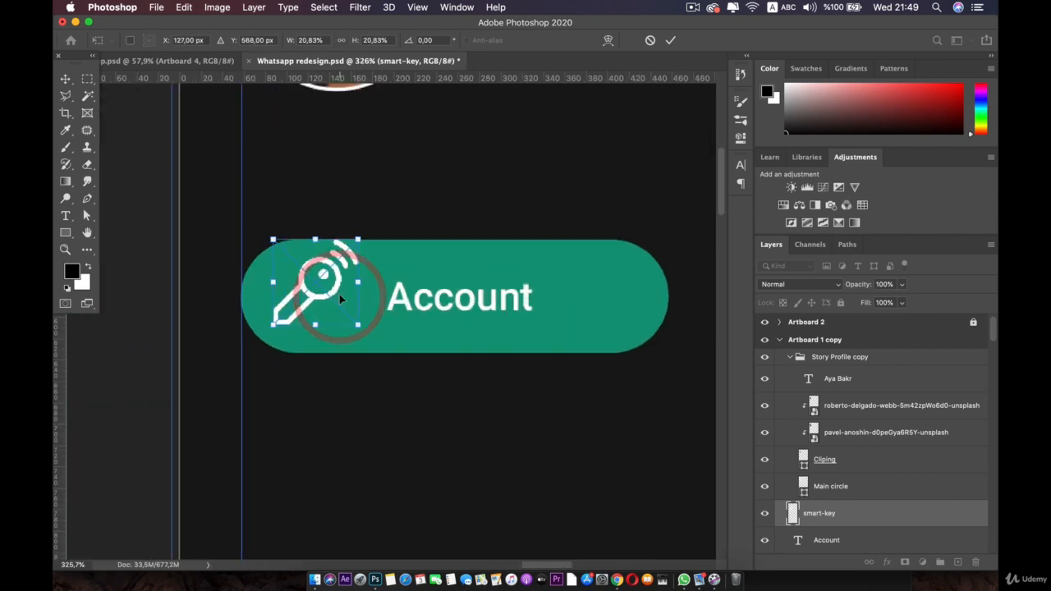
{"action": "left_click_drag", "start_coordinate": [439, 288], "coordinate": [410, 321]}
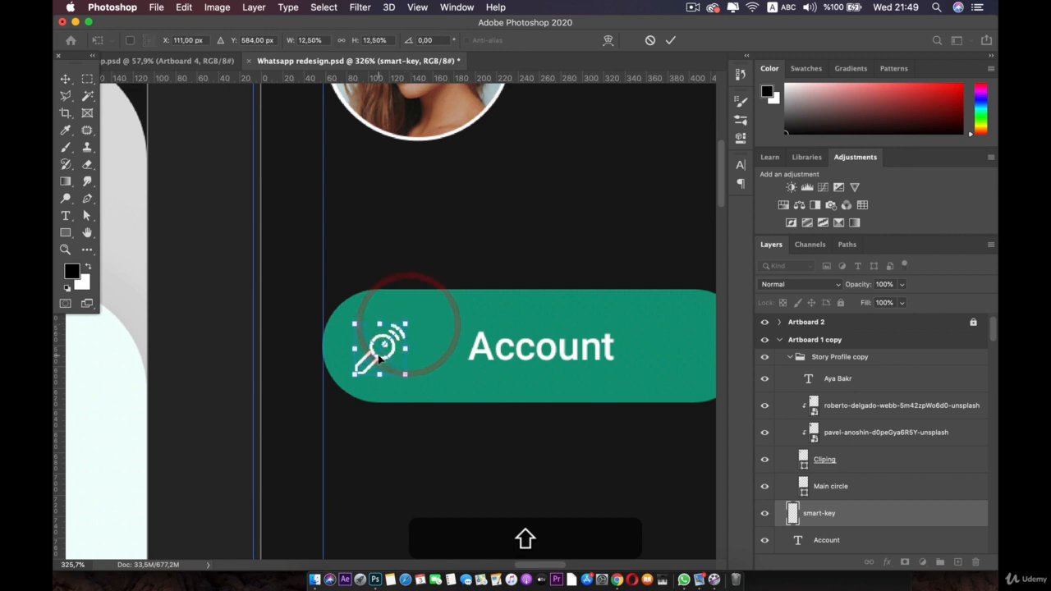
{"action": "mouse_move", "coordinate": [379, 361]}
{"action": "left_mouse_down"}
{"action": "mouse_move", "coordinate": [404, 351]}
{"action": "mouse_move", "coordinate": [392, 352]}
{"action": "left_mouse_up"}
{"action": "key", "text": "Return"}
{"action": "left_click_drag", "start_coordinate": [514, 352], "coordinate": [515, 350]}
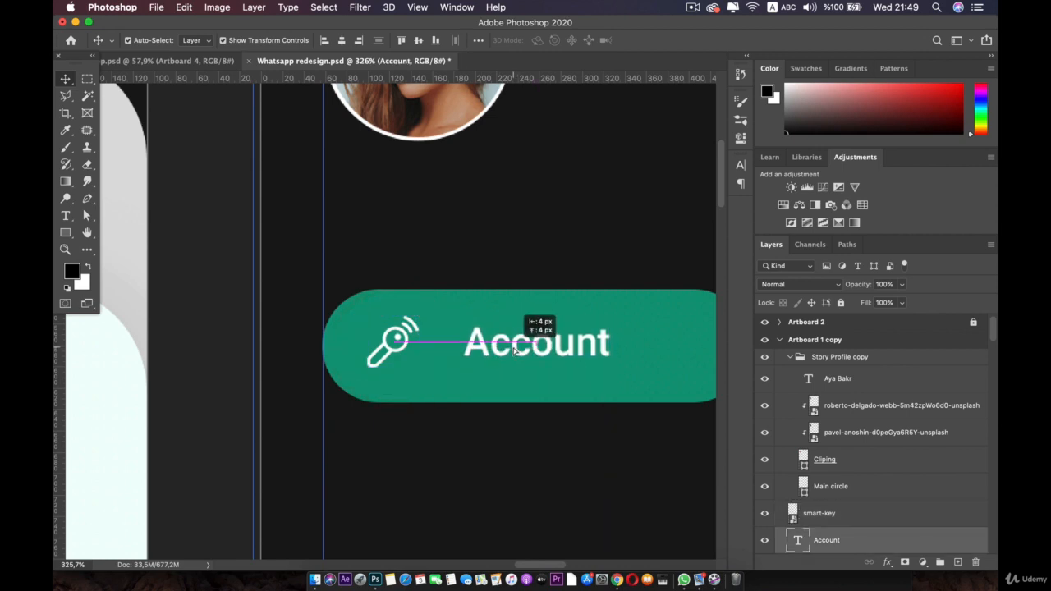
Step: Select the Account text, key icon and green rectangle layers together
{"action": "scroll", "coordinate": [479, 360], "scroll_direction": "down", "scroll_amount": 5}
{"action": "scroll", "coordinate": [477, 361], "scroll_direction": "down", "scroll_amount": 5}
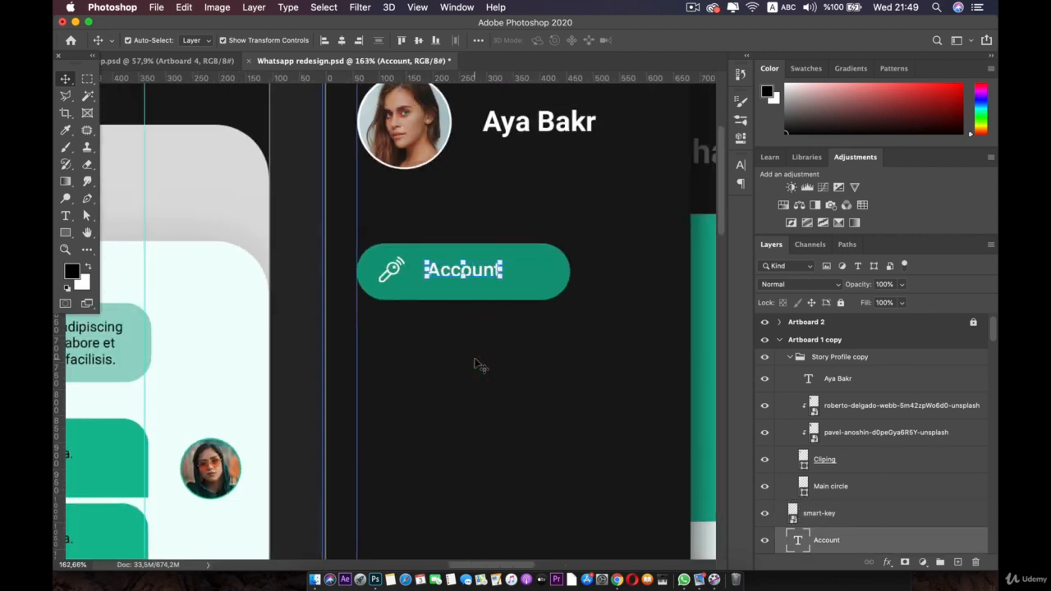
{"action": "scroll", "coordinate": [476, 360], "scroll_direction": "up", "scroll_amount": 3}
{"action": "scroll", "coordinate": [477, 364], "scroll_direction": "up", "scroll_amount": 2}
{"action": "left_click", "coordinate": [430, 255]}
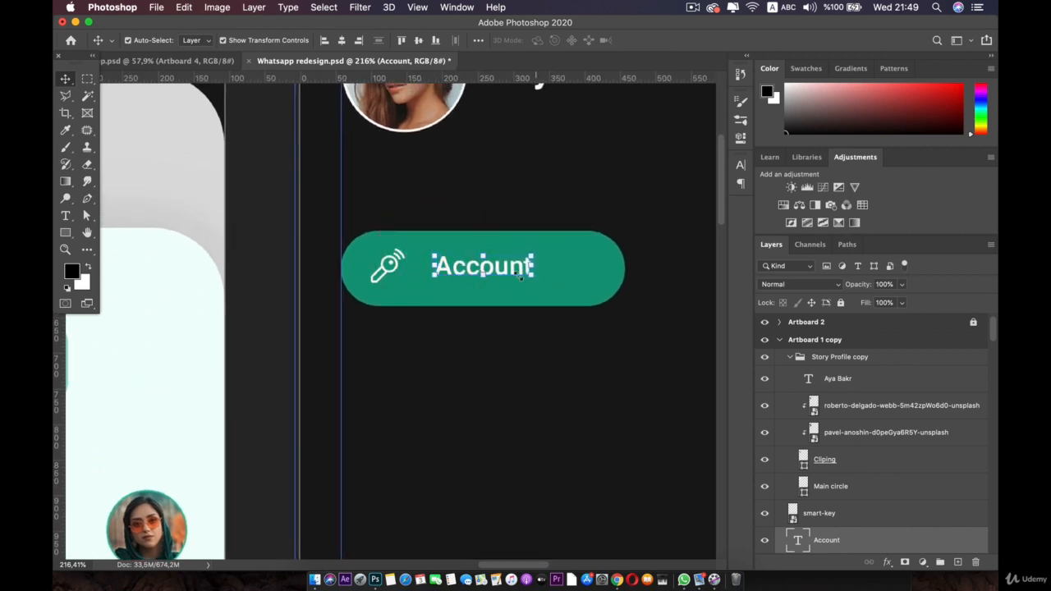
{"action": "left_click", "coordinate": [385, 266], "text": "shift+super"}
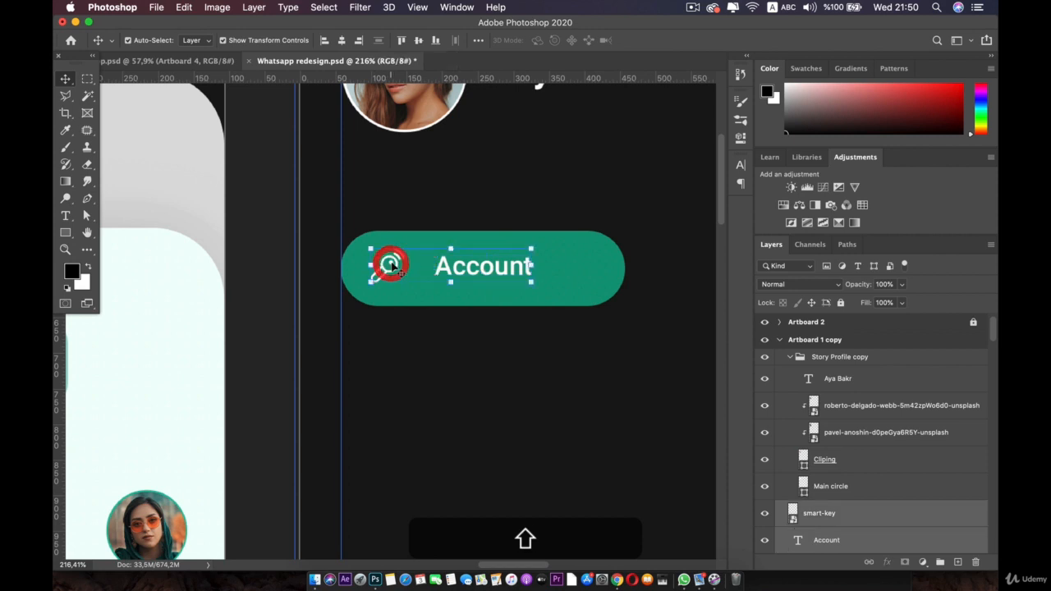
{"action": "left_click", "coordinate": [580, 266], "text": "shift+super"}
Step: Group the button layers as 'Account' and duplicate the group directly below
{"action": "key", "text": "super+g"}
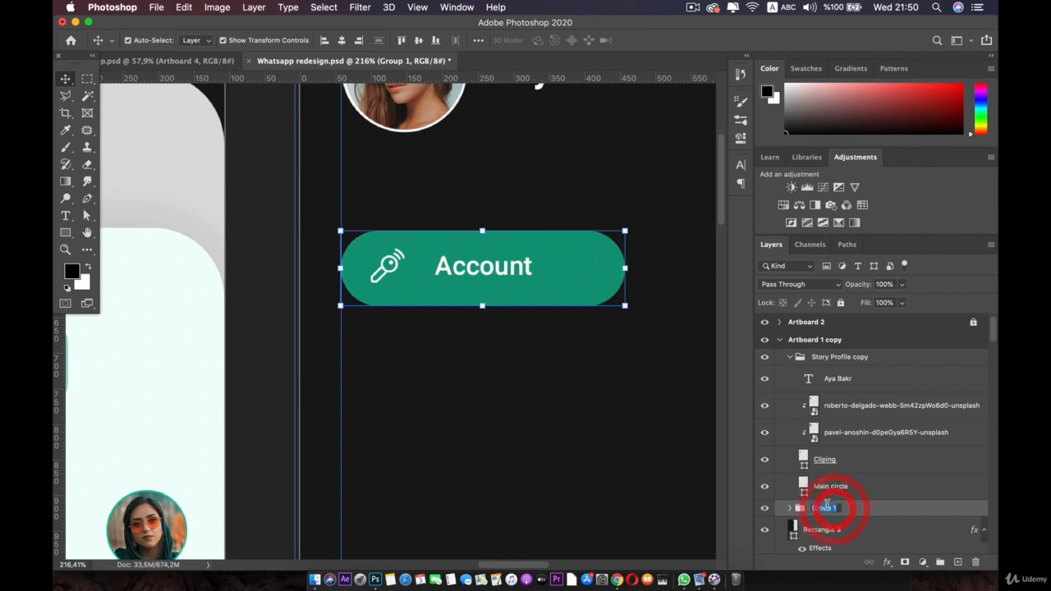
{"action": "type", "text": "Account"}
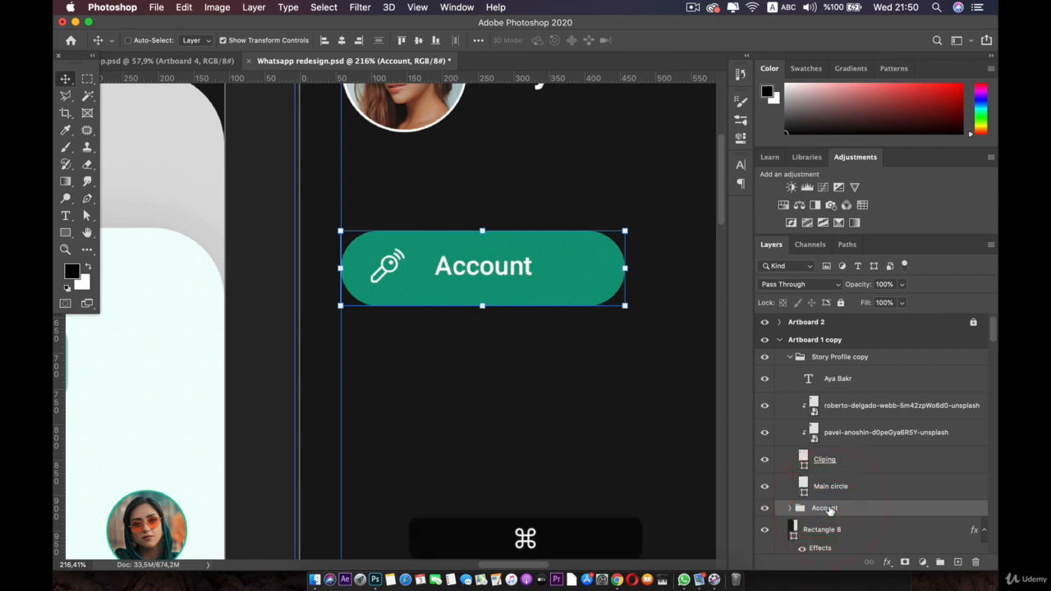
{"action": "key", "text": "cmd+j"}
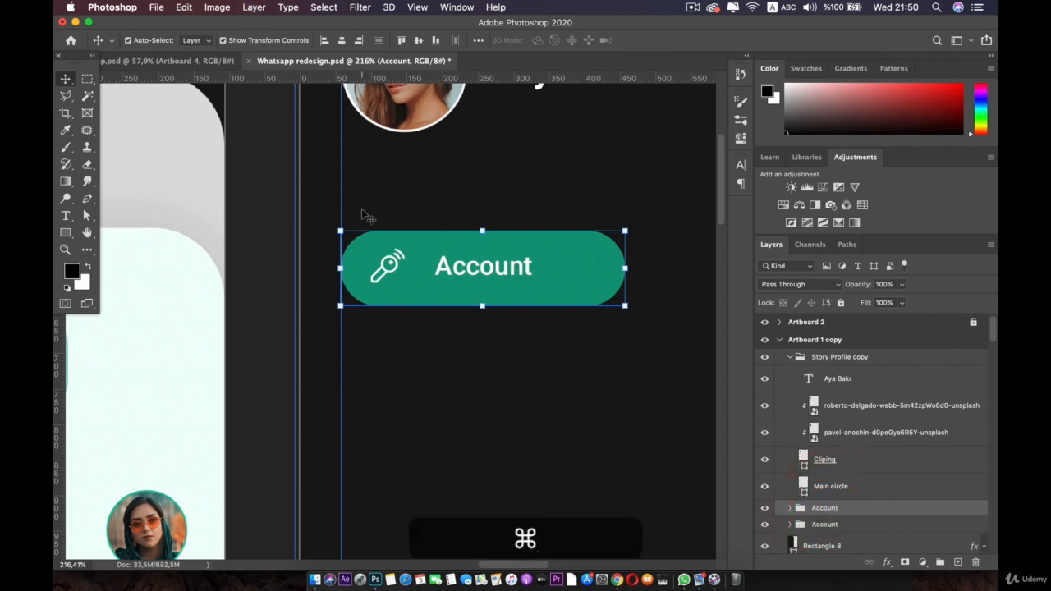
{"action": "left_click_drag", "start_coordinate": [476, 227], "coordinate": [482, 350]}
{"action": "scroll", "coordinate": [481, 345], "scroll_direction": "down", "scroll_amount": 3}
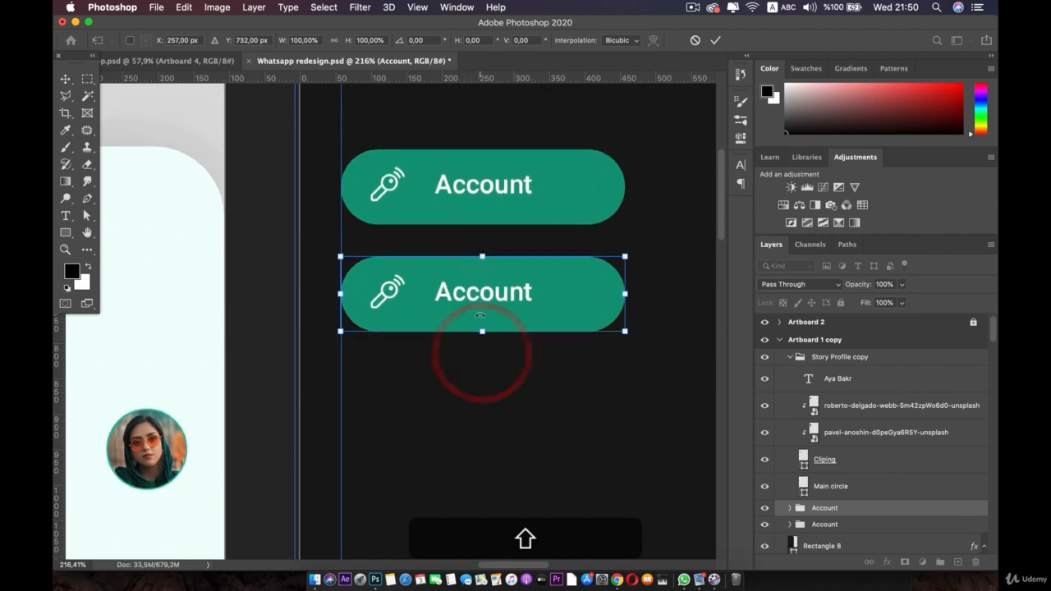
Step: Change the lower button's label text from Account to 'Chats'
{"action": "double_click", "coordinate": [465, 298]}
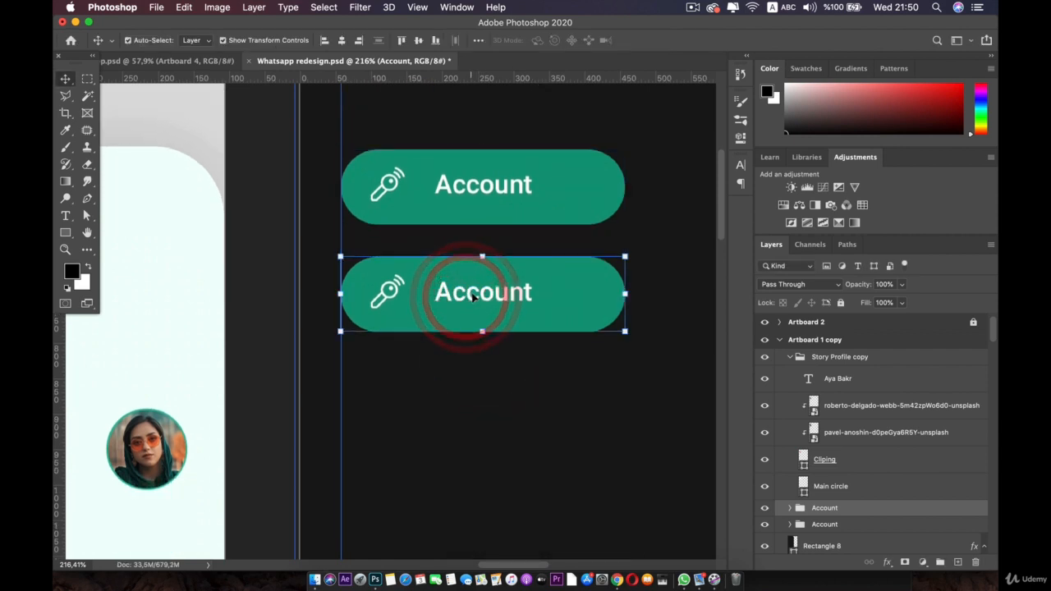
{"action": "left_click", "coordinate": [473, 294]}
{"action": "left_click", "coordinate": [485, 376]}
{"action": "double_click", "coordinate": [486, 296]}
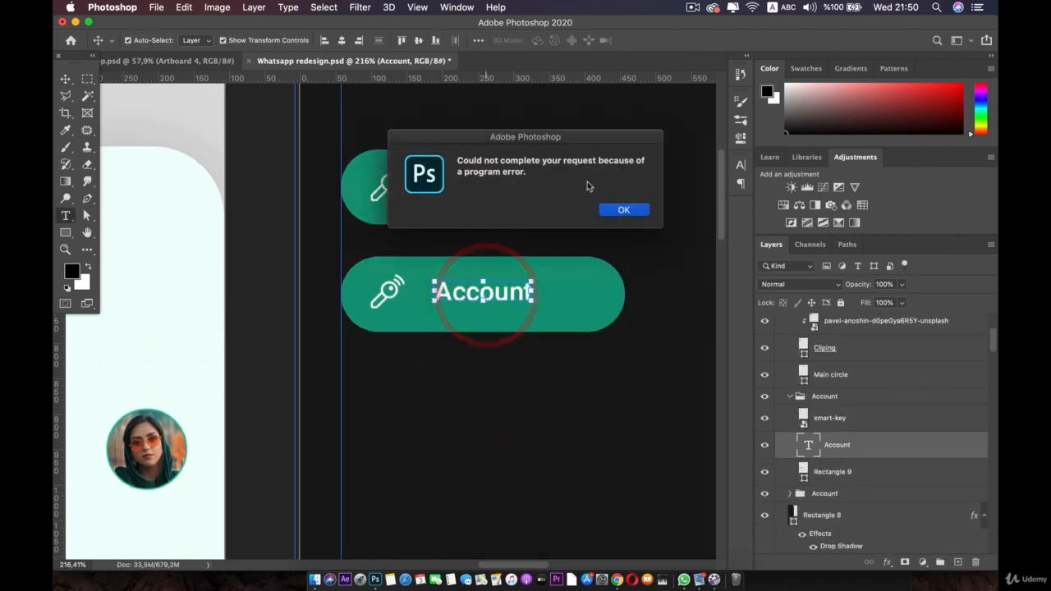
{"action": "left_click", "coordinate": [633, 210]}
{"action": "double_click", "coordinate": [493, 293]}
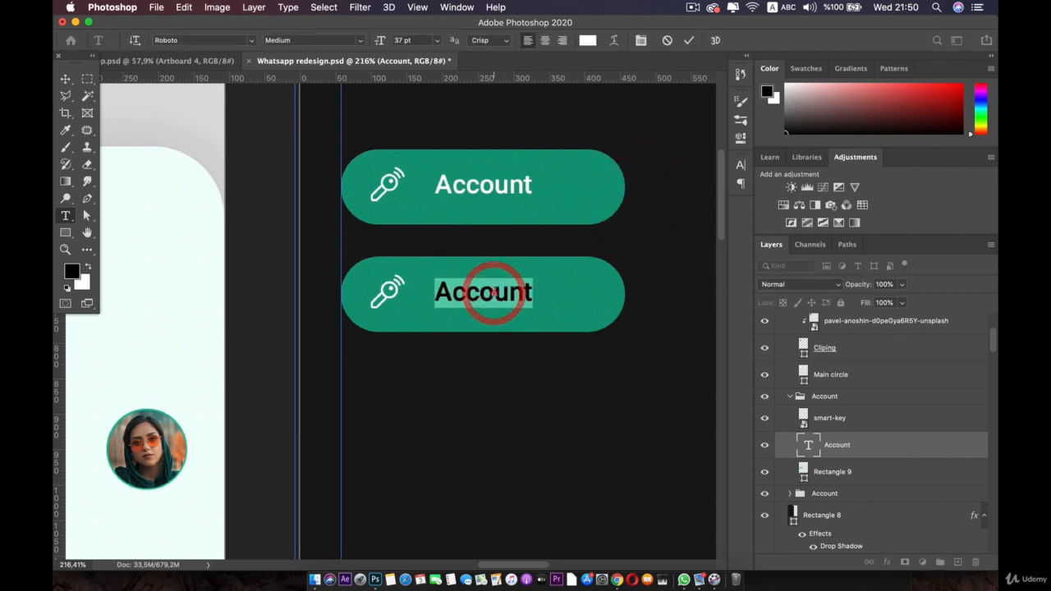
{"action": "type", "text": "Chats"}
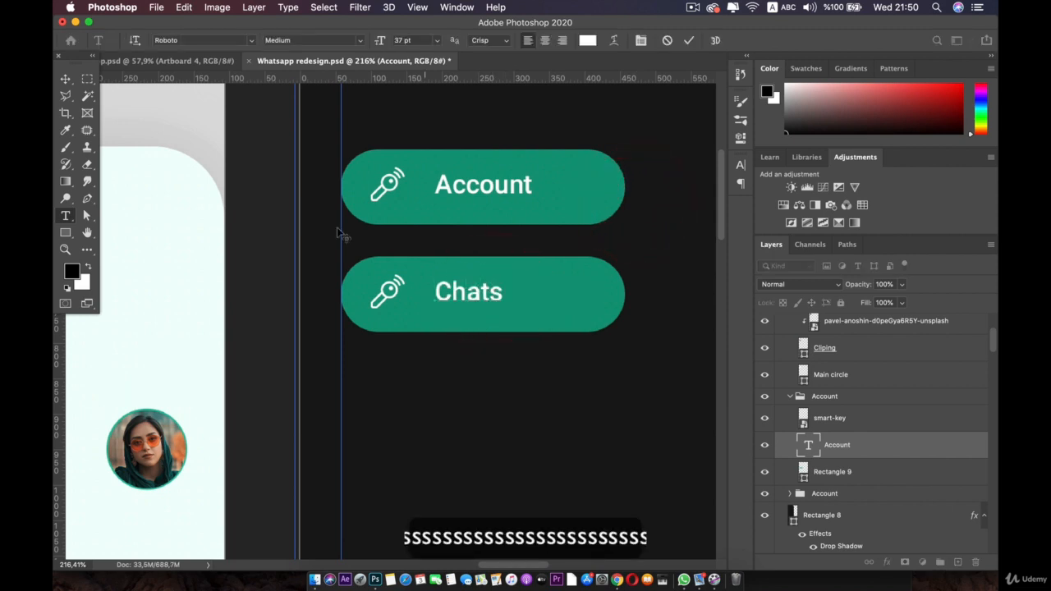
{"action": "left_click", "coordinate": [67, 78]}
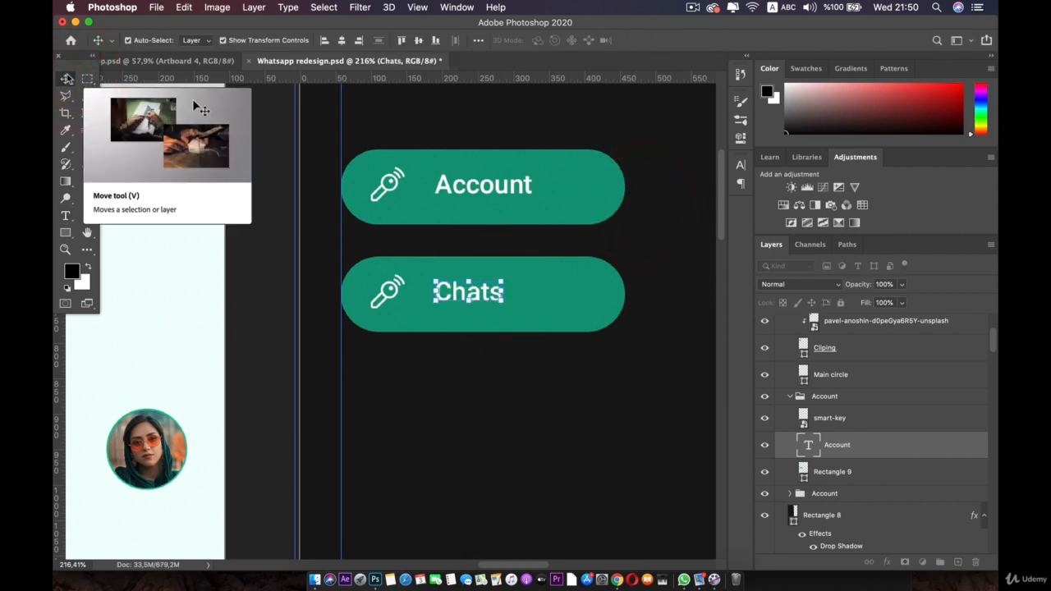
{"action": "key", "text": "Down"}
{"action": "key", "text": "Down"}
{"action": "key", "text": "Down"}
{"action": "key", "text": "Down"}
{"action": "key", "text": "Up"}
{"action": "key", "text": "Up"}
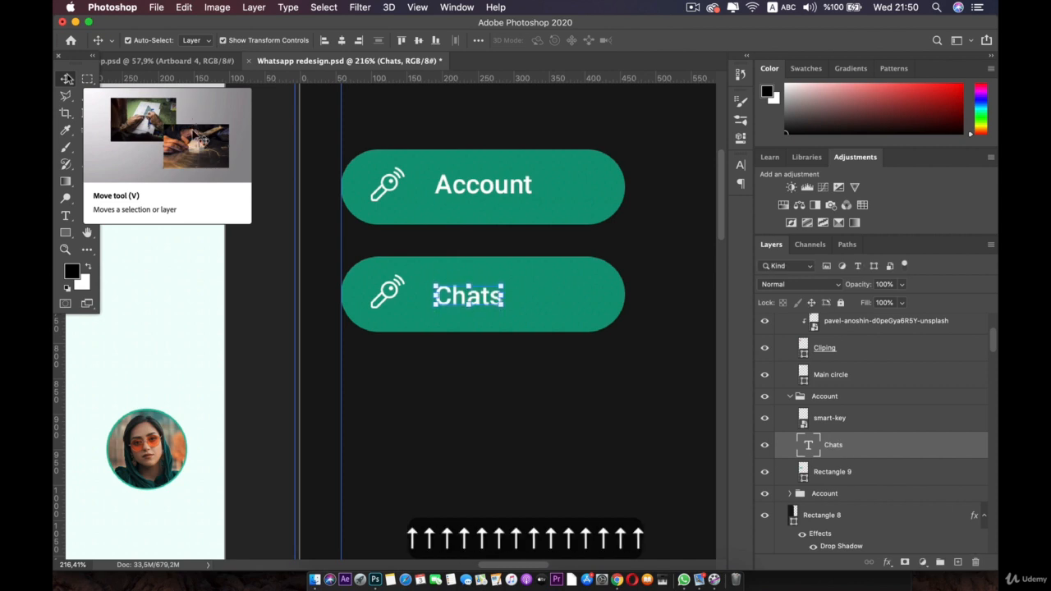
Step: Fine-tune the Account label, key icon and Chats label positions so they align
{"action": "left_click_drag", "start_coordinate": [466, 188], "coordinate": [478, 190]}
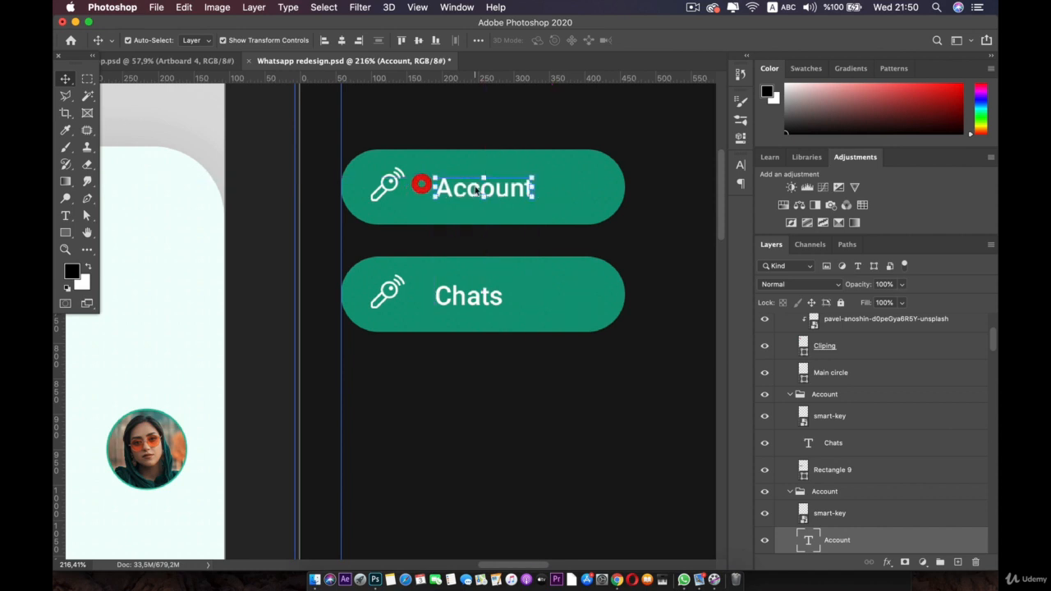
{"action": "left_click_drag", "start_coordinate": [391, 188], "coordinate": [391, 185]}
{"action": "left_click_drag", "start_coordinate": [446, 298], "coordinate": [475, 300]}
{"action": "left_click", "coordinate": [394, 291]}
{"action": "left_click_drag", "start_coordinate": [394, 294], "coordinate": [391, 297]}
{"action": "key", "text": "super+z"}
{"action": "key", "text": "super+z"}
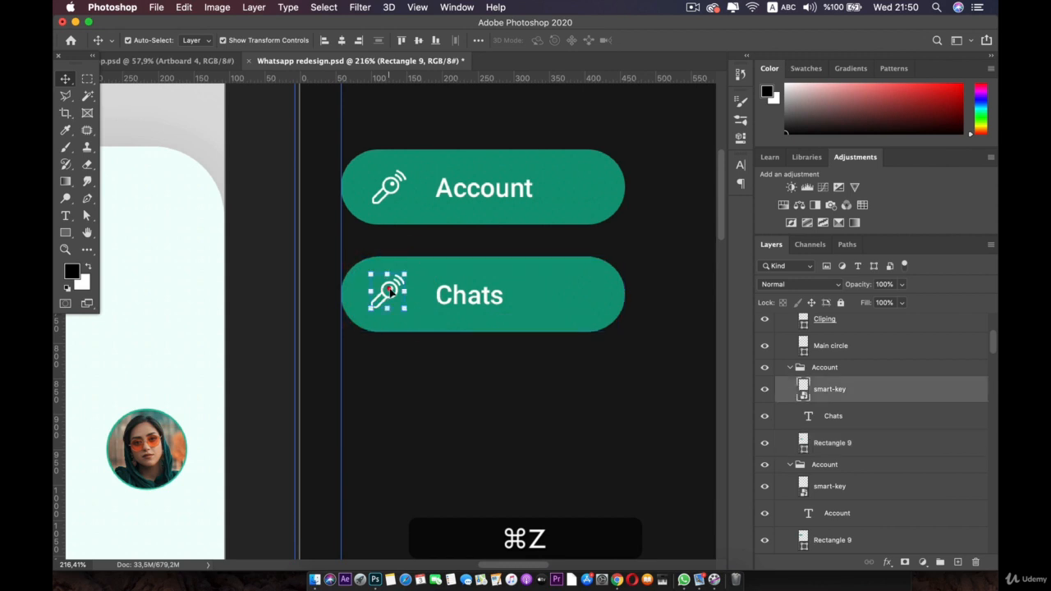
{"action": "left_click", "coordinate": [314, 580]}
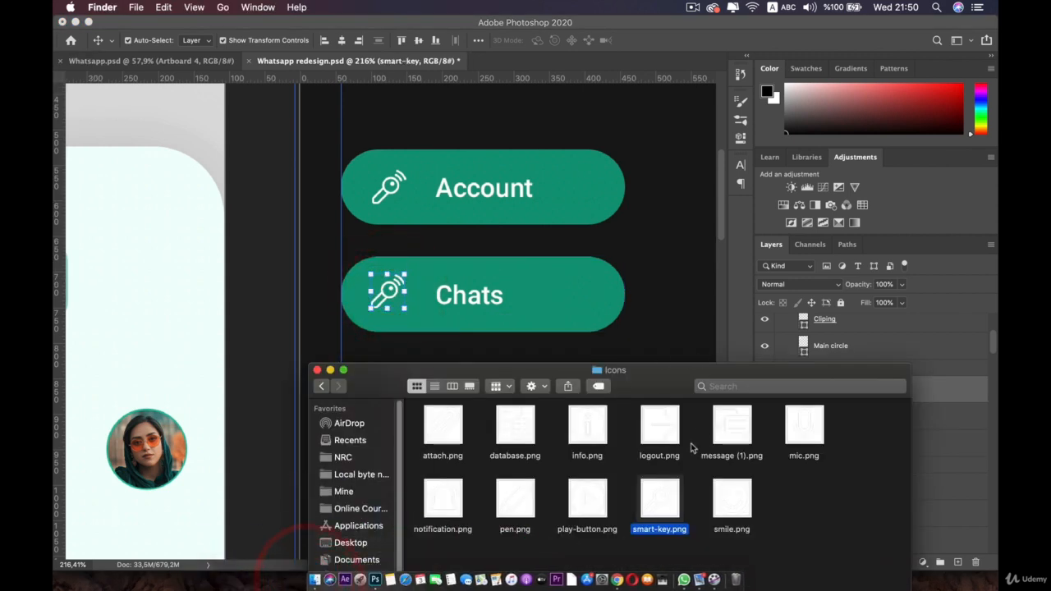
Step: Place message (1).png on the Chats button, scaled down over the key icon
{"action": "left_click_drag", "start_coordinate": [730, 424], "coordinate": [398, 285]}
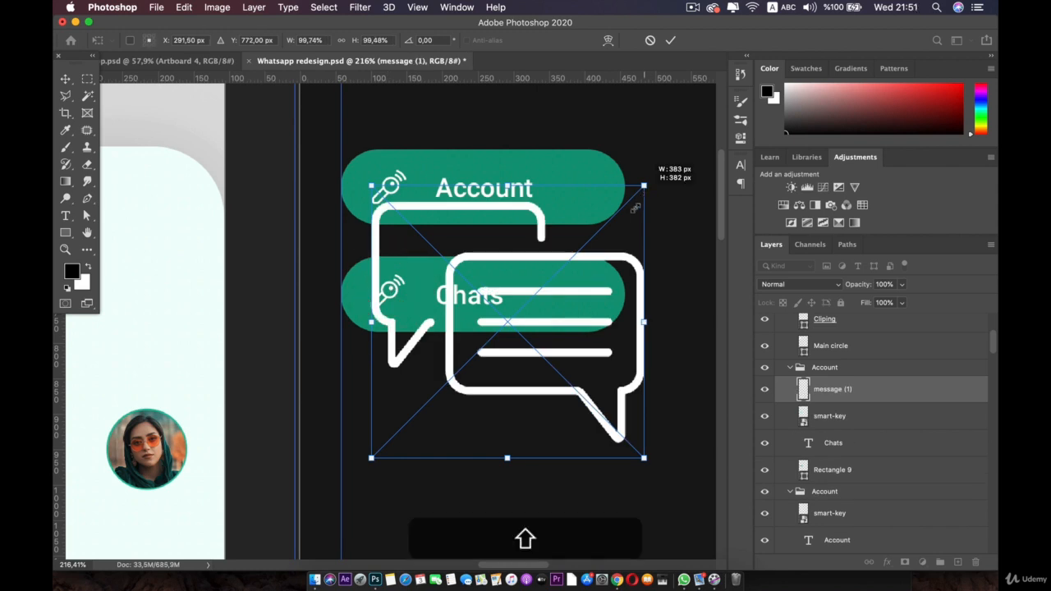
{"action": "left_click_drag", "start_coordinate": [644, 185], "coordinate": [406, 321]}
{"action": "scroll", "coordinate": [404, 321], "scroll_direction": "up", "scroll_amount": 5}
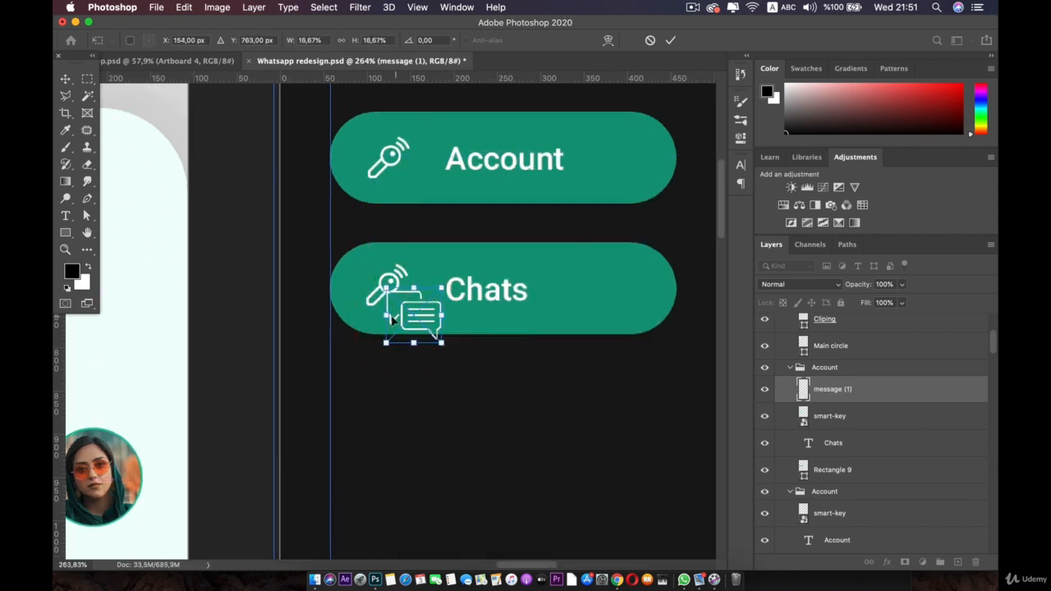
{"action": "left_click_drag", "start_coordinate": [493, 364], "coordinate": [406, 265]}
{"action": "double_click", "coordinate": [404, 264]}
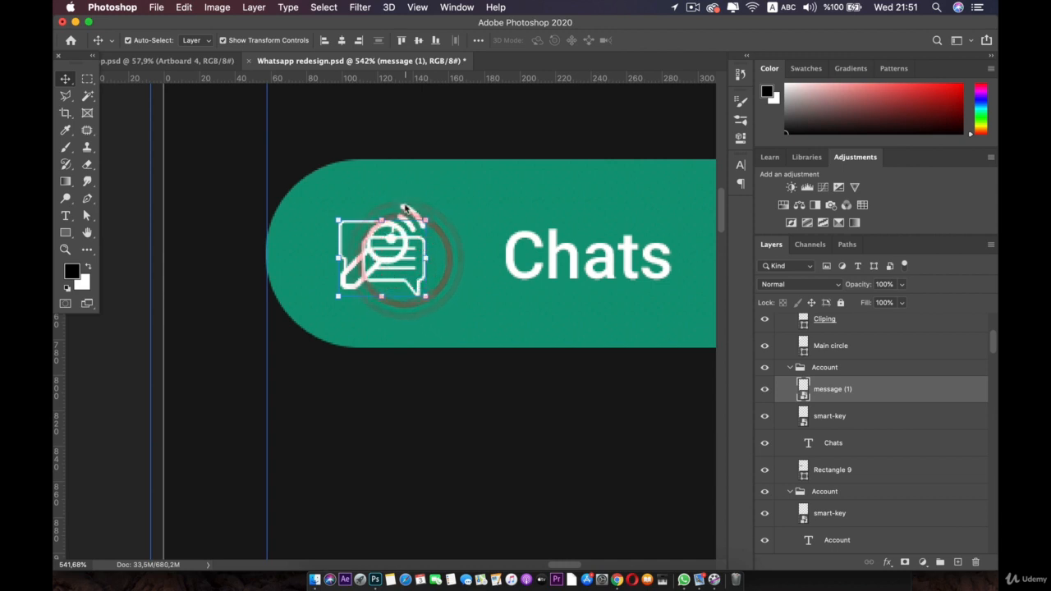
{"action": "left_click", "coordinate": [404, 207]}
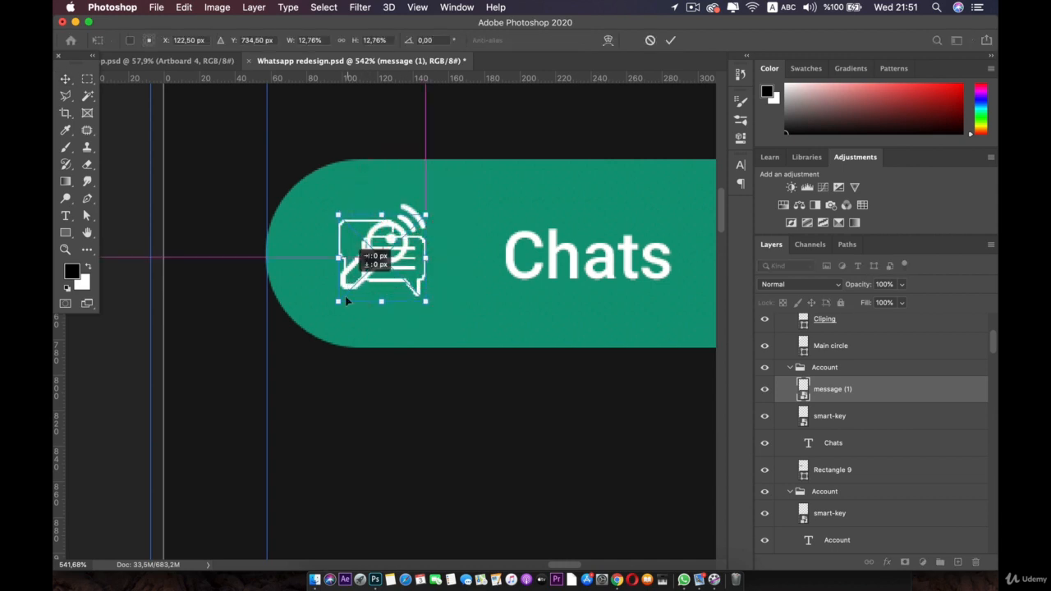
{"action": "left_click_drag", "start_coordinate": [346, 301], "coordinate": [345, 304]}
{"action": "key", "text": "super+z"}
{"action": "double_click", "coordinate": [395, 231]}
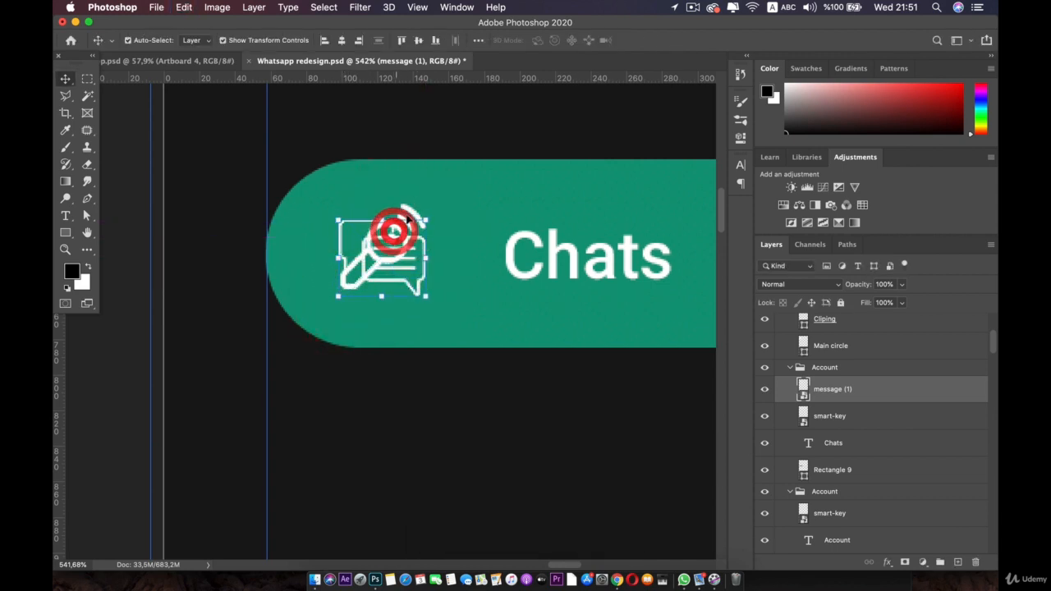
Step: Delete the old smart-key icon from the Chats button
{"action": "left_click", "coordinate": [404, 204]}
{"action": "left_click", "coordinate": [404, 205]}
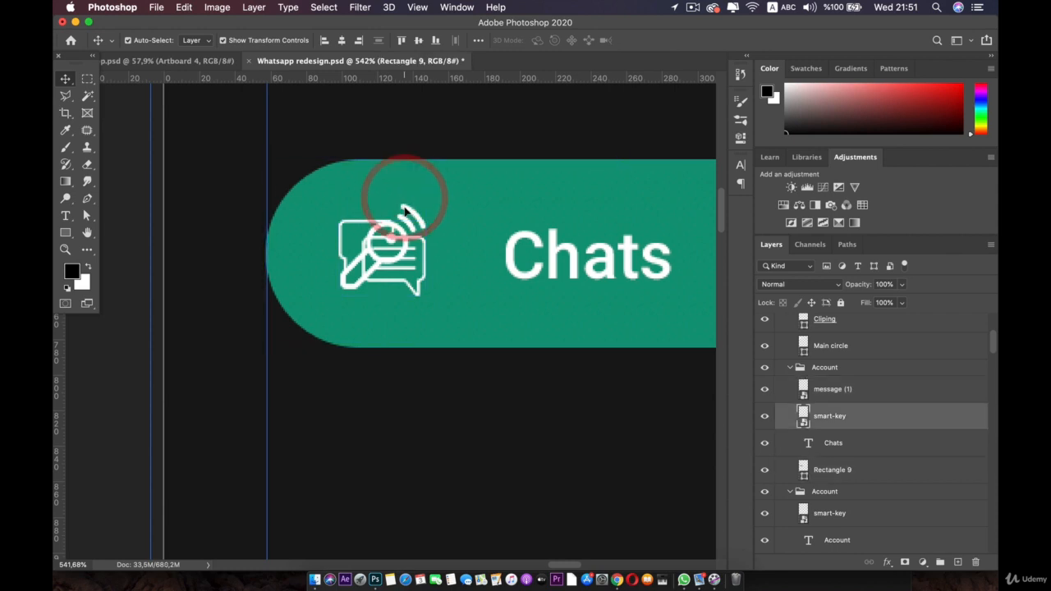
{"action": "key", "text": "BackSpace"}
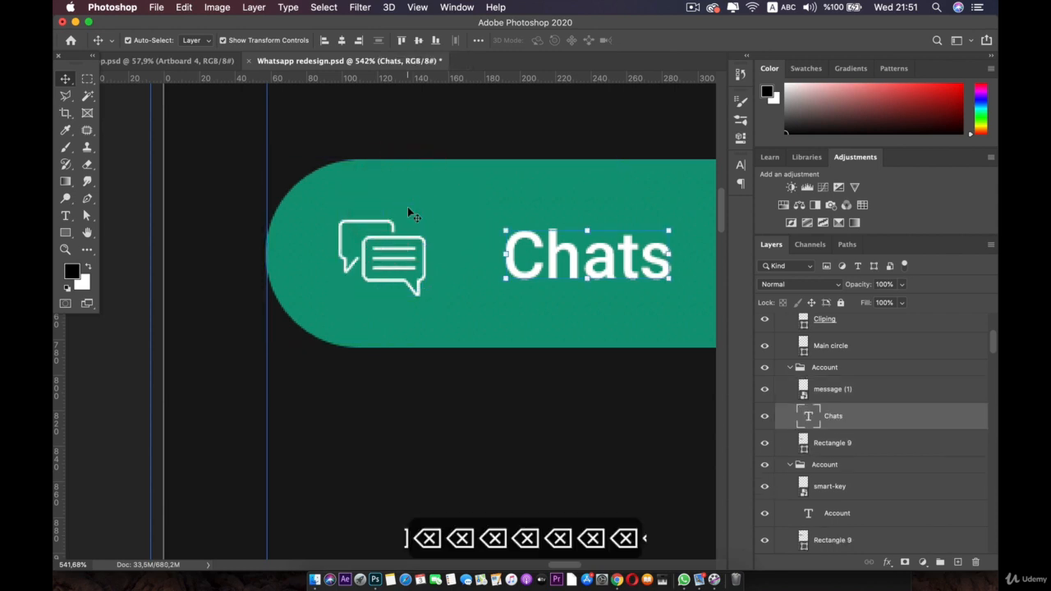
{"action": "left_click", "coordinate": [389, 272]}
{"action": "scroll", "coordinate": [527, 274], "scroll_direction": "down", "scroll_amount": 3}
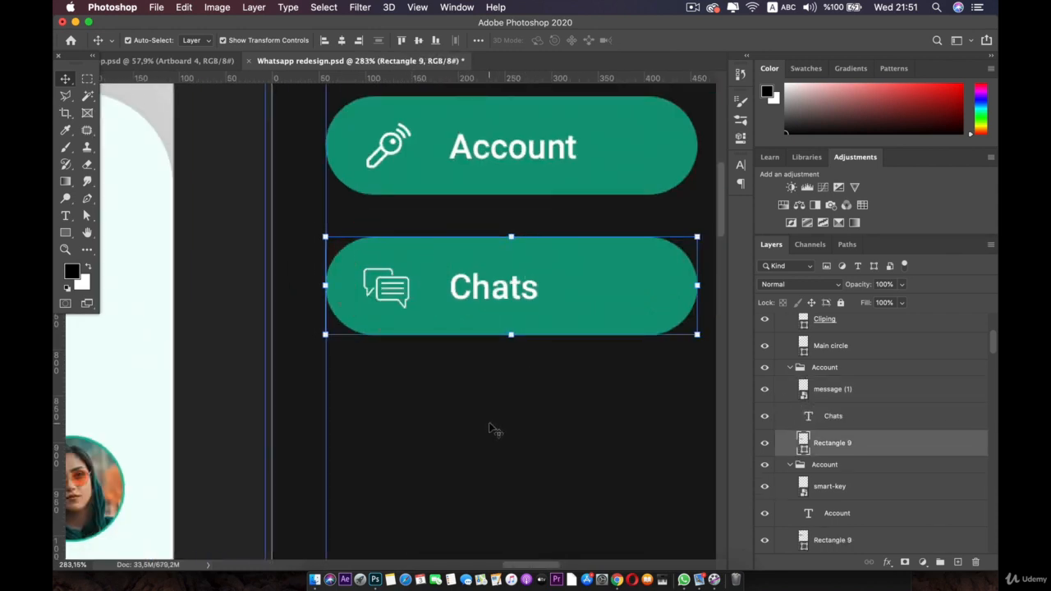
Step: Rename the Chats button's layer group to 'chats'
{"action": "scroll", "coordinate": [803, 429], "scroll_direction": "up", "scroll_amount": 3}
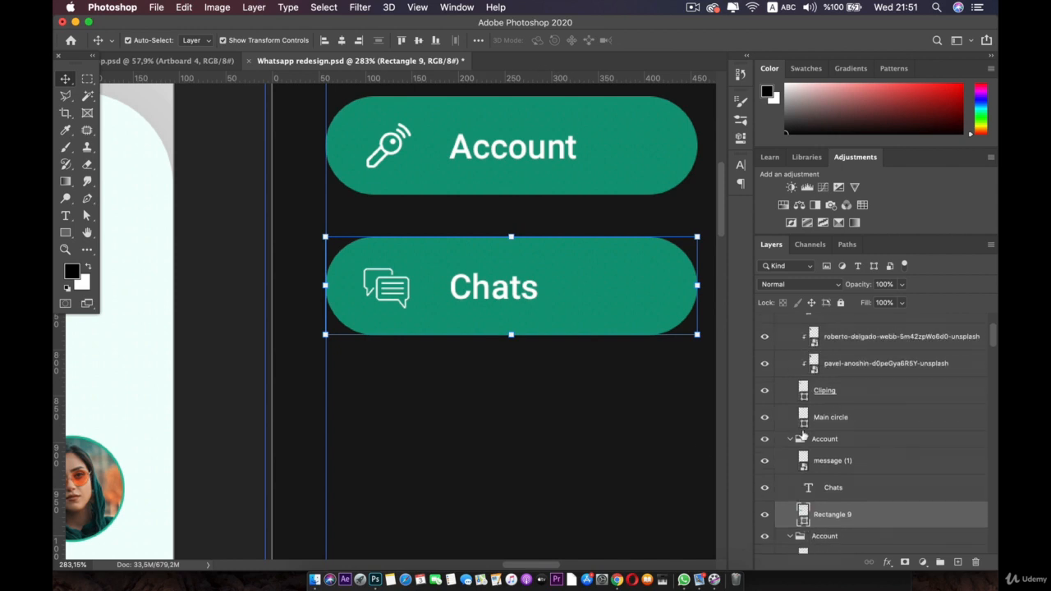
{"action": "left_click", "coordinate": [785, 442]}
{"action": "double_click", "coordinate": [819, 442]}
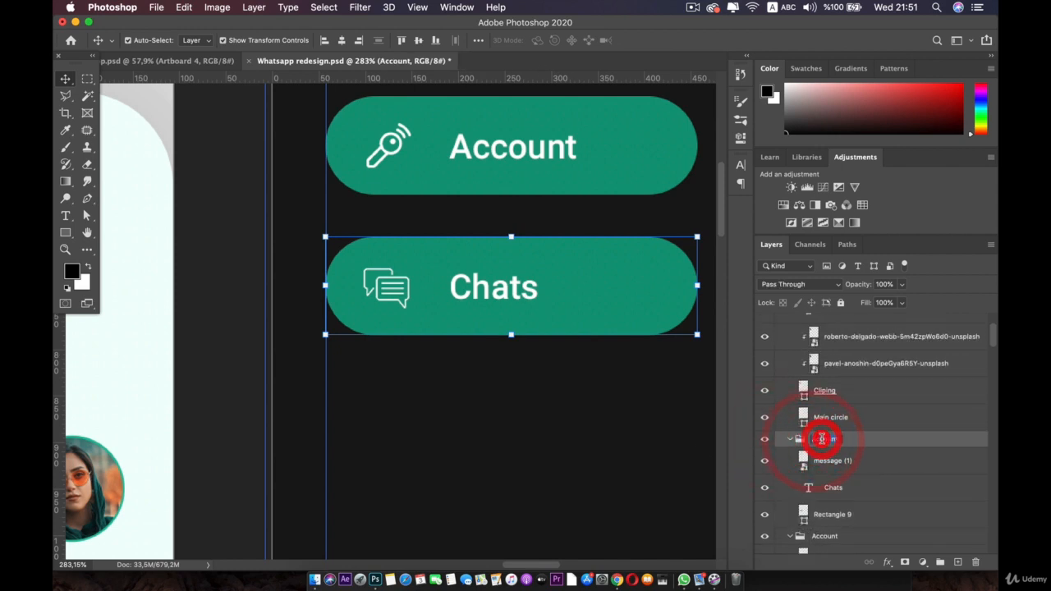
{"action": "type", "text": "chast"}
{"action": "key", "text": "BackSpace"}
{"action": "key", "text": "BackSpace"}
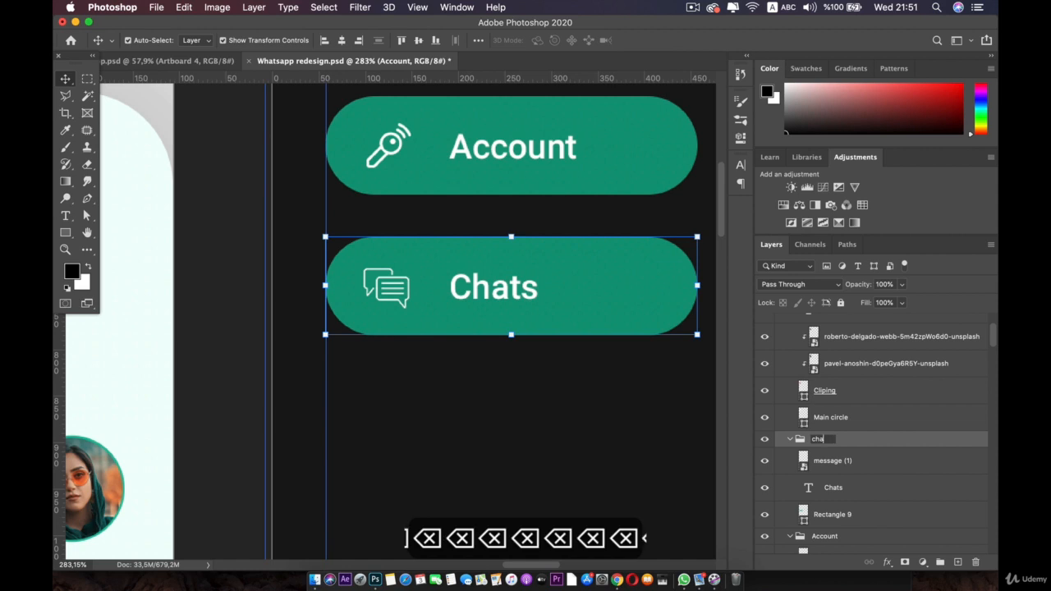
{"action": "type", "text": "ts"}
{"action": "key", "text": "Return"}
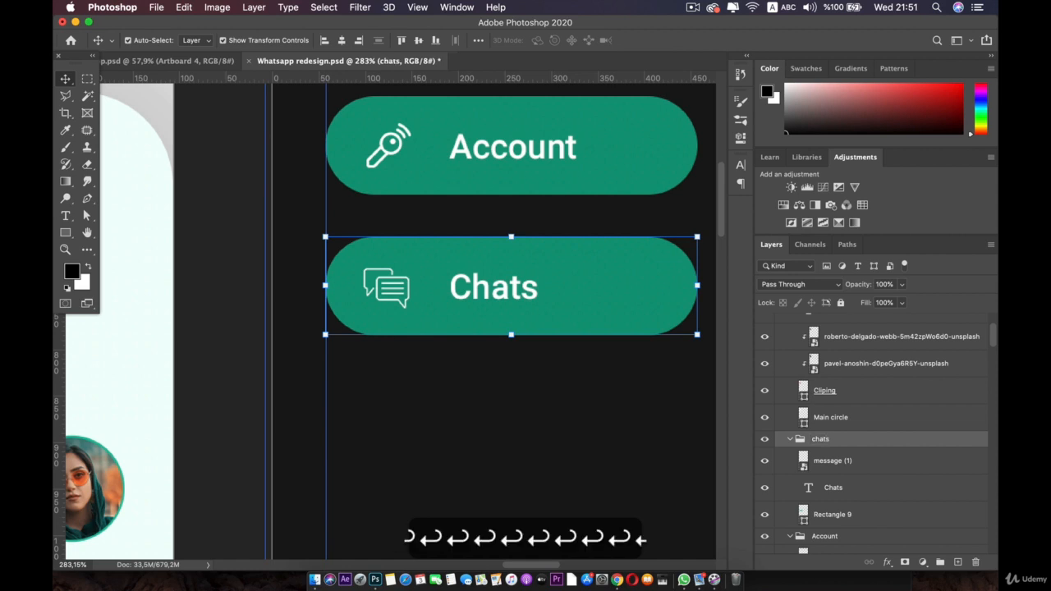
Step: Duplicate the chats button group and place the copy below the original button
{"action": "left_click", "coordinate": [790, 439]}
{"action": "left_click", "coordinate": [790, 456]}
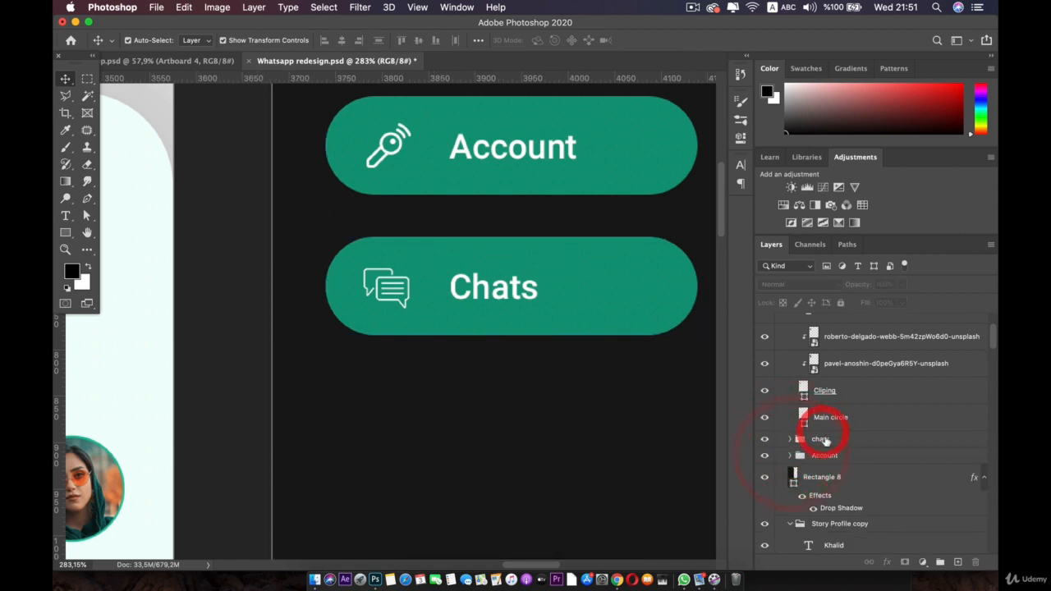
{"action": "double_click", "coordinate": [821, 438]}
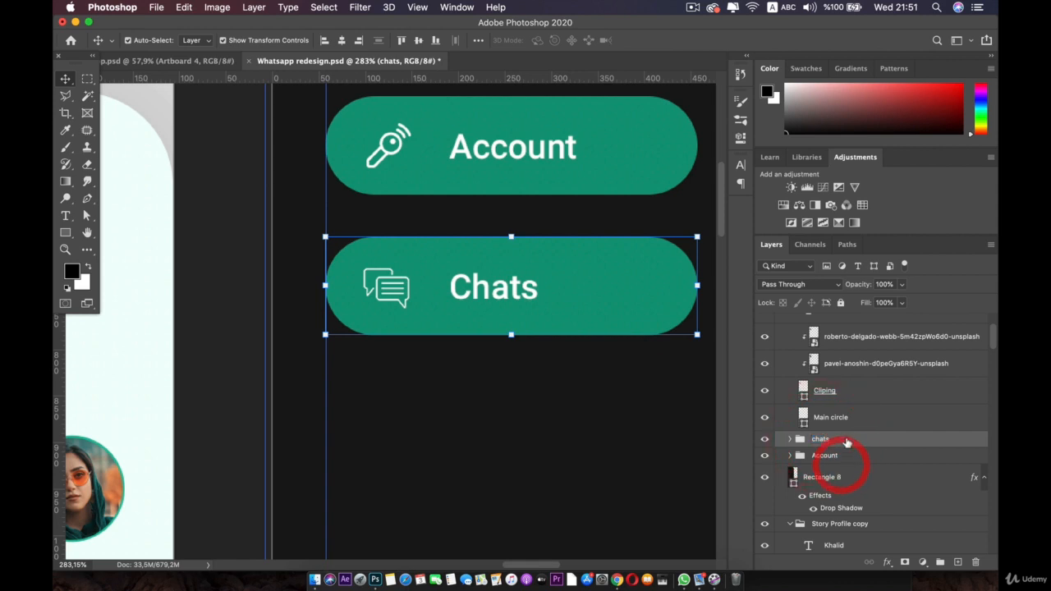
{"action": "key", "text": "super+j"}
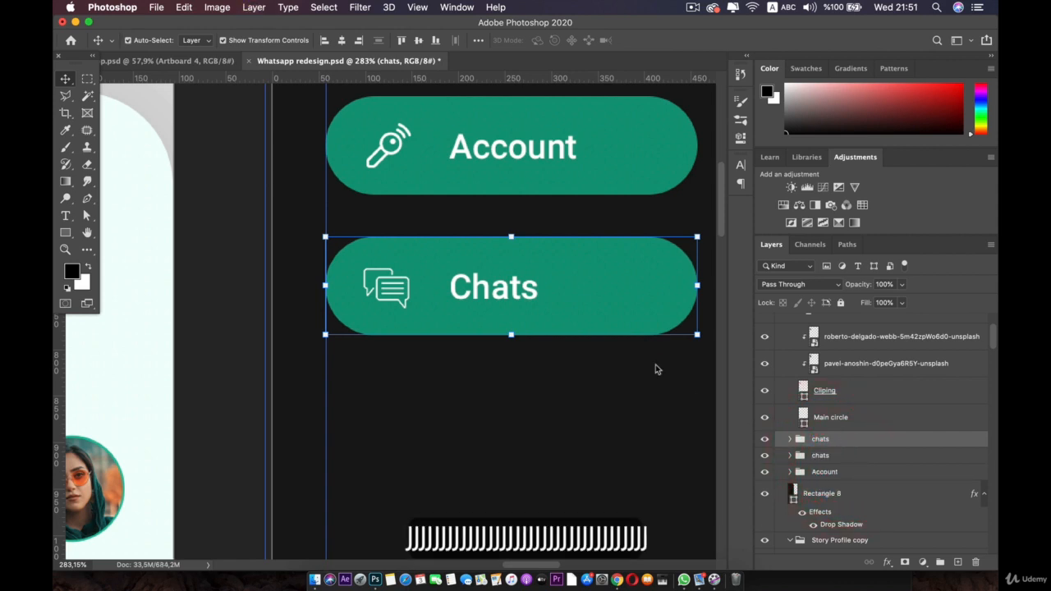
{"action": "left_click_drag", "start_coordinate": [510, 237], "coordinate": [522, 394]}
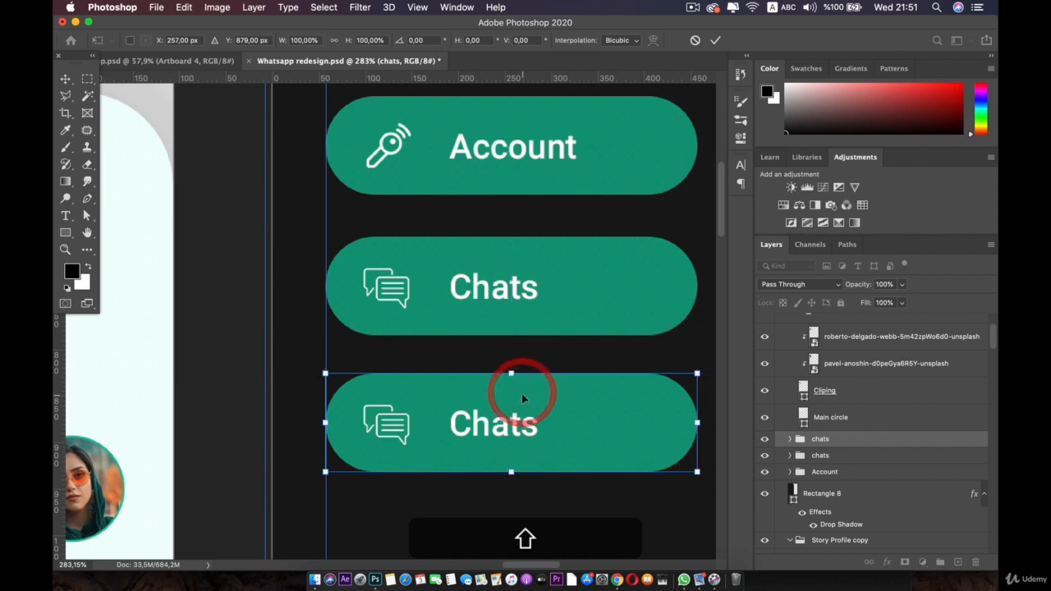
{"action": "scroll", "coordinate": [521, 392], "scroll_direction": "down", "scroll_amount": 3}
{"action": "scroll", "coordinate": [522, 395], "scroll_direction": "down", "scroll_amount": 3}
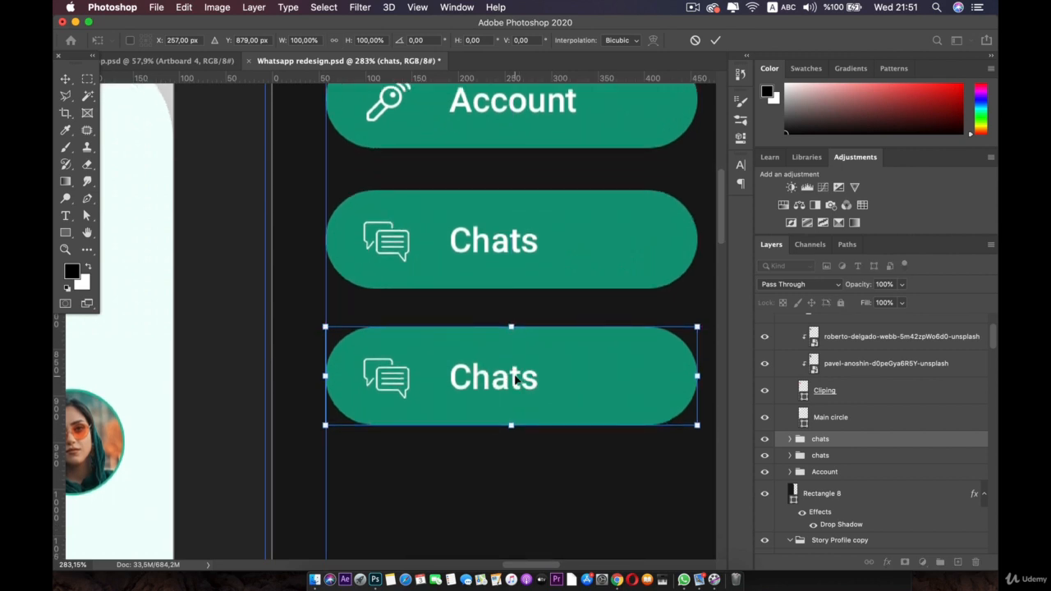
{"action": "left_click", "coordinate": [509, 378]}
{"action": "left_click", "coordinate": [494, 395]}
Step: Change the third button's label from Chats to Notification, then open the Icons folder in Finder
{"action": "left_click", "coordinate": [474, 444]}
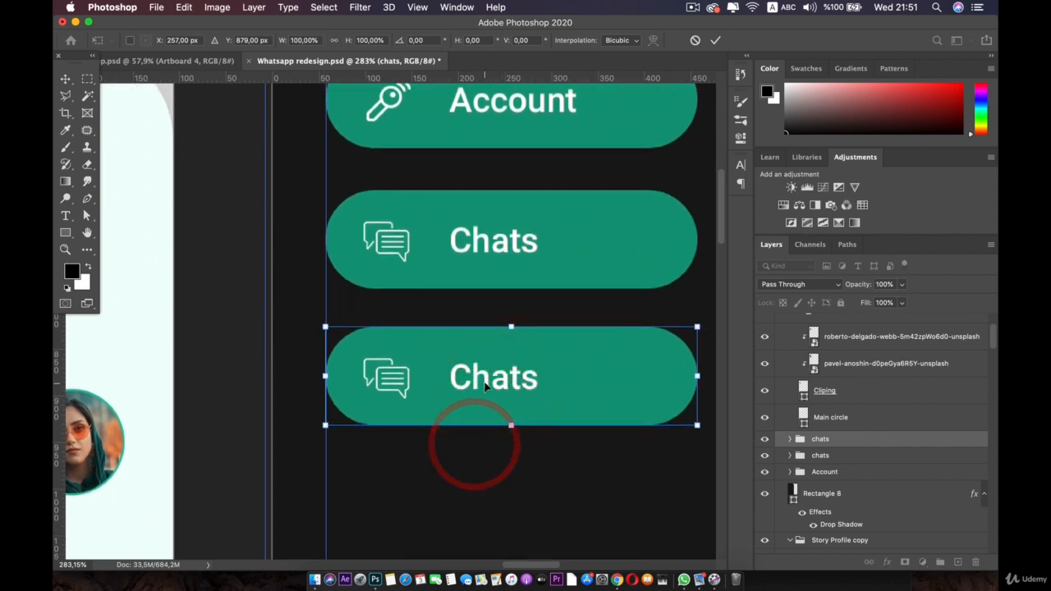
{"action": "double_click", "coordinate": [486, 383]}
{"action": "left_click", "coordinate": [485, 382]}
{"action": "double_click", "coordinate": [486, 381]}
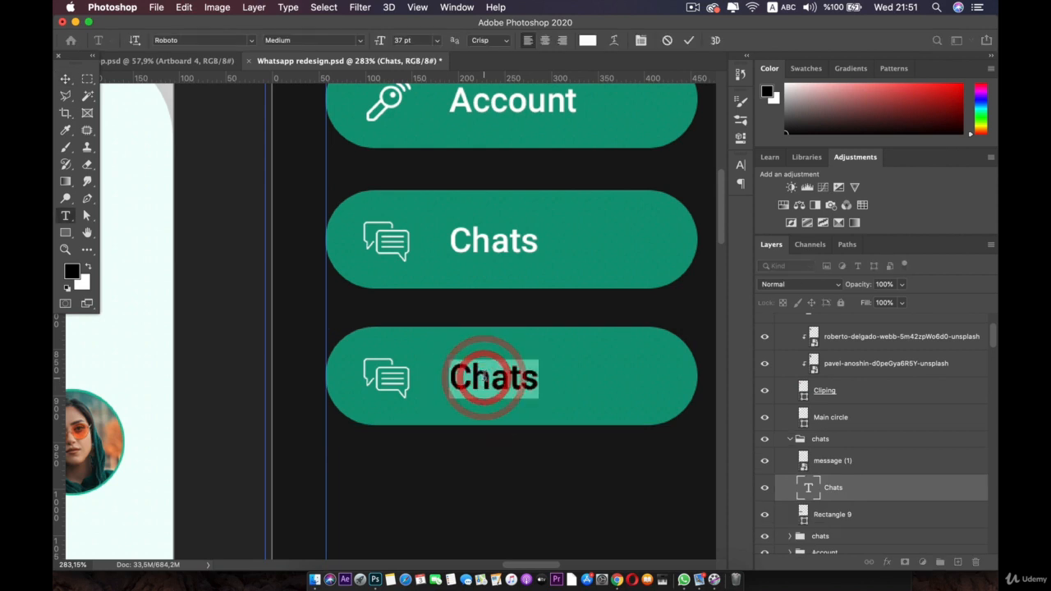
{"action": "left_click", "coordinate": [204, 60]}
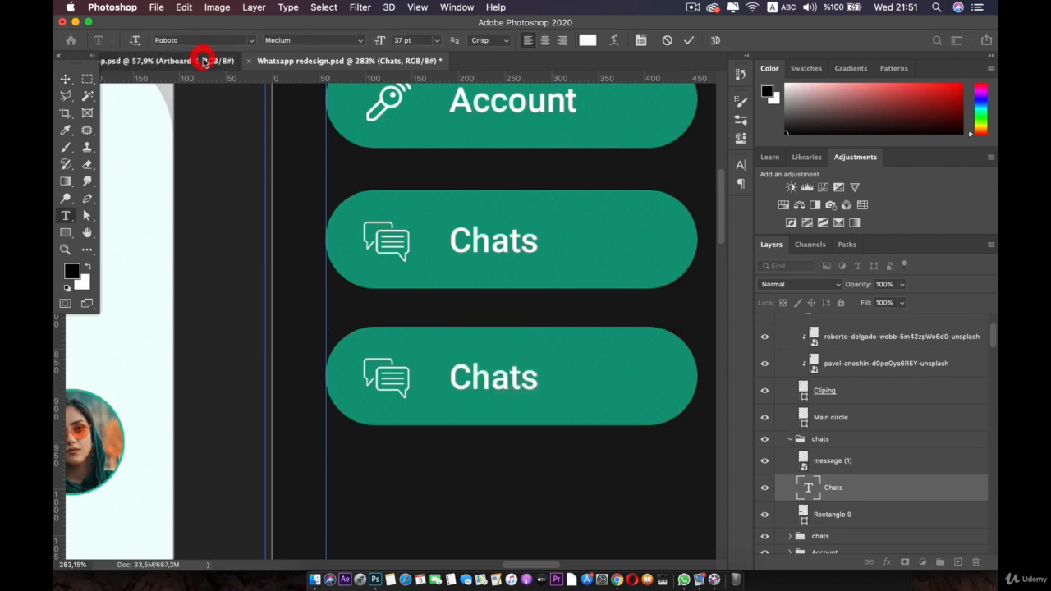
{"action": "left_click", "coordinate": [386, 63]}
{"action": "double_click", "coordinate": [494, 379]}
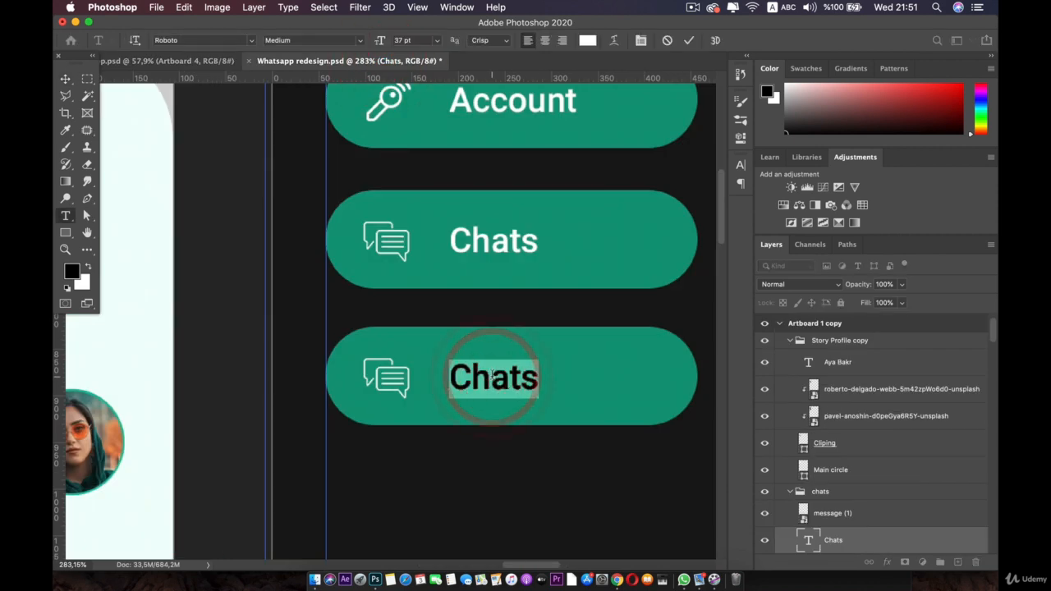
{"action": "type", "text": "notif"}
{"action": "key", "text": "BackSpace"}
{"action": "key", "text": "BackSpace"}
{"action": "key", "text": "BackSpace"}
{"action": "key", "text": "BackSpace"}
{"action": "key", "text": "BackSpace"}
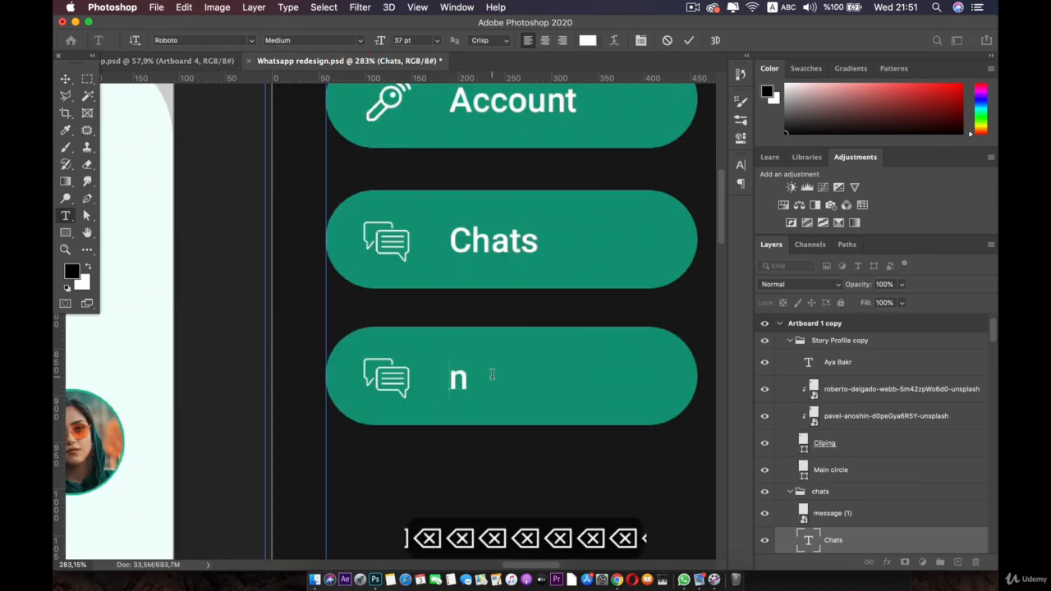
{"action": "type", "text": "Notificaty"}
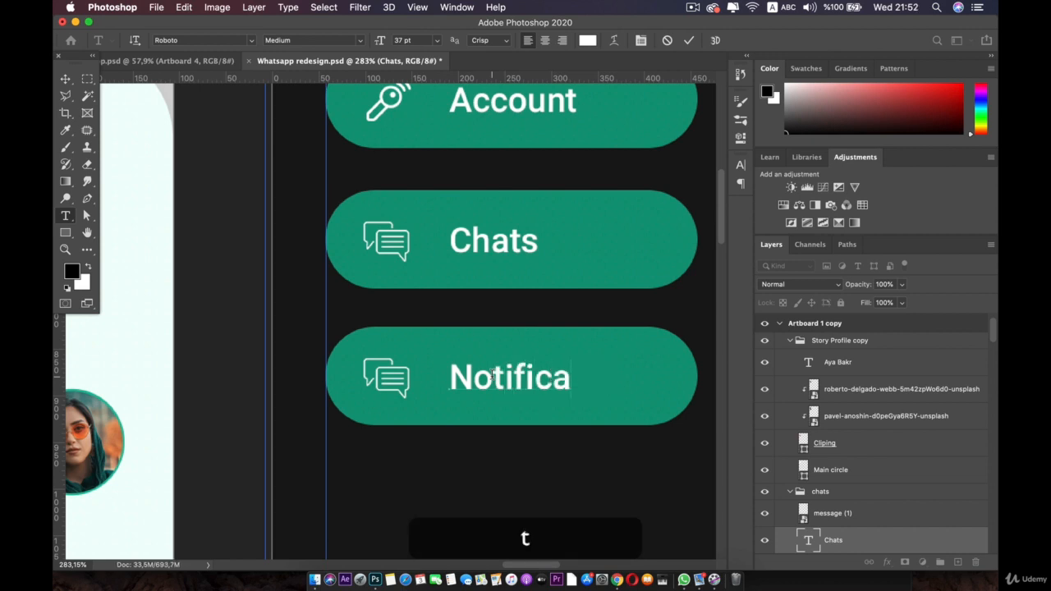
{"action": "left_click", "coordinate": [67, 81]}
{"action": "left_click", "coordinate": [310, 565]}
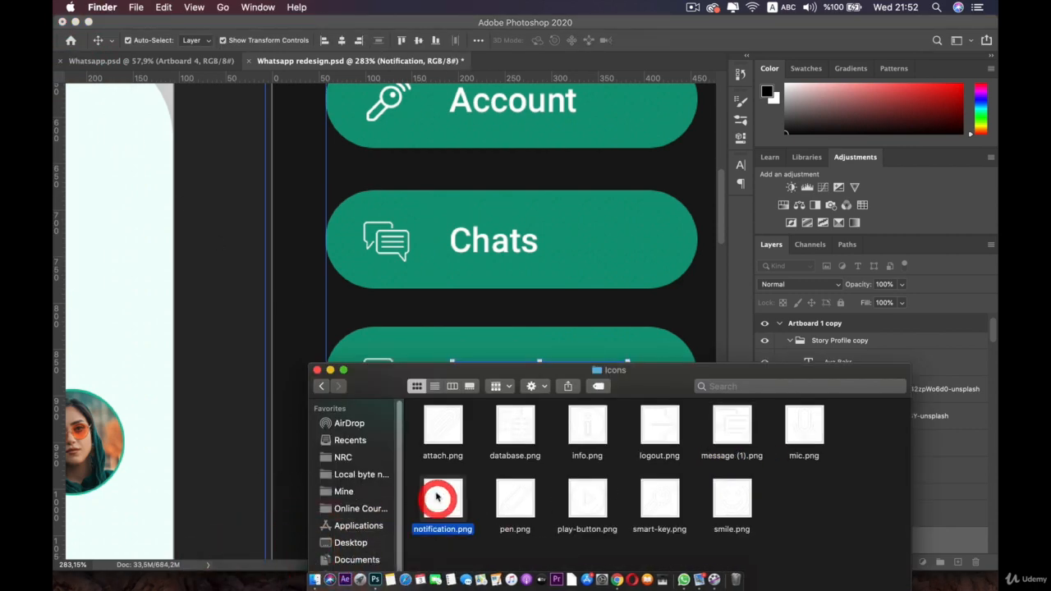
Step: Place notification.png and scale it down to a small bell icon on the Notification button
{"action": "left_click_drag", "start_coordinate": [437, 498], "coordinate": [409, 347]}
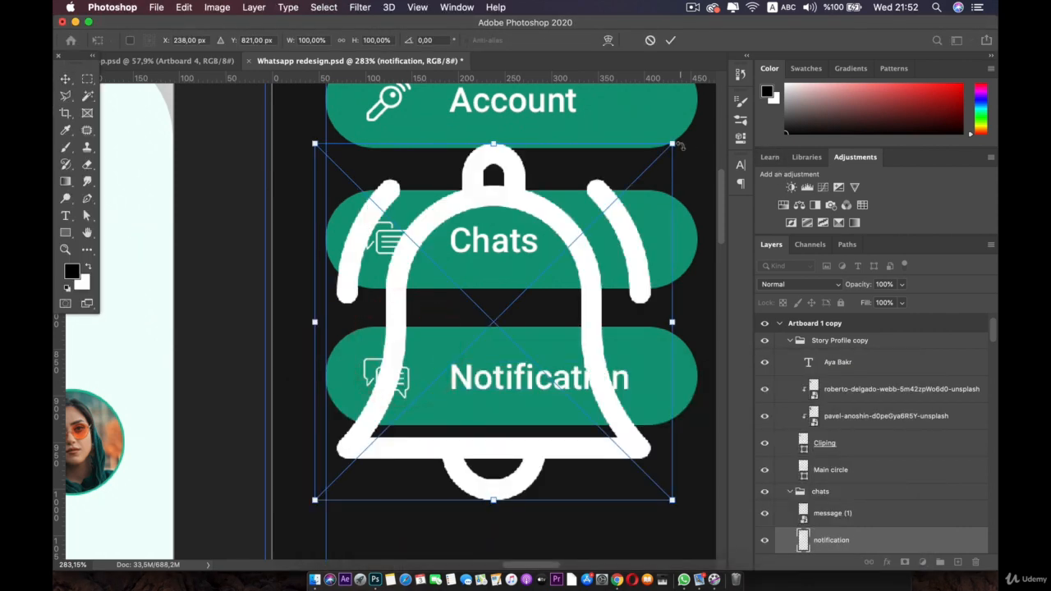
{"action": "left_click_drag", "start_coordinate": [674, 146], "coordinate": [386, 383]}
{"action": "scroll", "coordinate": [344, 483], "scroll_direction": "up", "scroll_amount": 3}
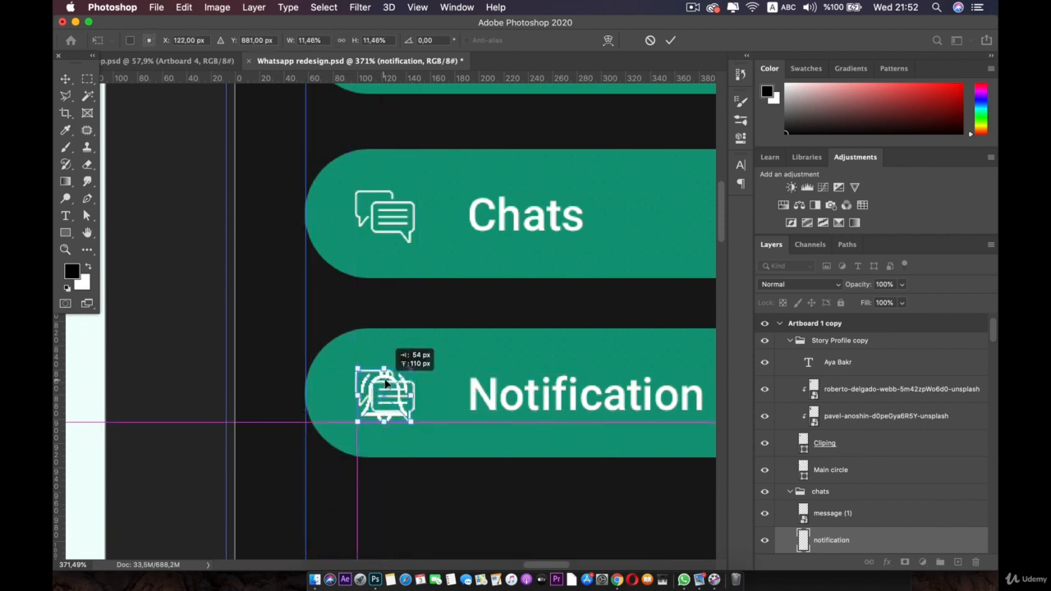
{"action": "key", "text": "Return"}
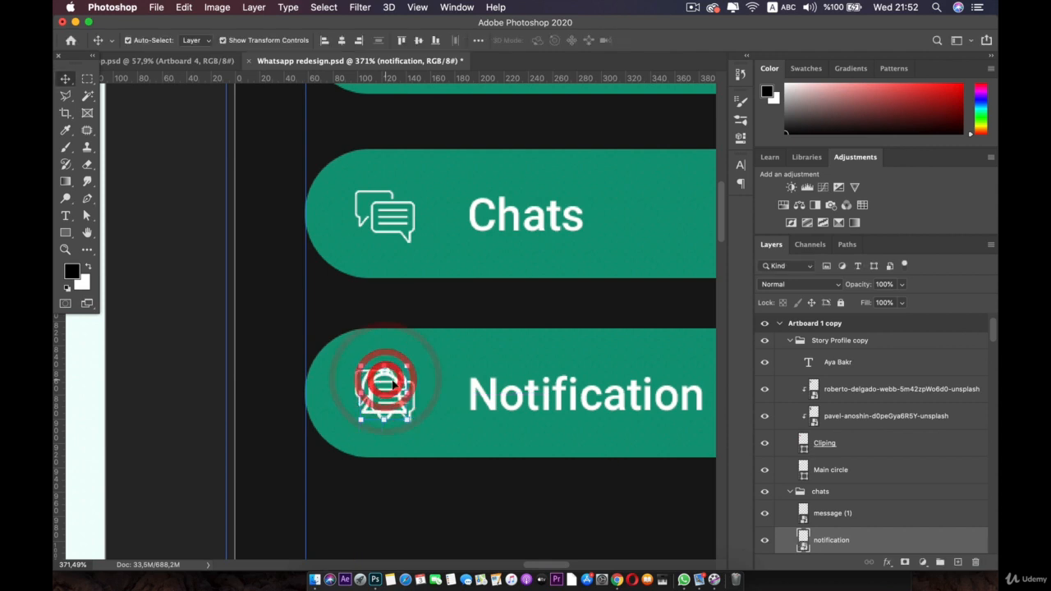
Step: Delete the old speech-bubble chat icon from the Notification button
{"action": "left_click", "coordinate": [832, 514]}
{"action": "key", "text": "BackSpace"}
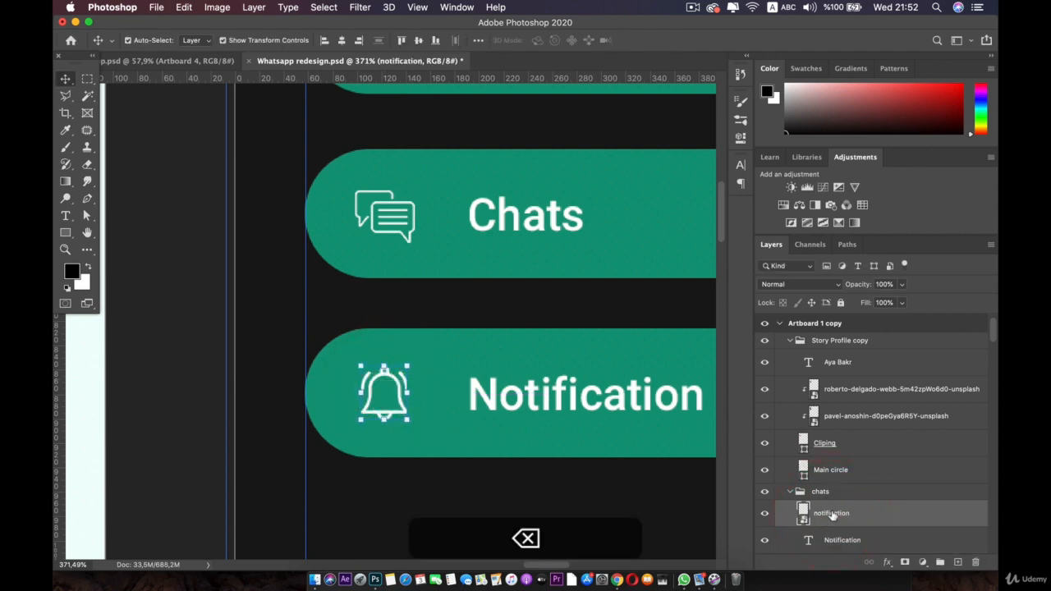
{"action": "scroll", "coordinate": [575, 411], "scroll_direction": "down", "scroll_amount": 5}
{"action": "left_click_drag", "start_coordinate": [493, 327], "coordinate": [449, 286]}
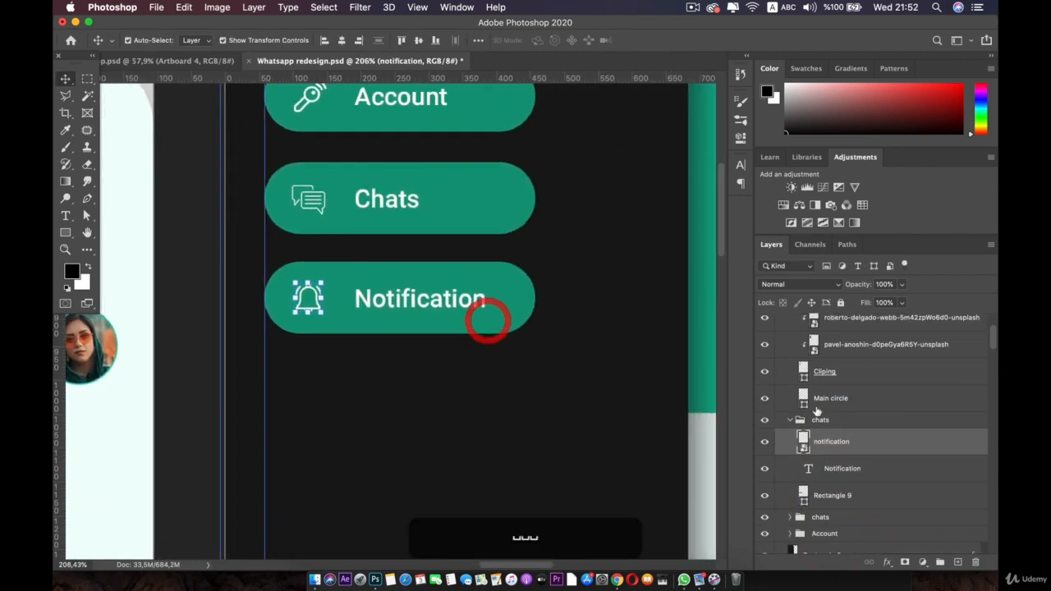
Step: Rename the Notification button's group to 'Notifi'
{"action": "double_click", "coordinate": [822, 420]}
{"action": "type", "text": "Notifi"}
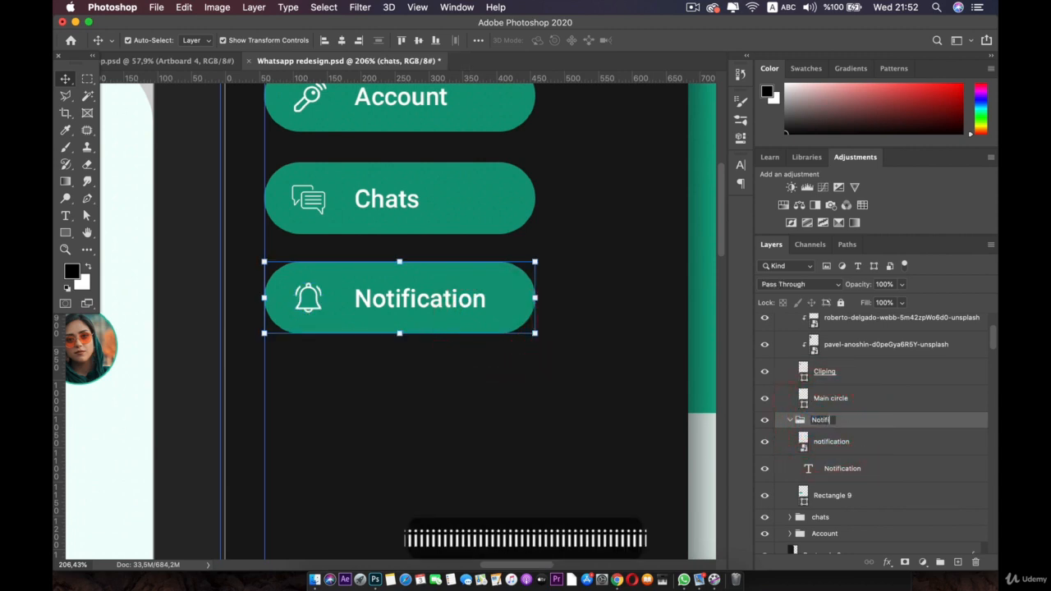
{"action": "key", "text": "Return"}
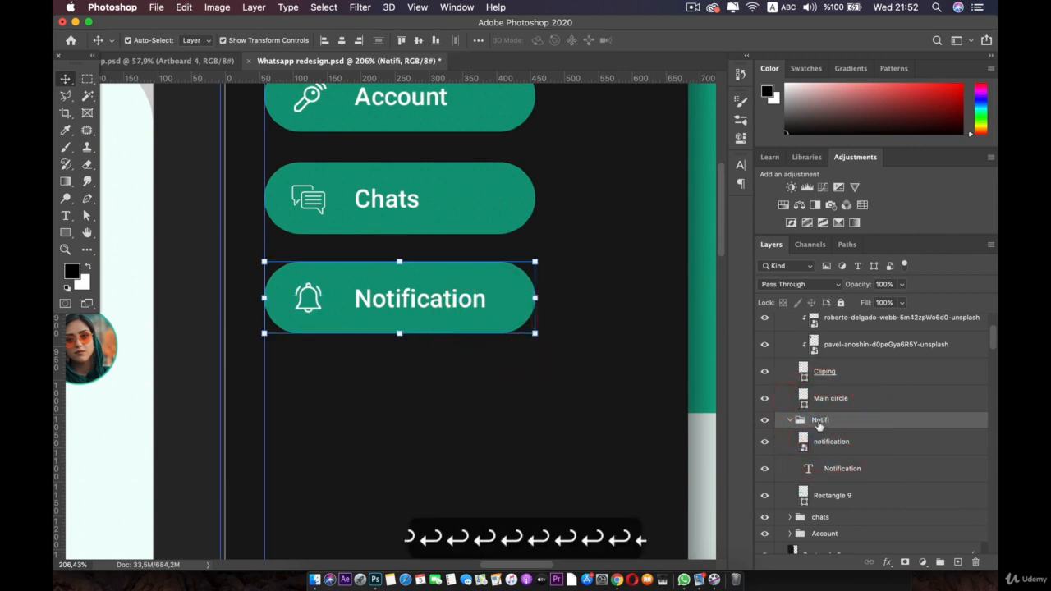
{"action": "left_click", "coordinate": [790, 420]}
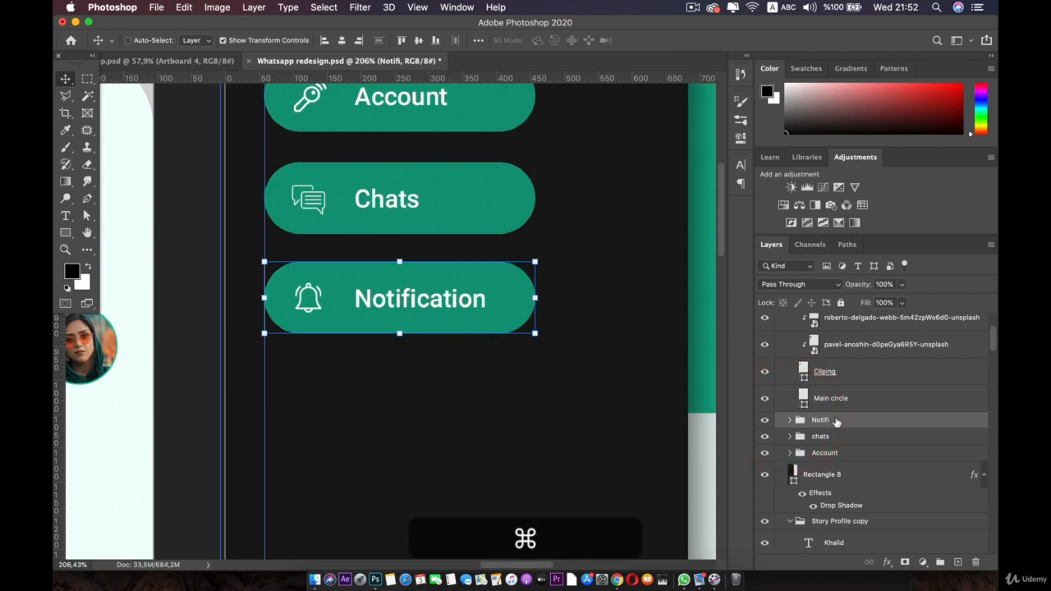
Step: Duplicate the Notifi group and move the copy below the Notification button
{"action": "key", "text": "super+j"}
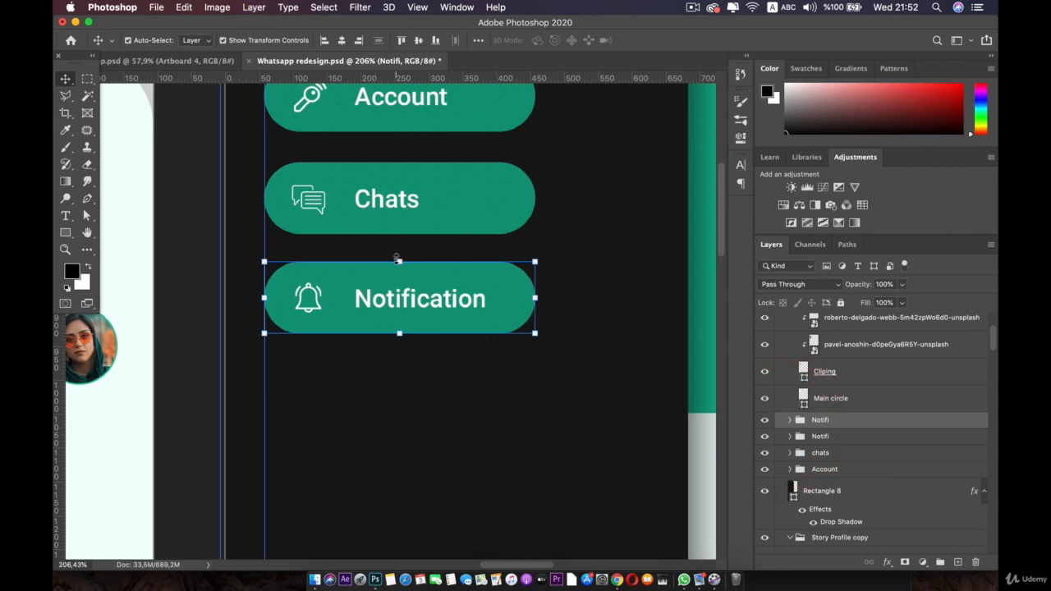
{"action": "left_click_drag", "start_coordinate": [397, 261], "coordinate": [399, 372]}
{"action": "scroll", "coordinate": [373, 386], "scroll_direction": "down", "scroll_amount": 1}
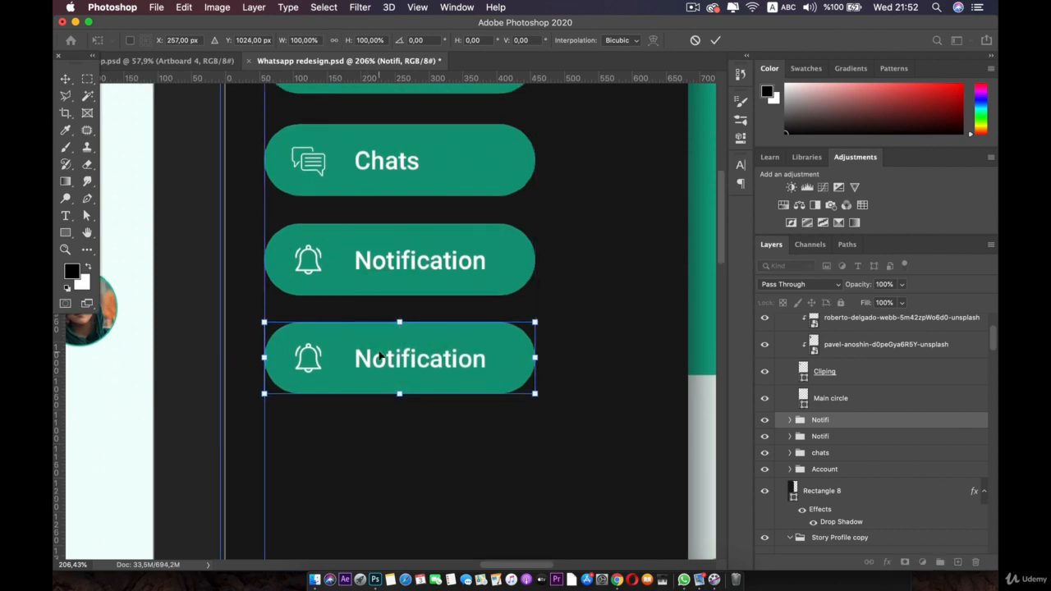
{"action": "scroll", "coordinate": [380, 358], "scroll_direction": "up", "scroll_amount": 1}
{"action": "scroll", "coordinate": [356, 400], "scroll_direction": "down", "scroll_amount": 3}
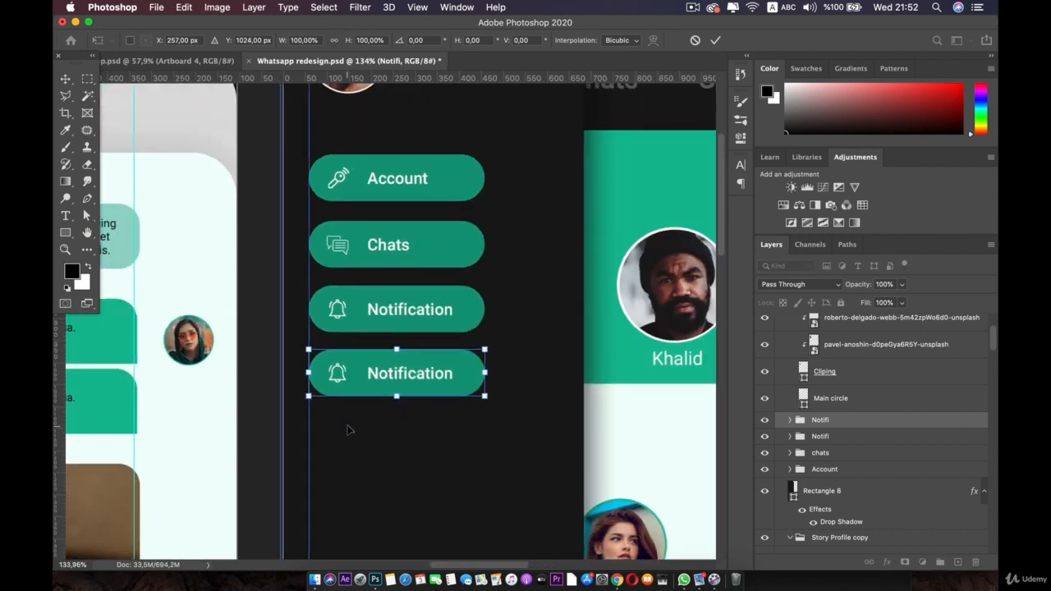
{"action": "scroll", "coordinate": [347, 430], "scroll_direction": "up", "scroll_amount": 3}
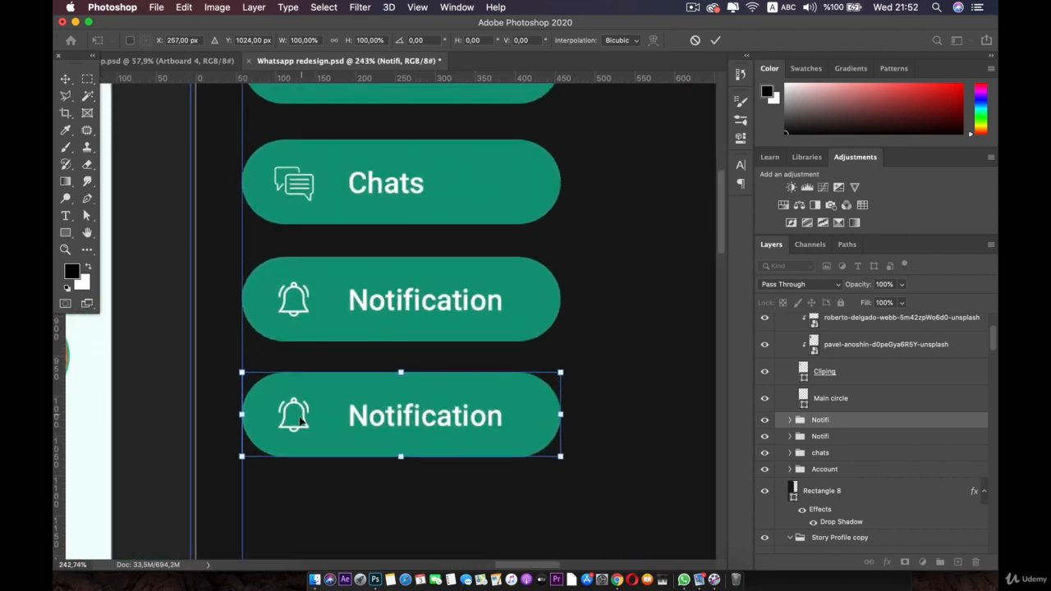
Step: Relabel the fourth button 'Data & Storage', then open the Icons folder in Finder
{"action": "double_click", "coordinate": [412, 420]}
{"action": "left_click", "coordinate": [423, 483]}
{"action": "double_click", "coordinate": [405, 418]}
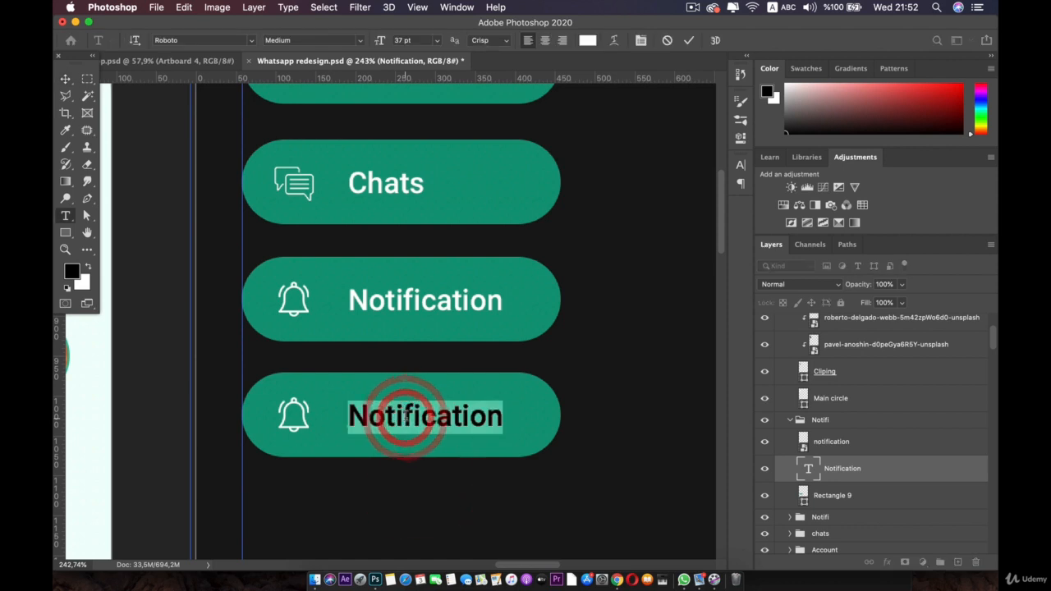
{"action": "type", "text": "Data "}
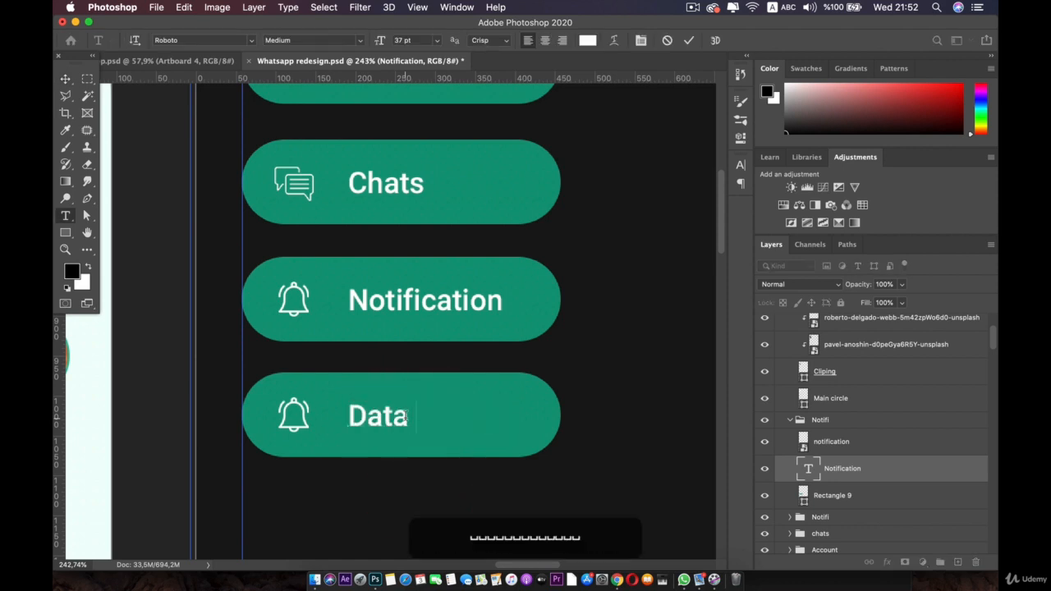
{"action": "type", "text": "& St"}
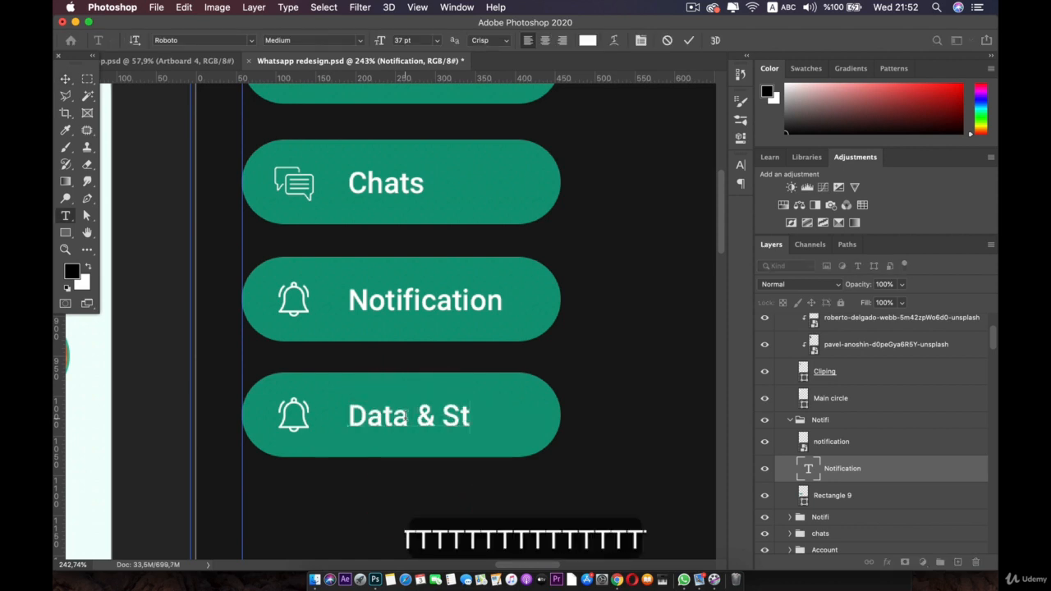
{"action": "type", "text": "orage"}
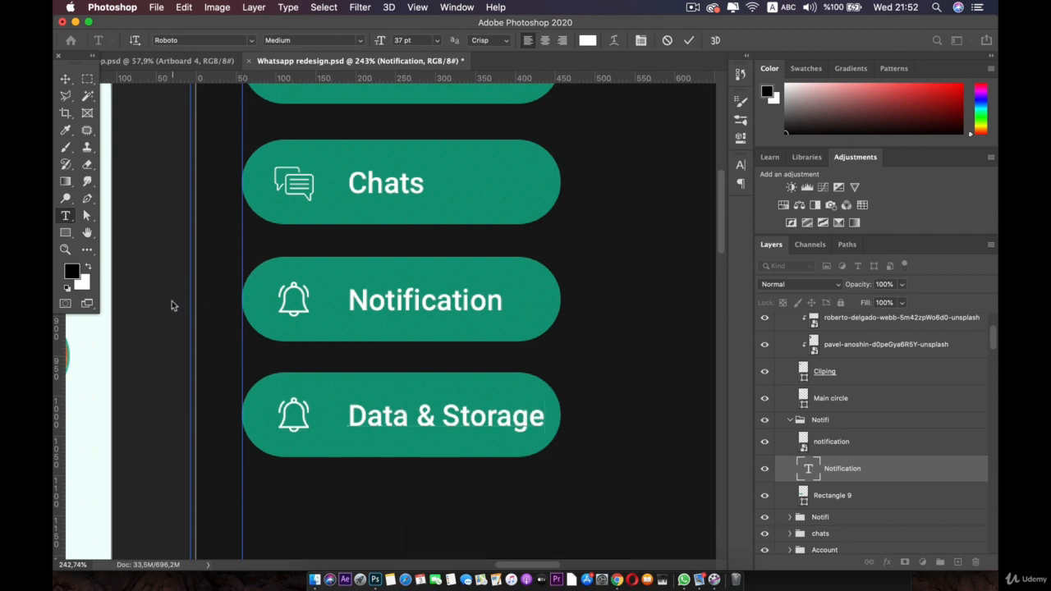
{"action": "left_click", "coordinate": [65, 79]}
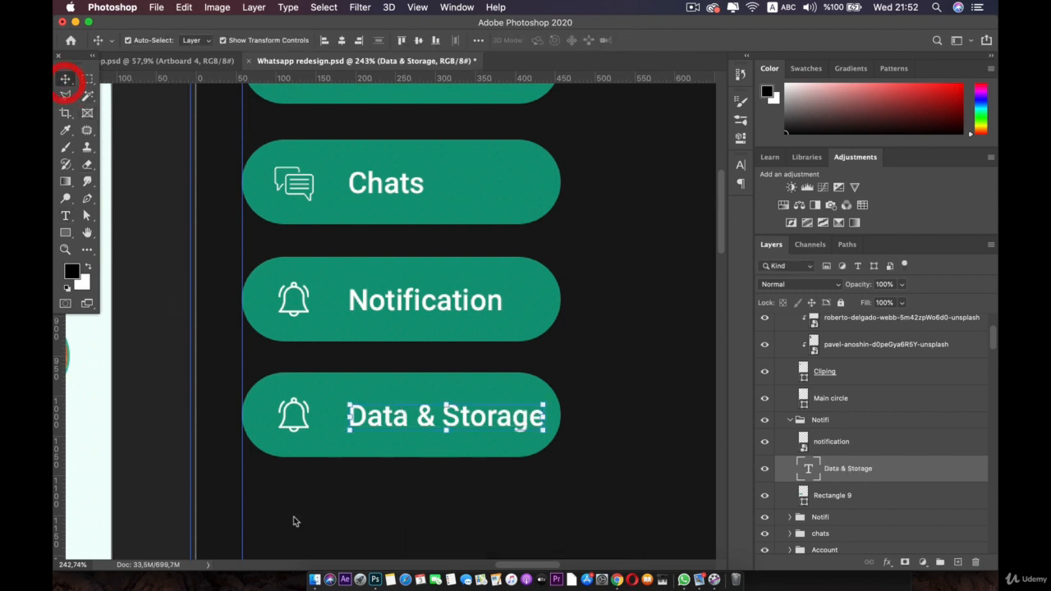
{"action": "left_click", "coordinate": [315, 580]}
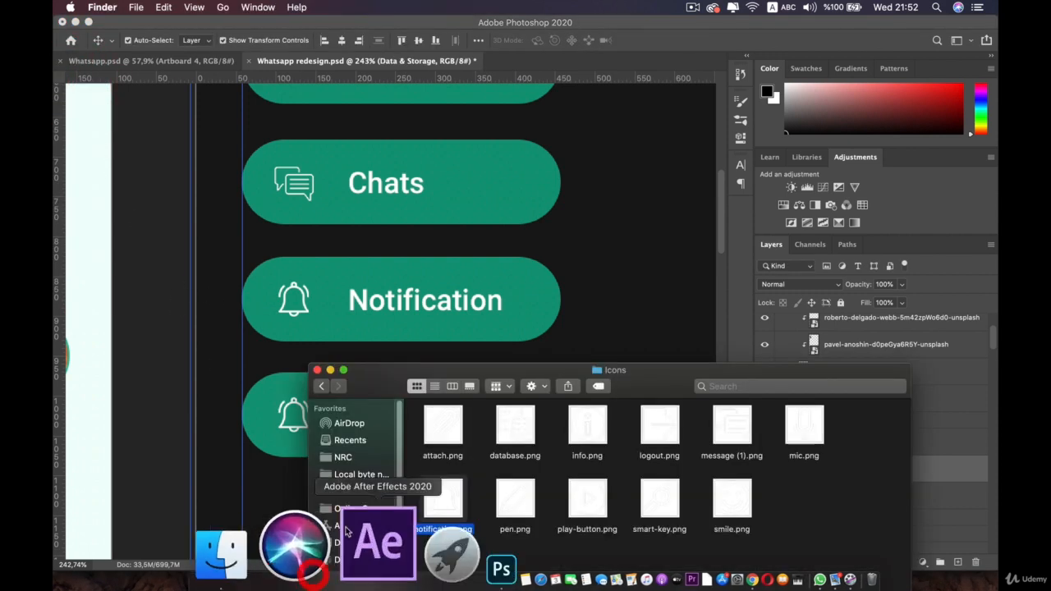
Step: Place the database icon from Finder and scale it to about 85 px
{"action": "left_click", "coordinate": [522, 426]}
{"action": "left_click_drag", "start_coordinate": [508, 436], "coordinate": [297, 419]}
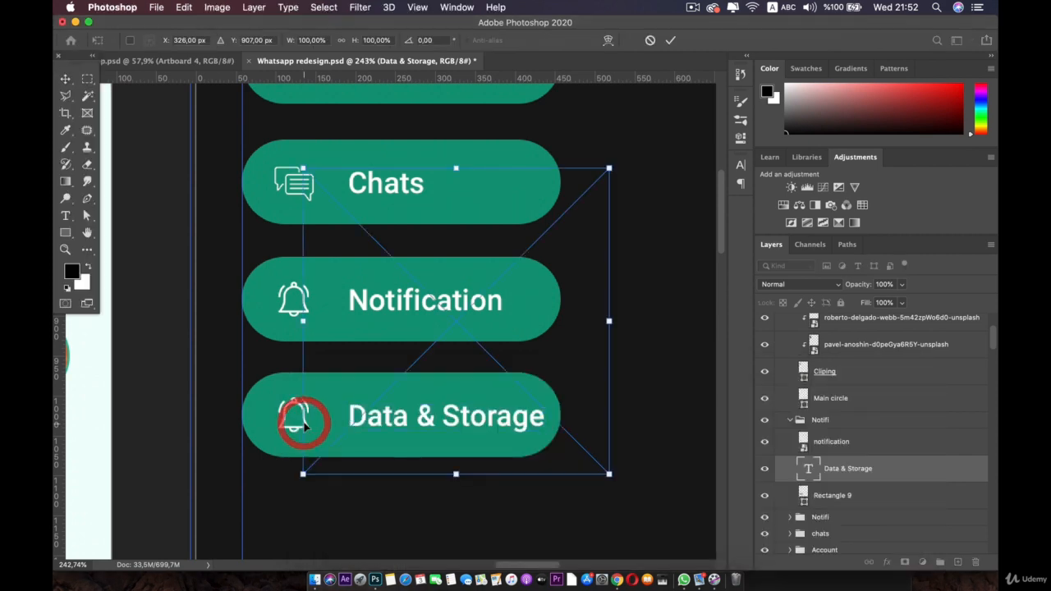
{"action": "left_click_drag", "start_coordinate": [608, 169], "coordinate": [482, 367]}
{"action": "scroll", "coordinate": [357, 438], "scroll_direction": "up", "scroll_amount": 3}
{"action": "scroll", "coordinate": [434, 436], "scroll_direction": "up", "scroll_amount": 1}
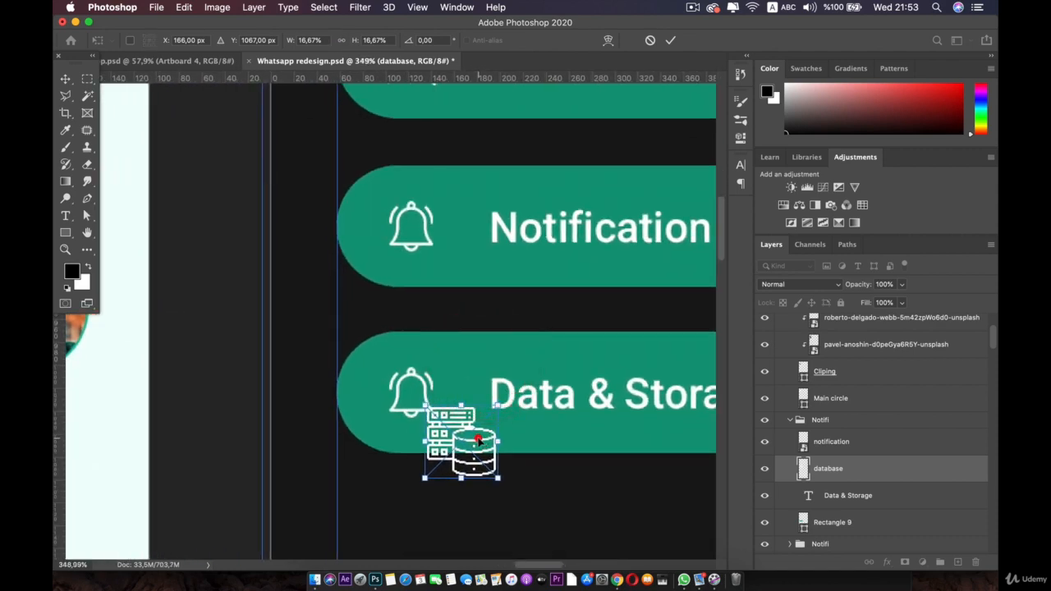
{"action": "double_click", "coordinate": [478, 438]}
Step: Move the database icon onto the Data & Storage button, in the bell's spot
{"action": "left_click", "coordinate": [409, 377], "text": "super"}
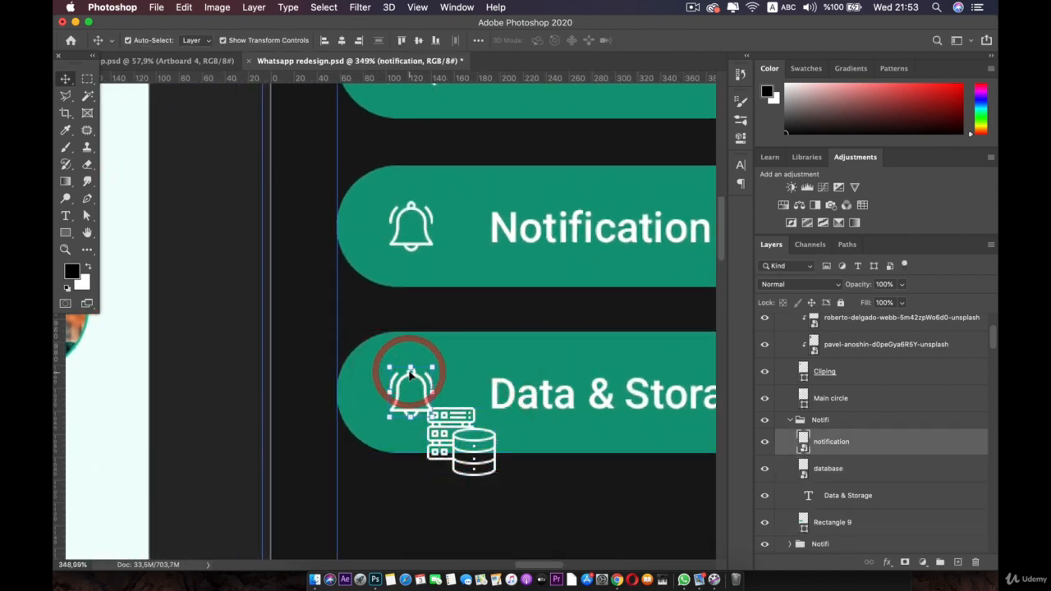
{"action": "key", "text": "BackSpace"}
{"action": "key", "text": "BackSpace"}
{"action": "key", "text": "BackSpace"}
{"action": "key", "text": "BackSpace"}
{"action": "key", "text": "BackSpace"}
{"action": "key", "text": "BackSpace"}
{"action": "key", "text": "BackSpace"}
{"action": "key", "text": "BackSpace"}
{"action": "key", "text": "super+z"}
{"action": "key", "text": "super+z"}
{"action": "key", "text": "super+z"}
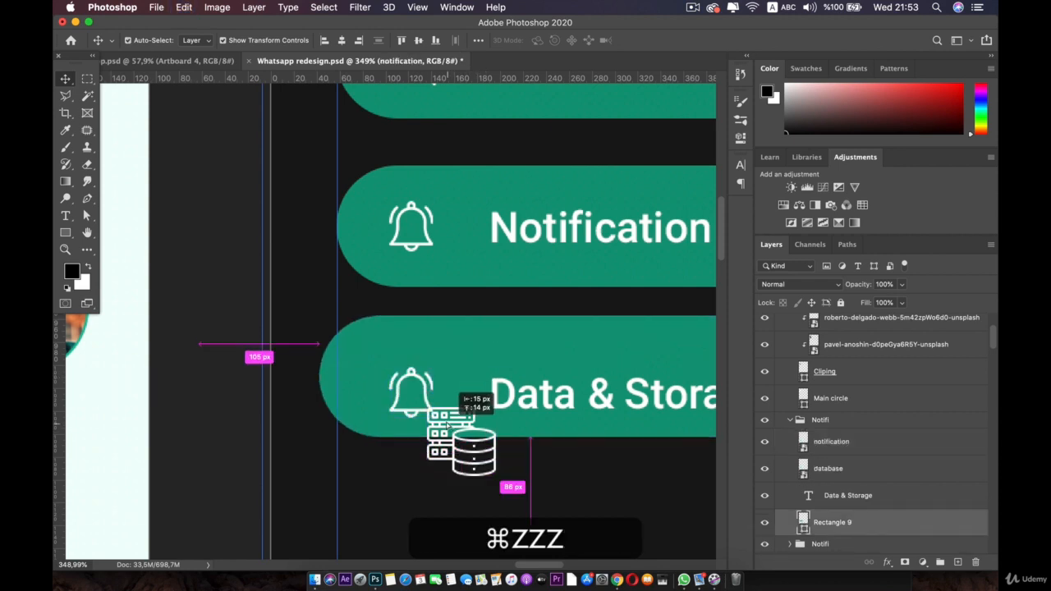
{"action": "key", "text": "super+z"}
{"action": "key", "text": "super+z"}
{"action": "key", "text": "super+z"}
{"action": "key", "text": "super+z"}
{"action": "key", "text": "super+z"}
{"action": "key", "text": "super+z"}
{"action": "key", "text": "super+z"}
{"action": "key", "text": "super+z"}
{"action": "key", "text": "super+z"}
{"action": "key", "text": "super+z"}
{"action": "key", "text": "super+z"}
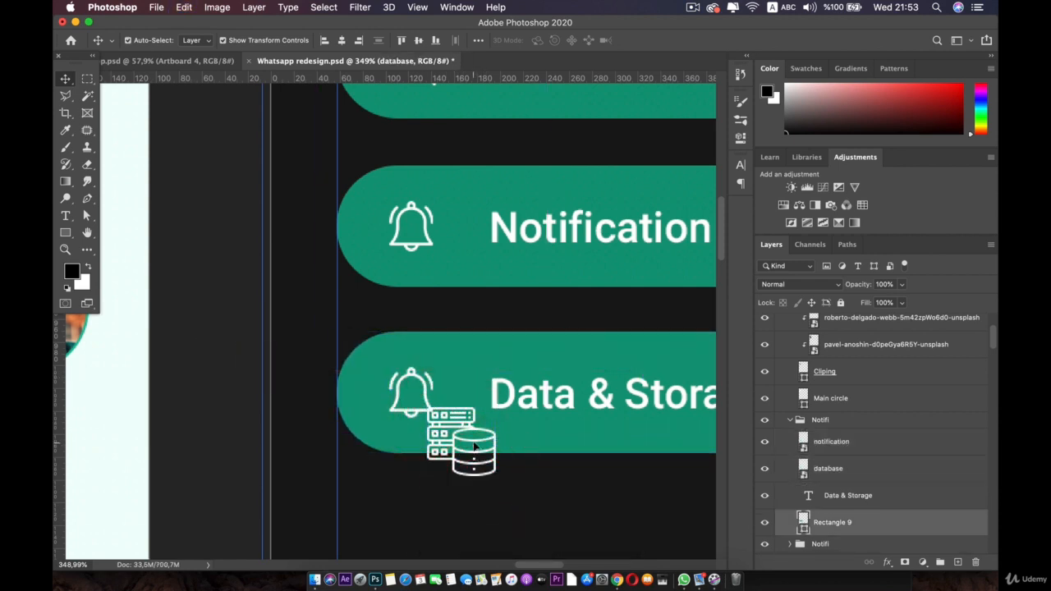
{"action": "left_click_drag", "start_coordinate": [480, 467], "coordinate": [441, 423]}
{"action": "left_click_drag", "start_coordinate": [405, 380], "coordinate": [416, 394]}
{"action": "double_click", "coordinate": [416, 392]}
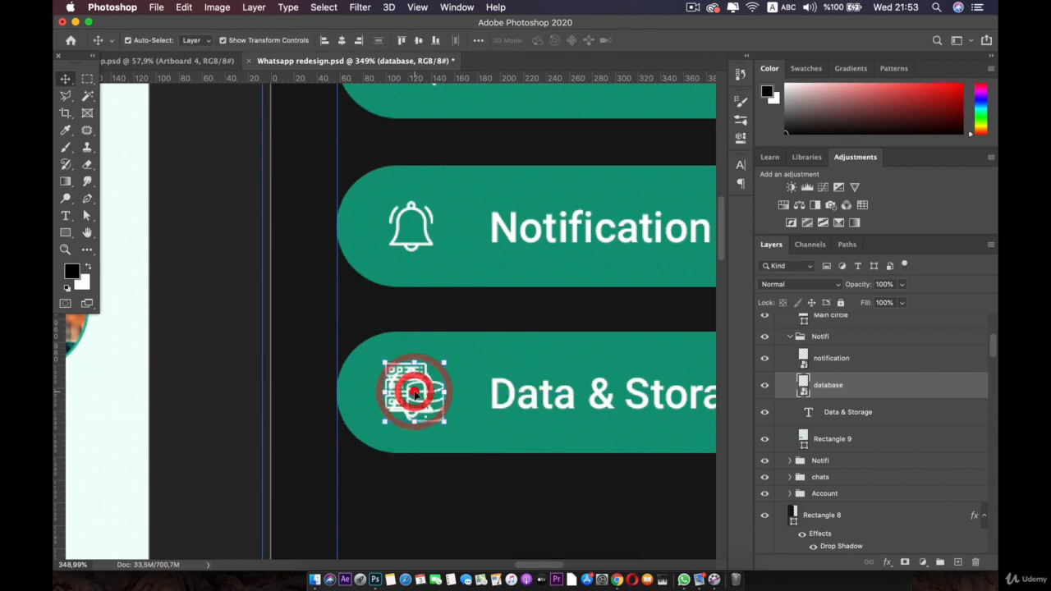
Step: Delete the leftover bell icon and nudge the database icon slightly down
{"action": "left_click", "coordinate": [400, 417]}
{"action": "left_click", "coordinate": [394, 408]}
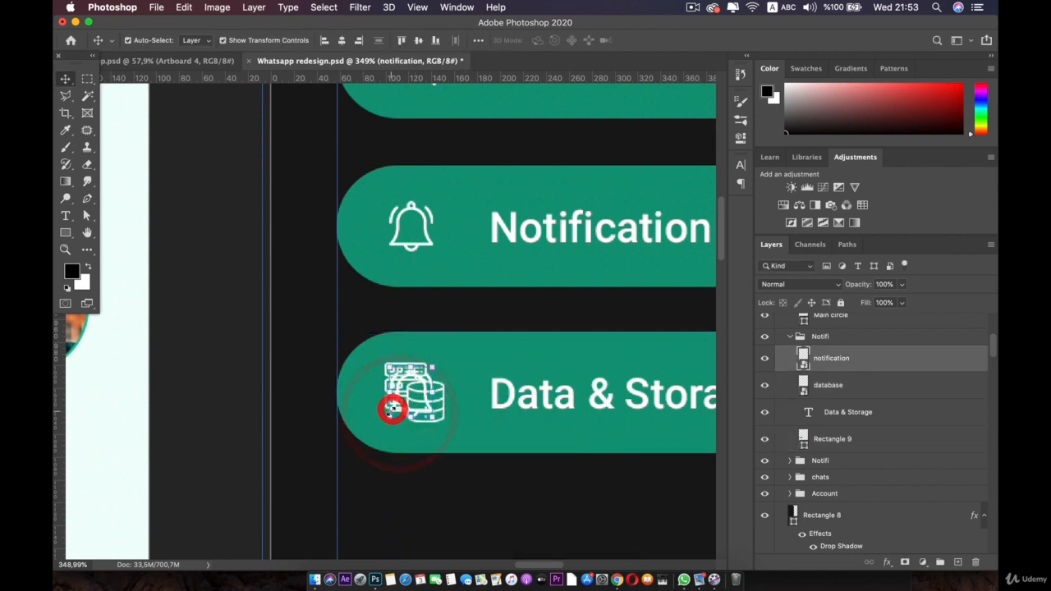
{"action": "key", "text": "BackSpace"}
{"action": "scroll", "coordinate": [401, 414], "scroll_direction": "down", "scroll_amount": 3}
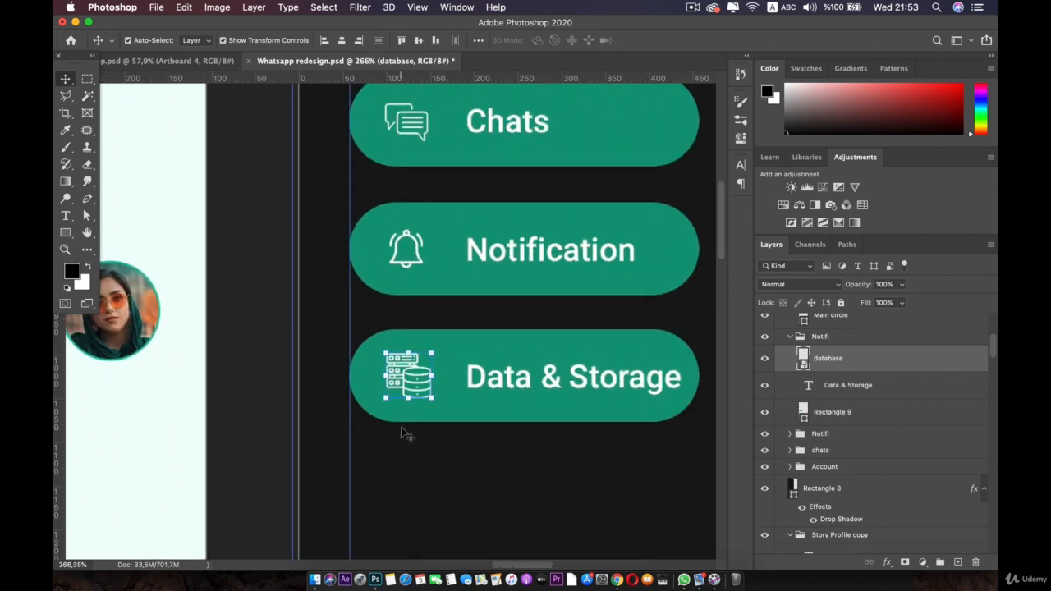
{"action": "key", "text": "Down"}
{"action": "key", "text": "Down"}
{"action": "key", "text": "Down"}
{"action": "key", "text": "Down"}
{"action": "key", "text": "Down"}
{"action": "key", "text": "Down"}
{"action": "key", "text": "Down"}
{"action": "key", "text": "Down"}
{"action": "key", "text": "Down"}
{"action": "key", "text": "Down"}
{"action": "key", "text": "Down"}
{"action": "key", "text": "Down"}
{"action": "key", "text": "Down"}
{"action": "key", "text": "space"}
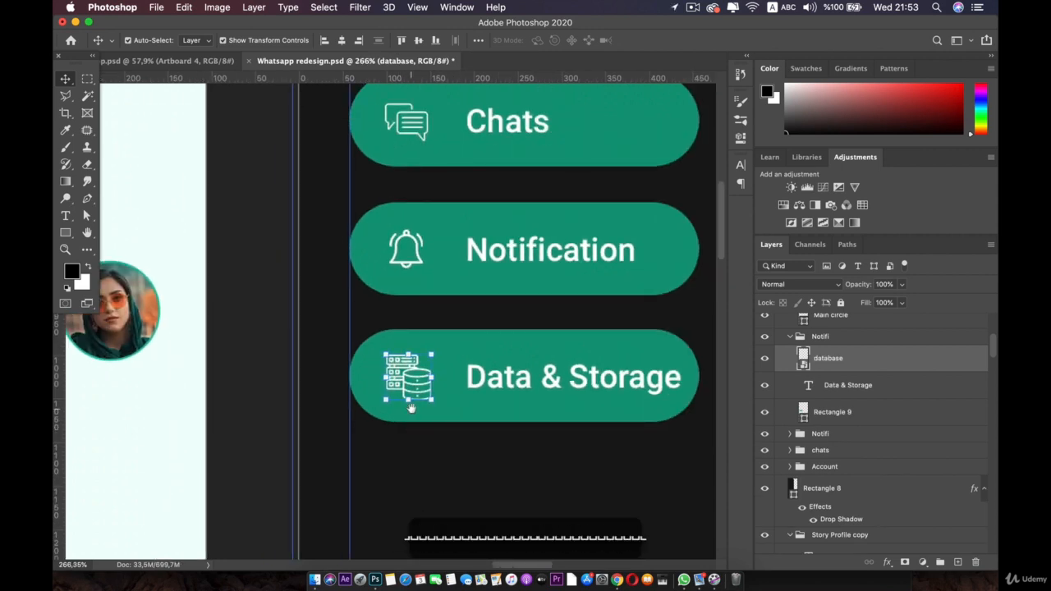
{"action": "left_click_drag", "start_coordinate": [468, 381], "coordinate": [388, 317]}
{"action": "left_click", "coordinate": [399, 408]}
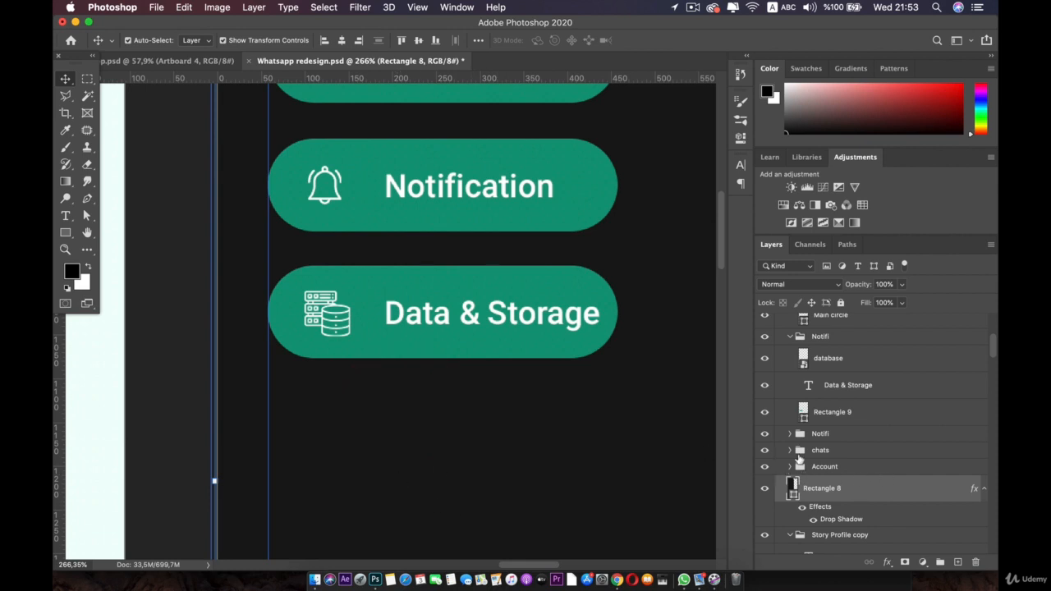
Step: Rename the fourth button's Notifi group to 'Data & storage' and duplicate it with Cmd+J
{"action": "left_click", "coordinate": [790, 467]}
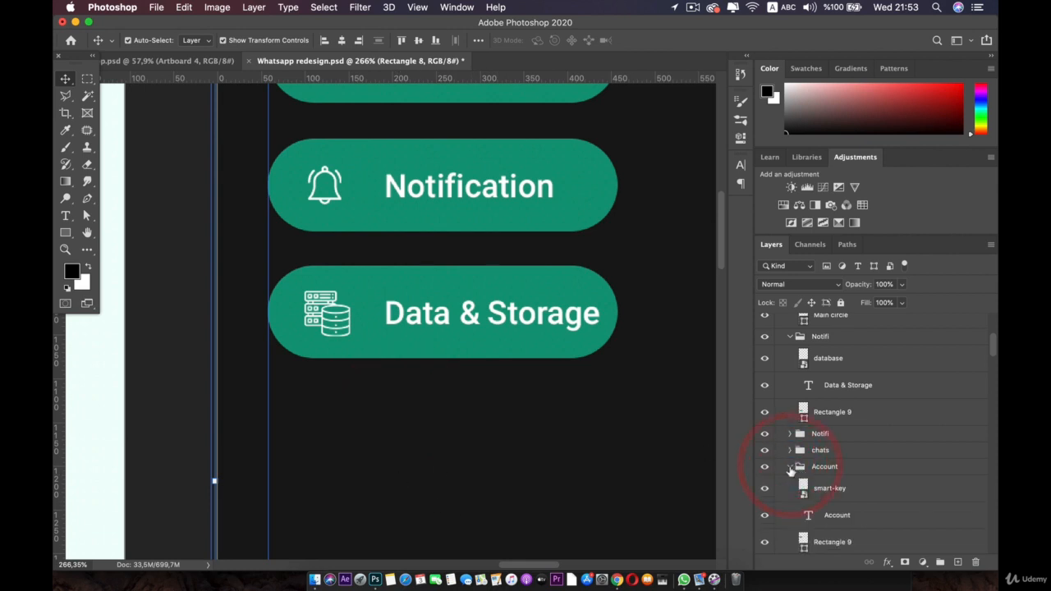
{"action": "left_click", "coordinate": [791, 467]}
{"action": "scroll", "coordinate": [789, 402], "scroll_direction": "up", "scroll_amount": 3}
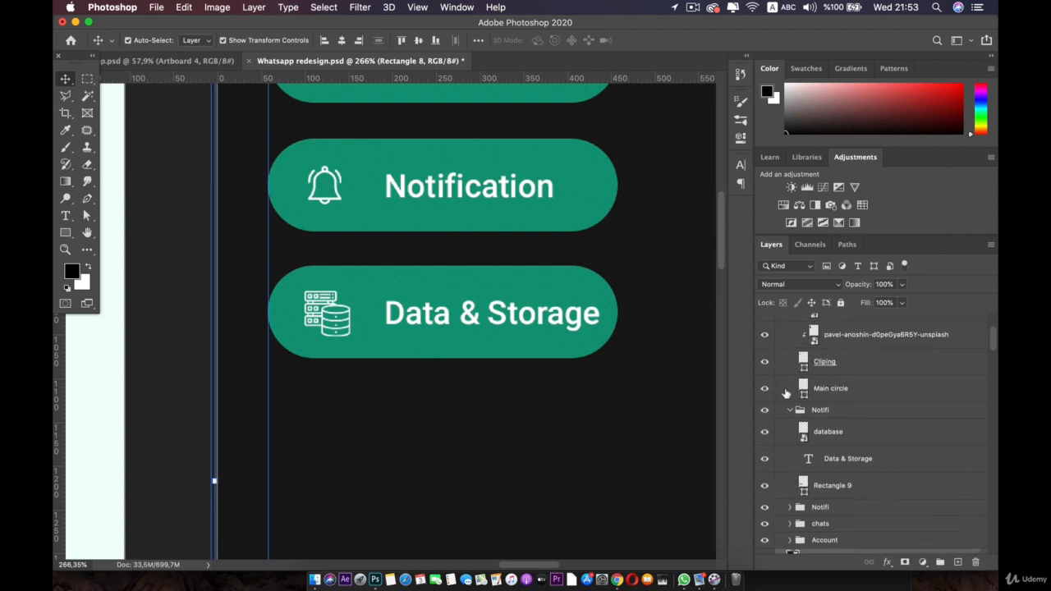
{"action": "left_click", "coordinate": [790, 410]}
{"action": "left_click", "coordinate": [819, 409]}
{"action": "double_click", "coordinate": [820, 410]}
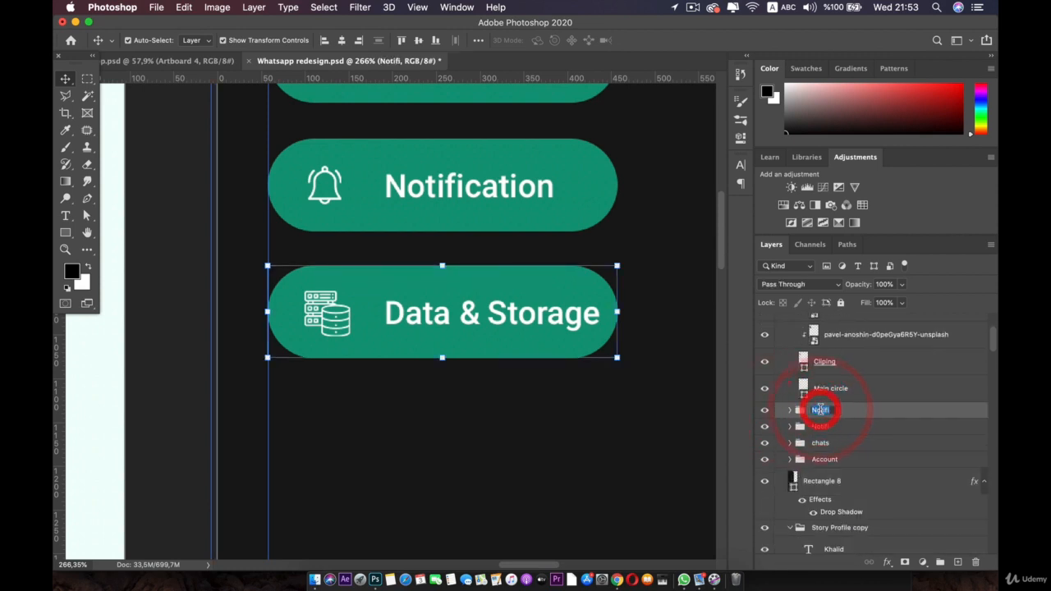
{"action": "type", "text": "Data"}
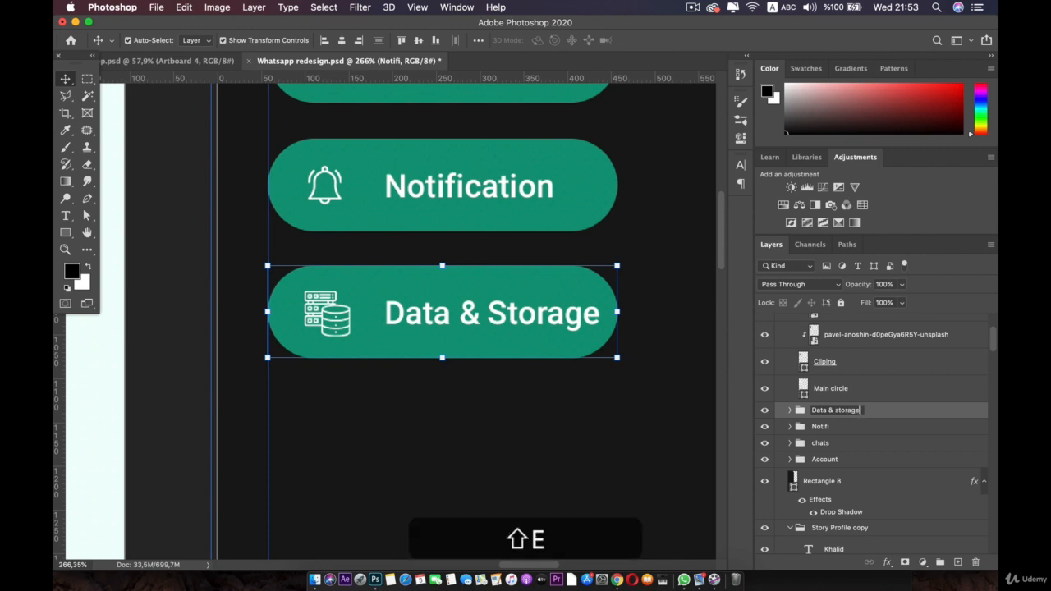
{"action": "type", "text": " & storage"}
{"action": "key", "text": "Return"}
{"action": "key", "text": "cmd+j"}
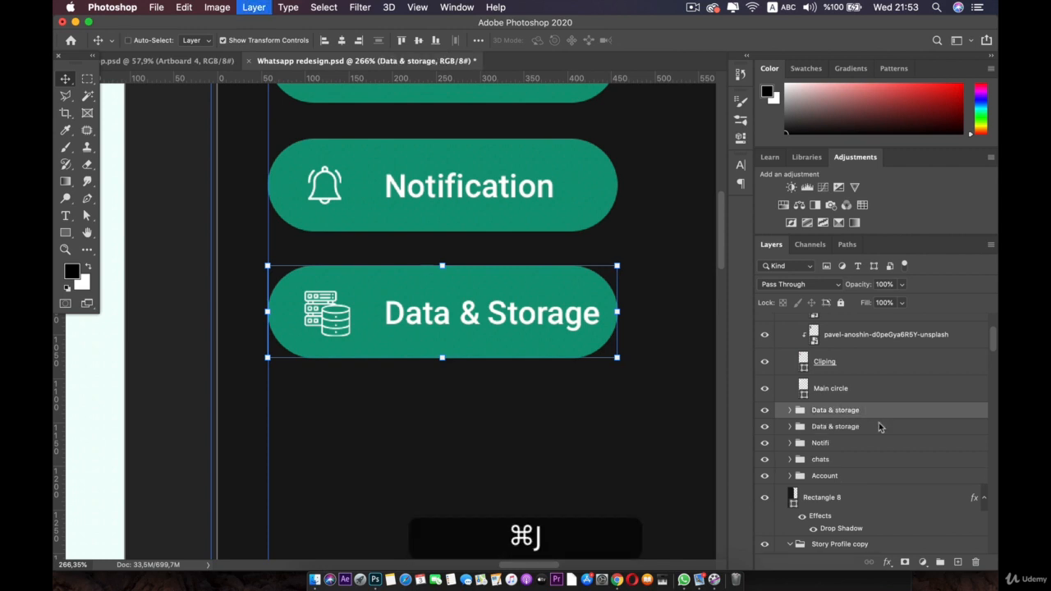
Step: Move the duplicate below Data & Storage, relabel it 'Help', and open the Icons folder
{"action": "left_click_drag", "start_coordinate": [446, 261], "coordinate": [460, 430]}
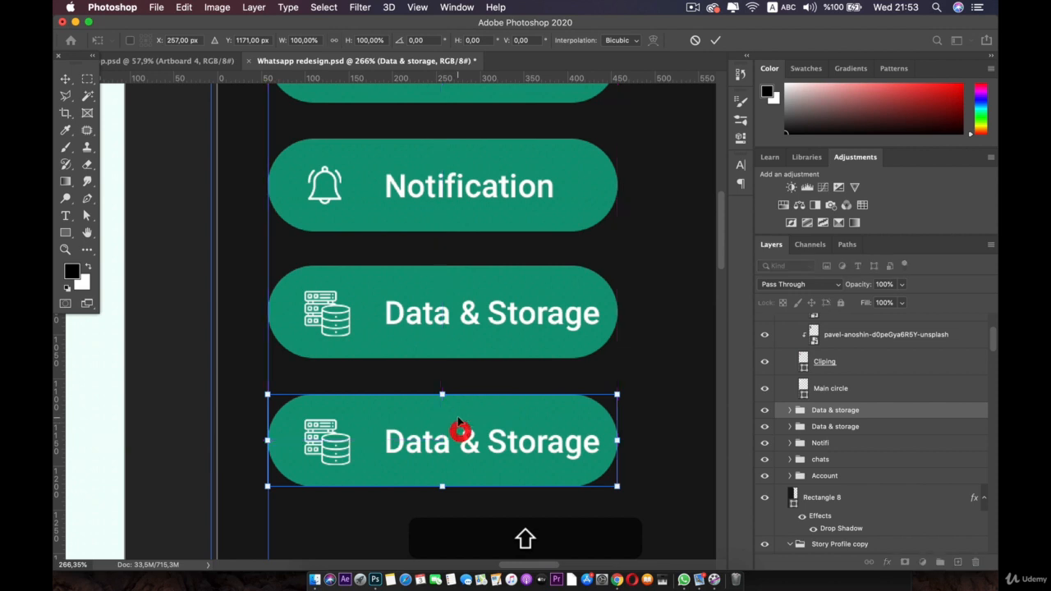
{"action": "left_click", "coordinate": [458, 532]}
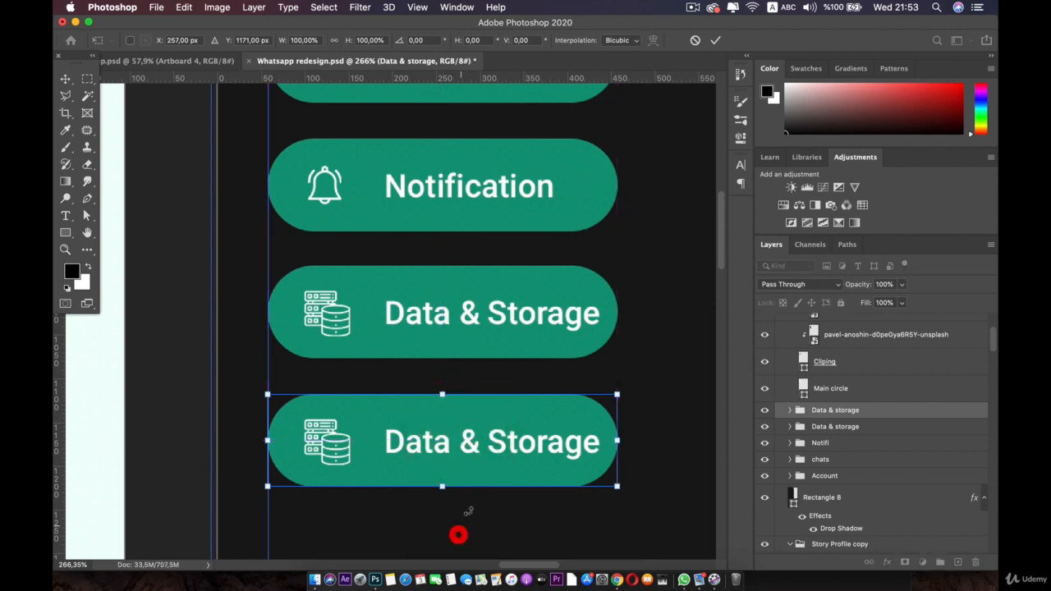
{"action": "left_click", "coordinate": [470, 443]}
{"action": "double_click", "coordinate": [474, 444]}
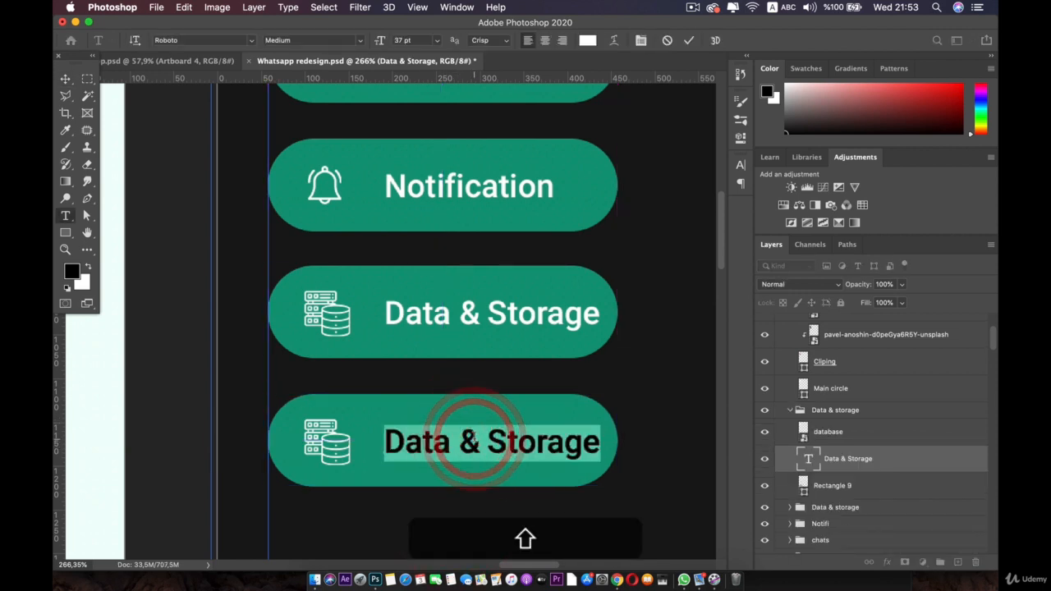
{"action": "type", "text": "Help"}
{"action": "left_click", "coordinate": [64, 78]}
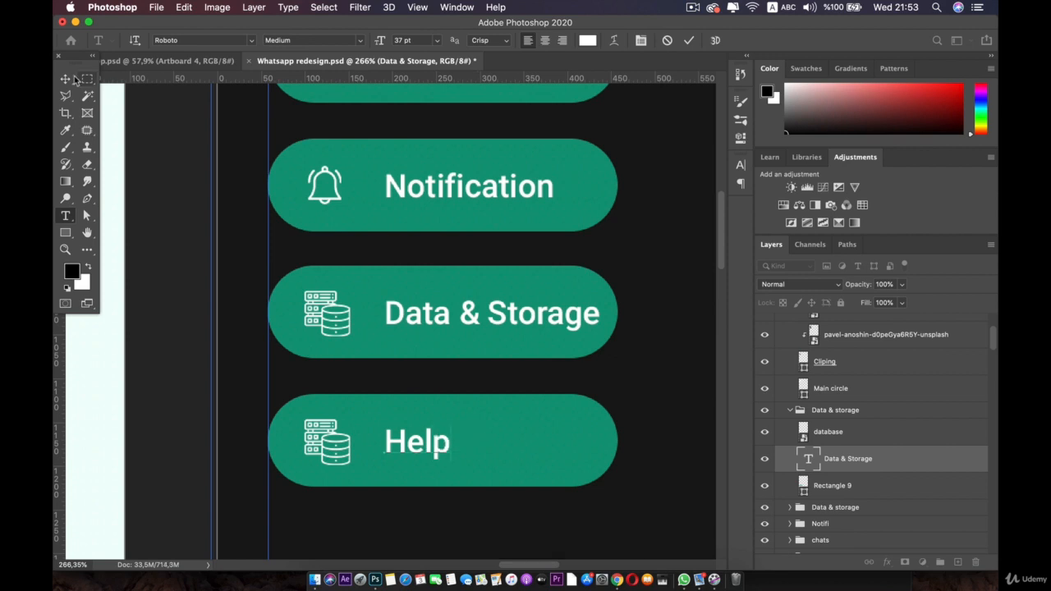
{"action": "left_click", "coordinate": [315, 580]}
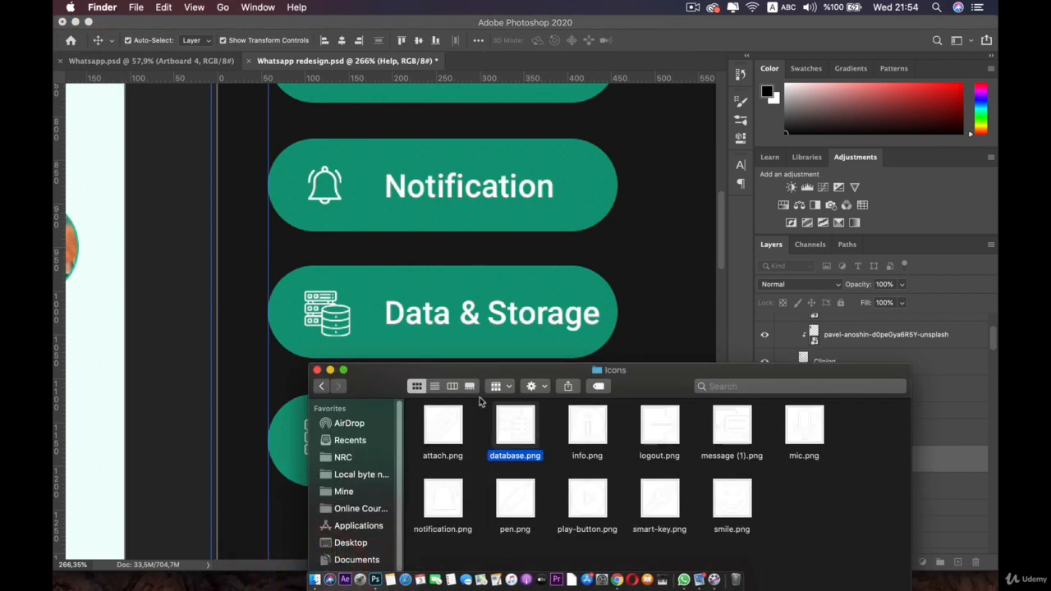
Step: Place info.png on the Help button, scaled down to icon size
{"action": "left_click_drag", "start_coordinate": [405, 374], "coordinate": [728, 182]}
{"action": "left_click_drag", "start_coordinate": [910, 236], "coordinate": [333, 452]}
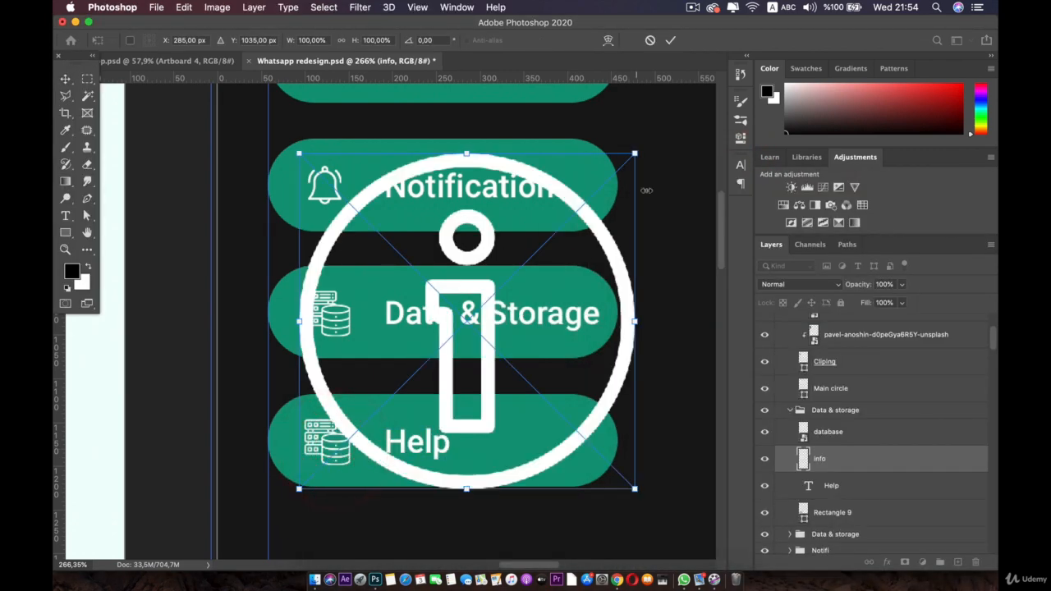
{"action": "left_click_drag", "start_coordinate": [639, 155], "coordinate": [326, 431]}
{"action": "scroll", "coordinate": [369, 475], "scroll_direction": "up", "scroll_amount": 1}
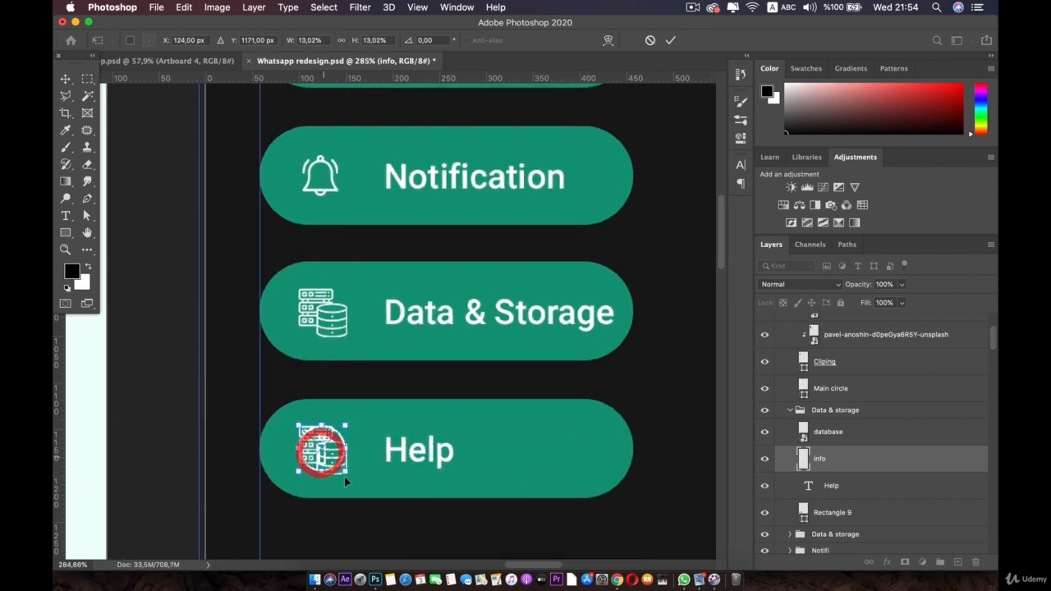
{"action": "left_click_drag", "start_coordinate": [346, 473], "coordinate": [348, 475]}
{"action": "double_click", "coordinate": [331, 459]}
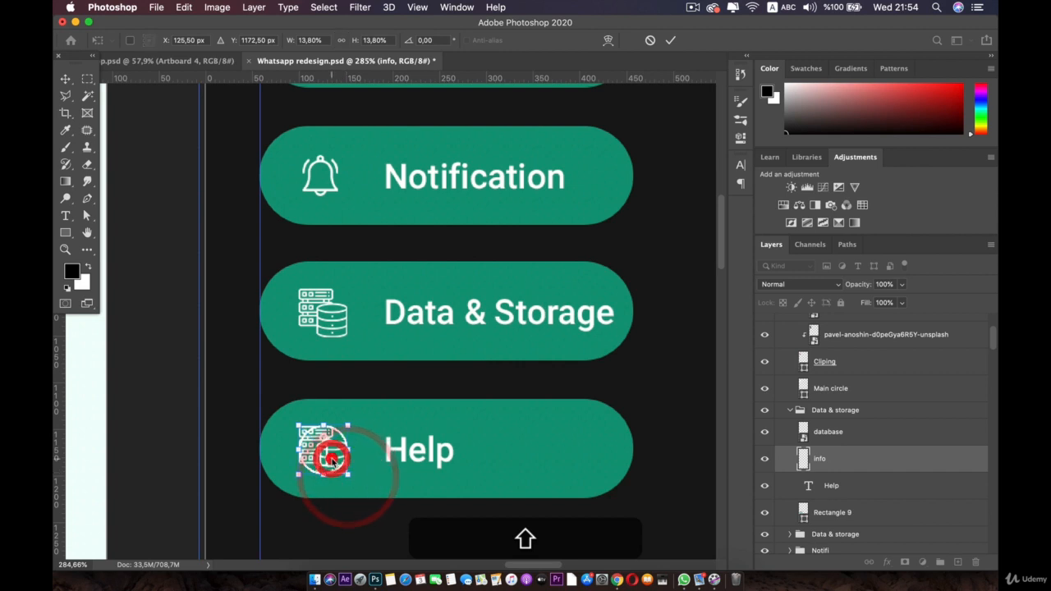
Step: Delete the old database icon and name the button's group 'Help'
{"action": "left_click", "coordinate": [838, 440]}
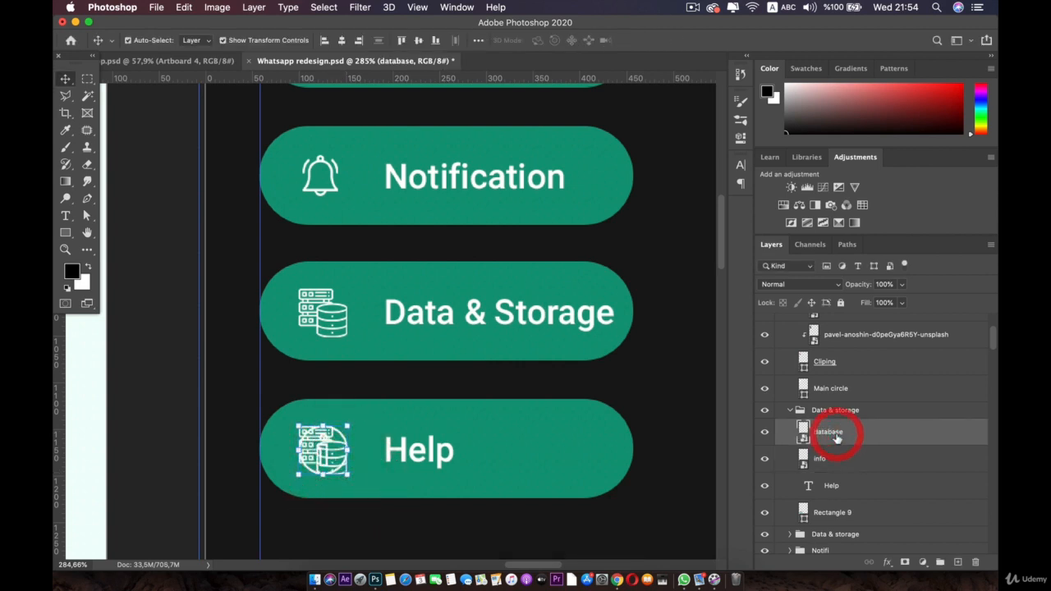
{"action": "key", "text": "BackSpace"}
{"action": "scroll", "coordinate": [435, 443], "scroll_direction": "down", "scroll_amount": 2}
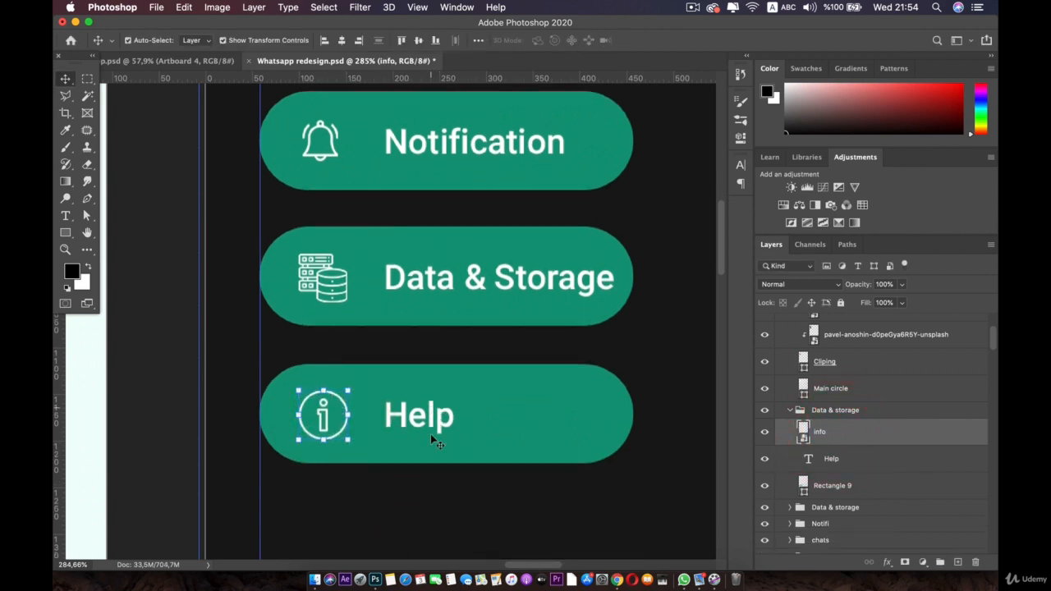
{"action": "left_click", "coordinate": [790, 410]}
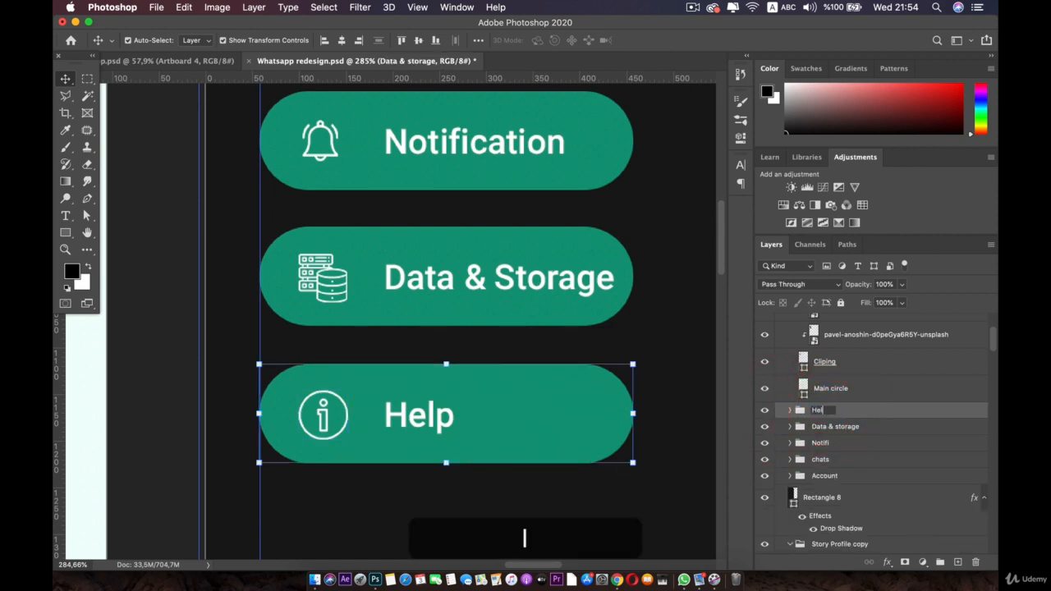
{"action": "key", "text": "Return"}
{"action": "key", "text": "Return"}
{"action": "key", "text": "Return"}
{"action": "key", "text": "Return"}
{"action": "key", "text": "Return"}
{"action": "key", "text": "Return"}
{"action": "key", "text": "Return"}
{"action": "key", "text": "Return"}
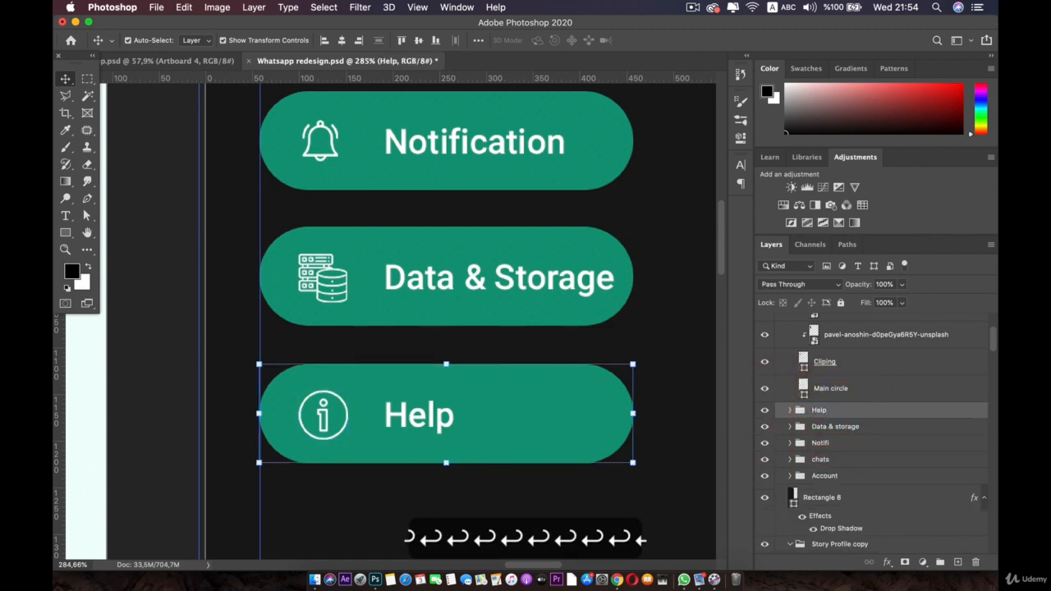
{"action": "left_click", "coordinate": [846, 426]}
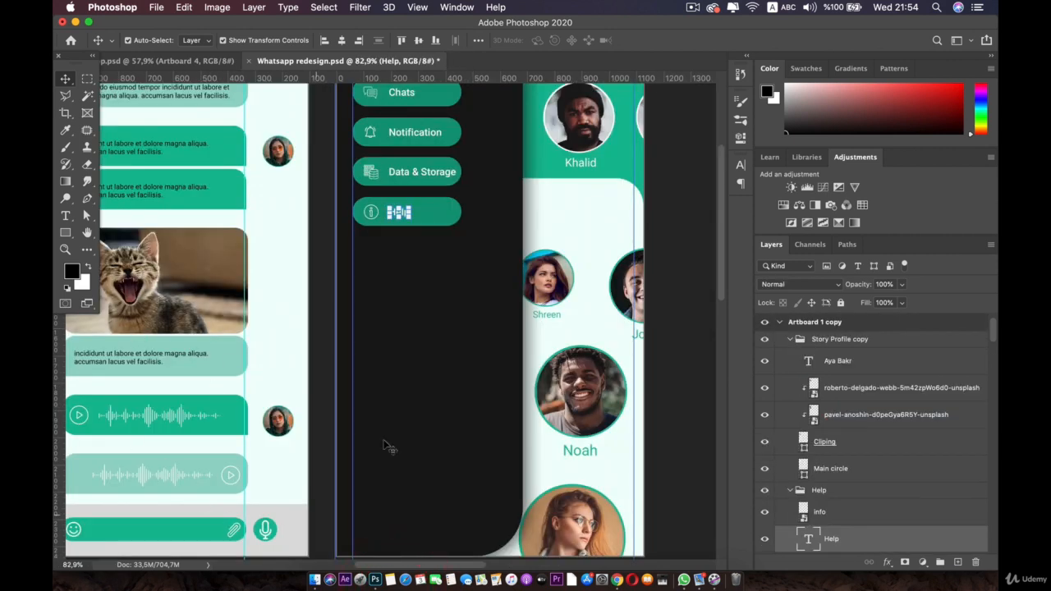
Step: Add a horizontal guide near the bottom of the dark side menu
{"action": "left_click_drag", "start_coordinate": [508, 75], "coordinate": [480, 519]}
{"action": "left_click", "coordinate": [388, 190]}
{"action": "scroll", "coordinate": [396, 211], "scroll_direction": "up", "scroll_amount": 3}
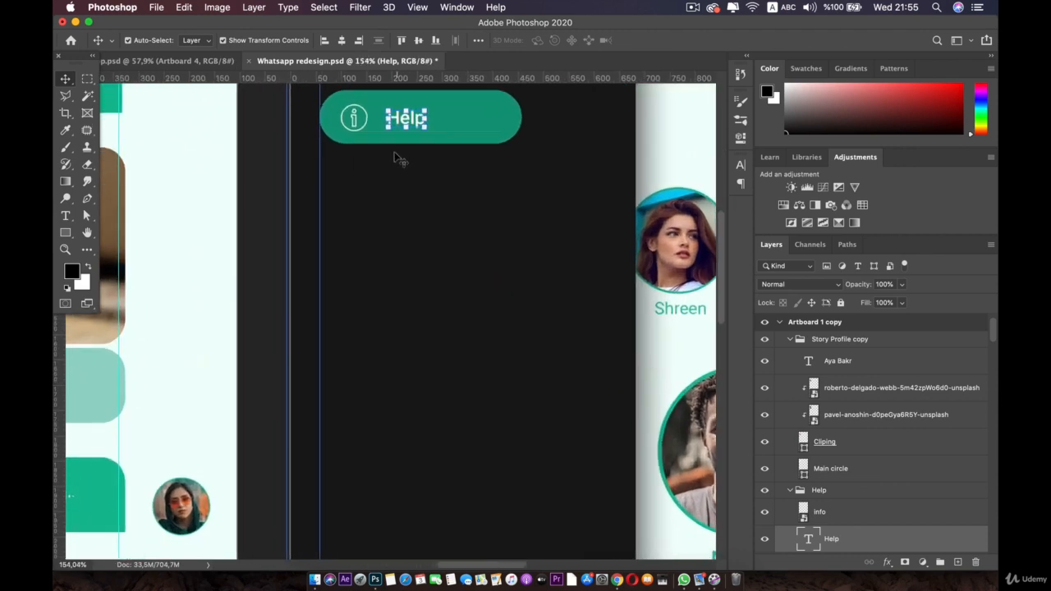
Step: Copy the Help label down to the guide, change it to 'Logout', and nudge it left
{"action": "left_click_drag", "start_coordinate": [400, 173], "coordinate": [586, 496]}
{"action": "left_click_drag", "start_coordinate": [487, 392], "coordinate": [409, 133]}
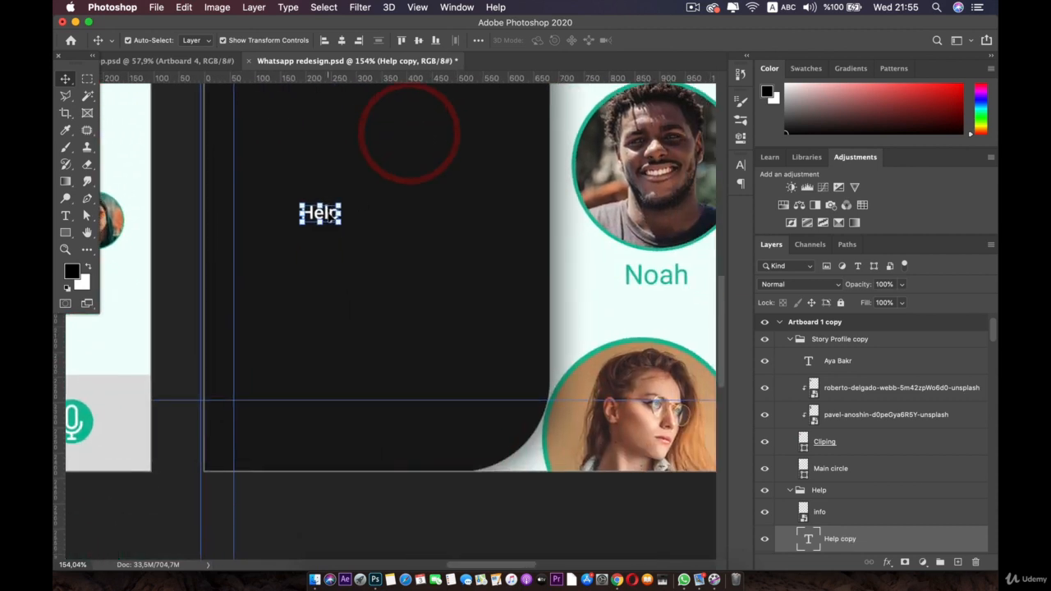
{"action": "left_click_drag", "start_coordinate": [328, 211], "coordinate": [456, 387]}
{"action": "double_click", "coordinate": [456, 387]}
{"action": "type", "text": "L"}
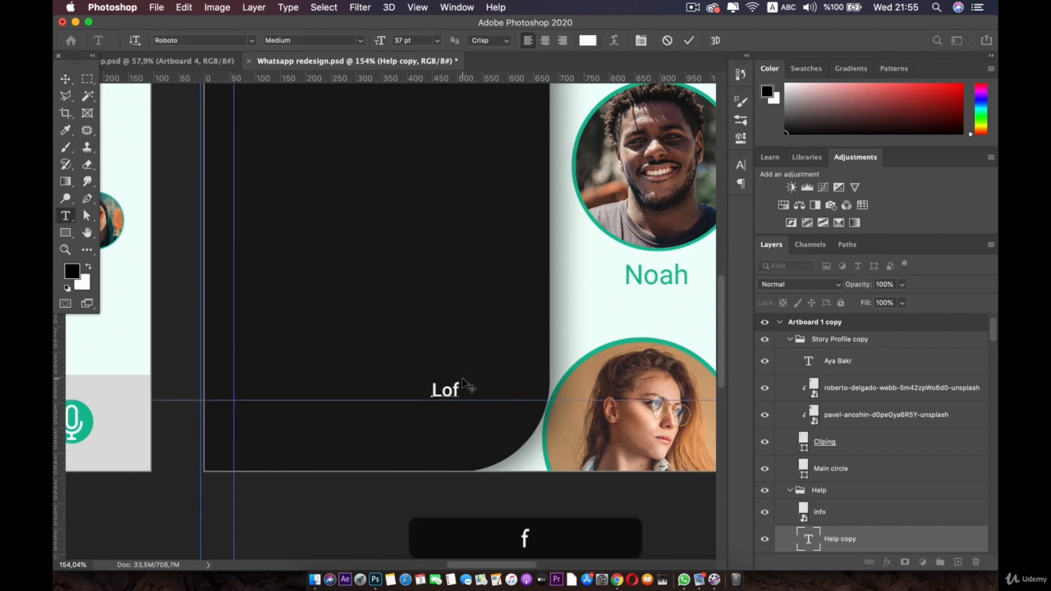
{"action": "type", "text": "ogout"}
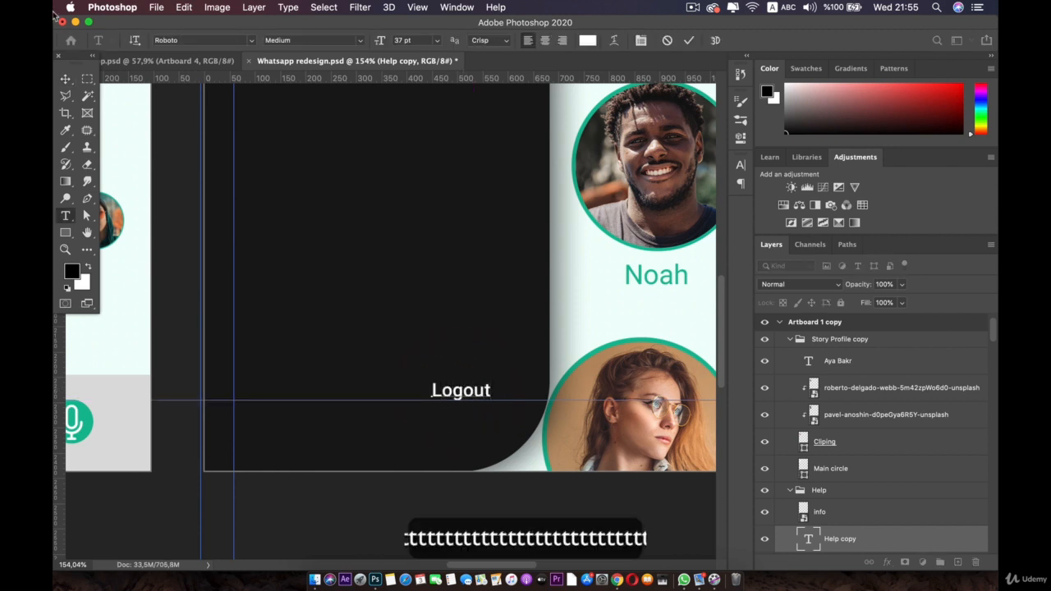
{"action": "left_click", "coordinate": [65, 77]}
{"action": "key", "text": "Left"}
{"action": "key", "text": "Left"}
{"action": "key", "text": "Left"}
{"action": "key", "text": "Left"}
{"action": "key", "text": "Left"}
{"action": "key", "text": "Left"}
{"action": "key", "text": "Left"}
{"action": "key", "text": "Left"}
{"action": "key", "text": "Left"}
{"action": "key", "text": "Left"}
{"action": "key", "text": "Left"}
{"action": "key", "text": "Left"}
{"action": "key", "text": "Left"}
{"action": "key", "text": "Left"}
{"action": "key", "text": "Left"}
{"action": "key", "text": "Left"}
{"action": "key", "text": "Left"}
{"action": "key", "text": "Left"}
{"action": "key", "text": "Left"}
{"action": "key", "text": "Left"}
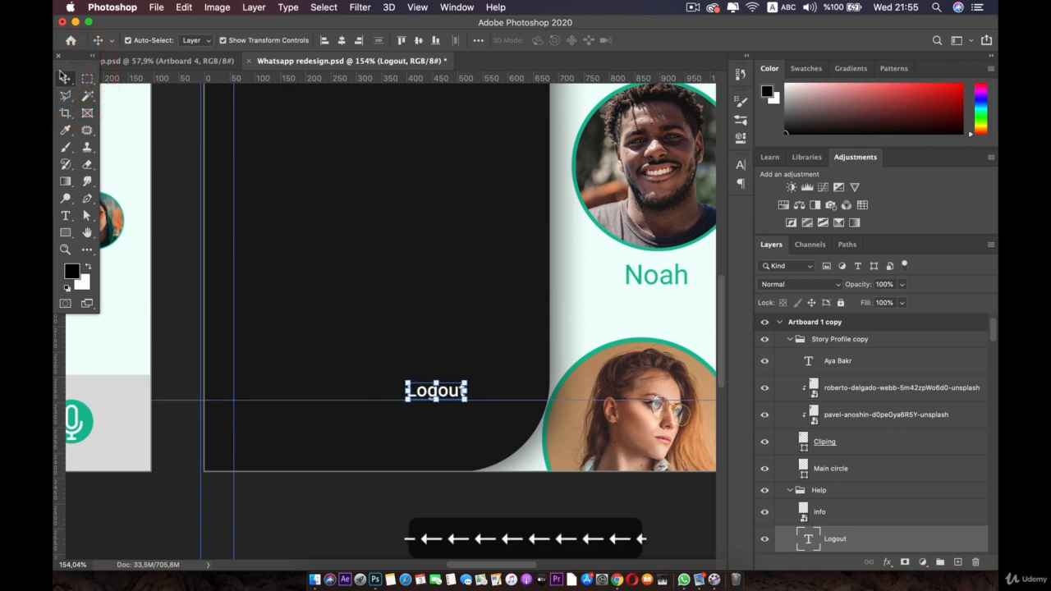
Step: Place the logout icon from the Icons folder, scaled down beside the Logout label
{"action": "left_click", "coordinate": [314, 580]}
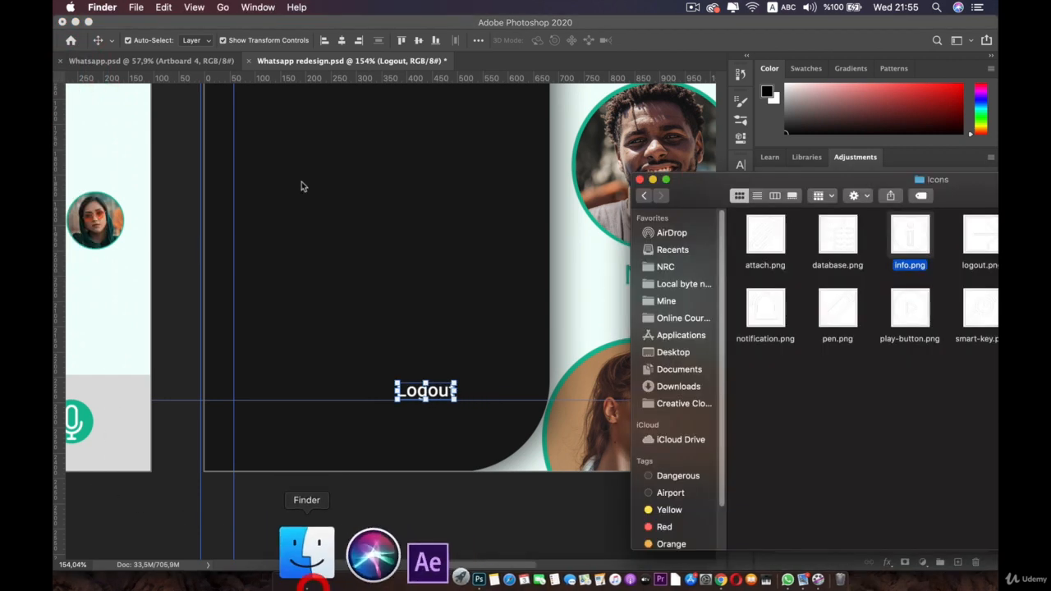
{"action": "left_click_drag", "start_coordinate": [855, 192], "coordinate": [706, 207]}
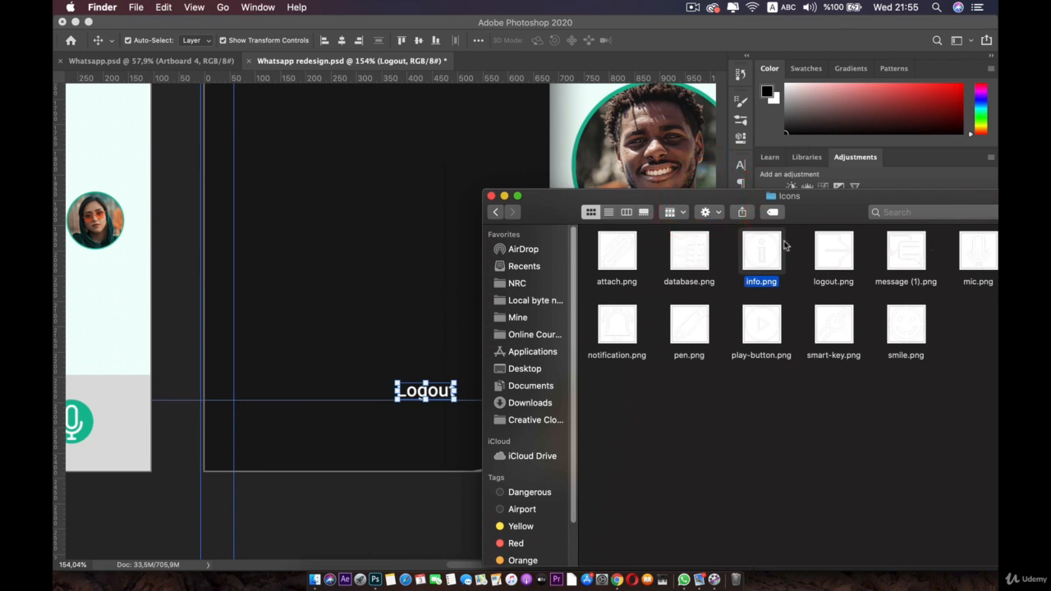
{"action": "left_click_drag", "start_coordinate": [836, 251], "coordinate": [406, 319]}
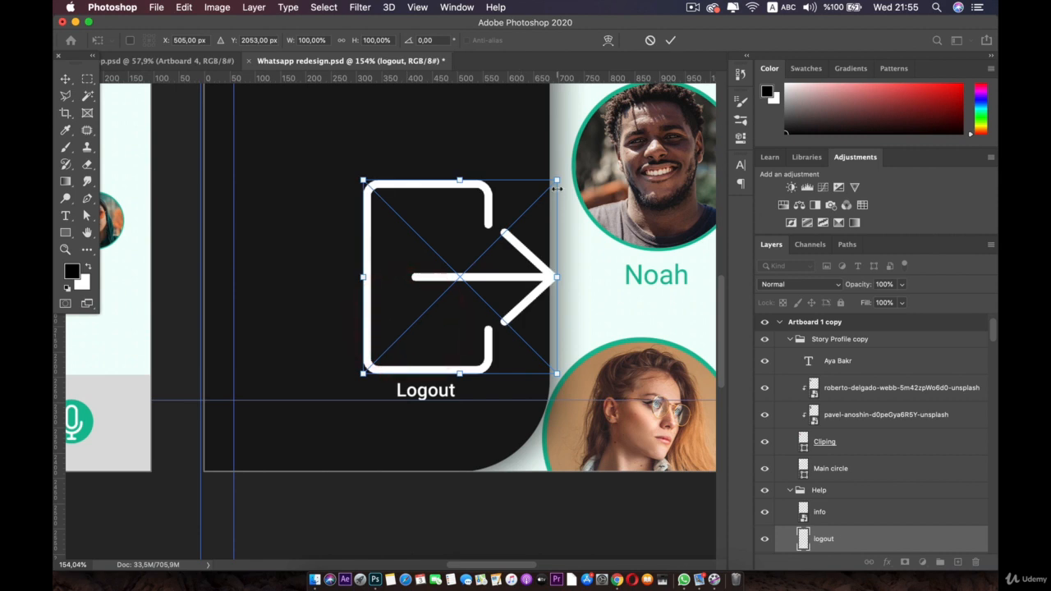
{"action": "key", "text": "shift"}
{"action": "left_click_drag", "start_coordinate": [557, 180], "coordinate": [326, 290]}
{"action": "scroll", "coordinate": [401, 348], "scroll_direction": "up", "scroll_amount": 5}
{"action": "key", "text": "space"}
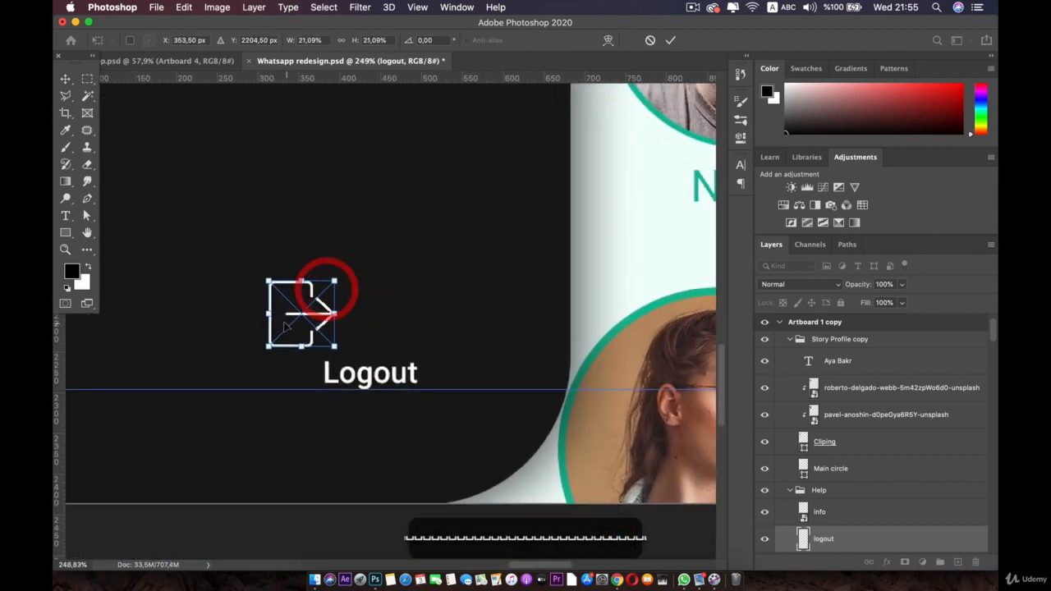
{"action": "left_click_drag", "start_coordinate": [283, 316], "coordinate": [481, 375]}
{"action": "left_click_drag", "start_coordinate": [534, 345], "coordinate": [485, 384]}
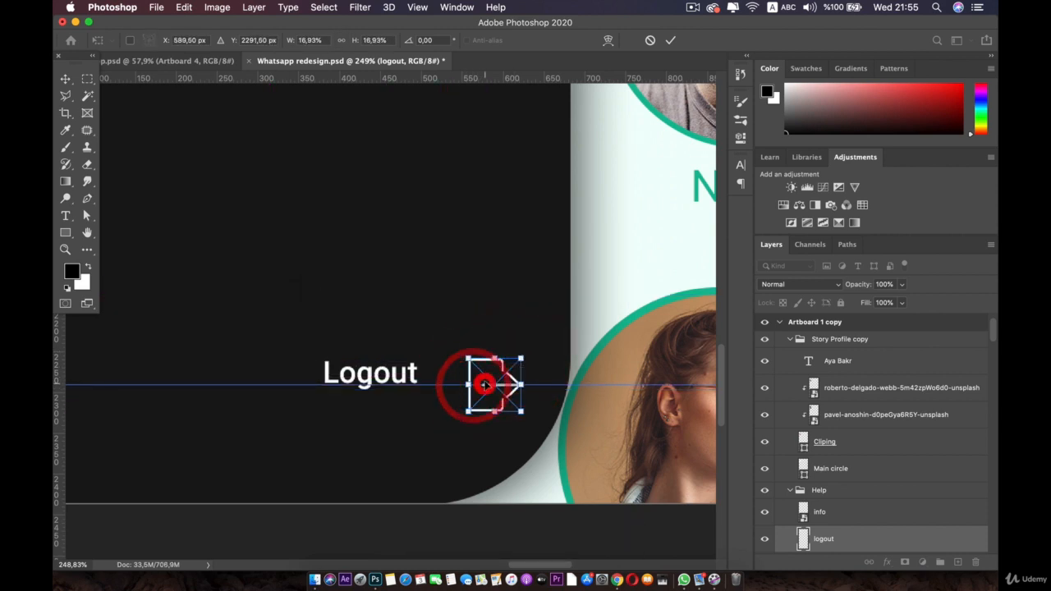
{"action": "key", "text": "Return"}
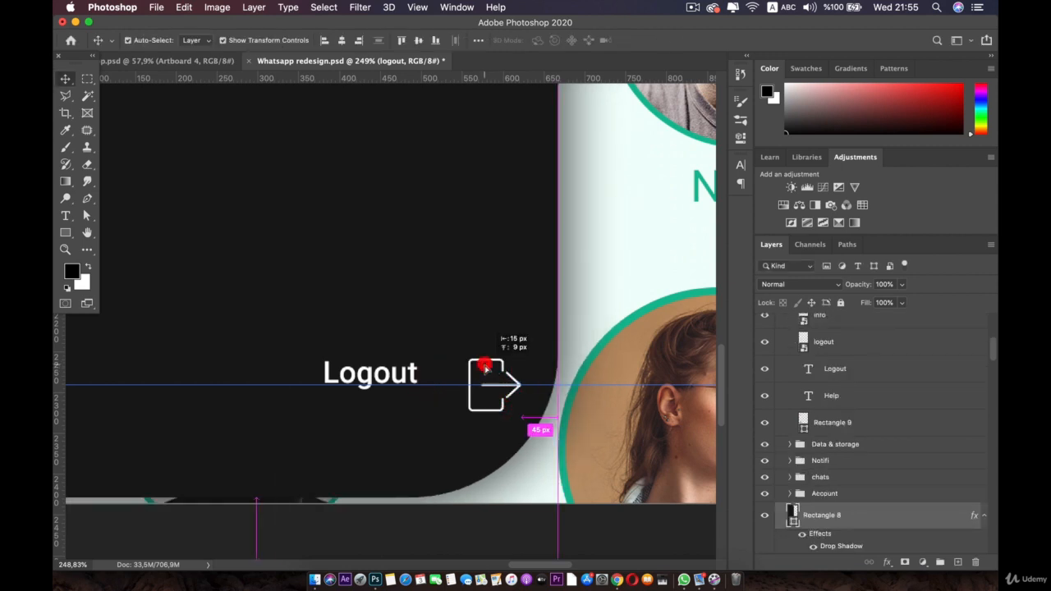
{"action": "key", "text": "super+z"}
{"action": "key", "text": "super+z"}
{"action": "key", "text": "super+z"}
Step: Nudge the logout icon until it sits level with the Logout text
{"action": "left_click", "coordinate": [484, 367]}
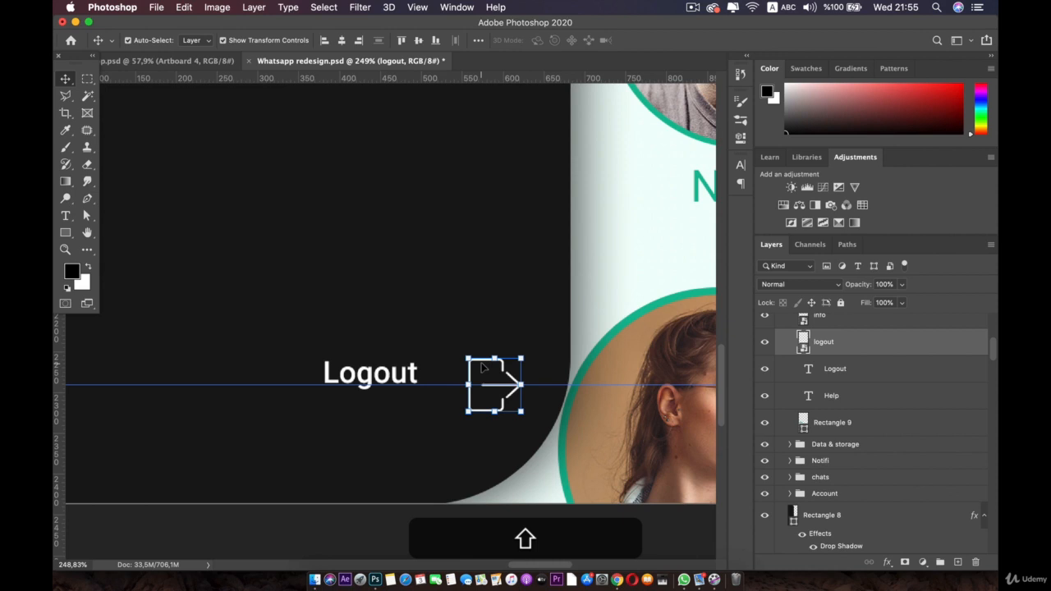
{"action": "key", "text": "Up"}
{"action": "key", "text": "Up"}
{"action": "key", "text": "Up"}
{"action": "key", "text": "Up"}
{"action": "key", "text": "Up"}
{"action": "key", "text": "Left"}
{"action": "key", "text": "Left"}
{"action": "key", "text": "Left"}
{"action": "key", "text": "Left"}
{"action": "key", "text": "Left"}
{"action": "key", "text": "Left"}
{"action": "key", "text": "Left"}
{"action": "key", "text": "Left"}
{"action": "key", "text": "Left"}
{"action": "key", "text": "Left"}
{"action": "key", "text": "Left"}
{"action": "key", "text": "Left"}
{"action": "key", "text": "Left"}
{"action": "key", "text": "Left"}
{"action": "key", "text": "Left"}
{"action": "key", "text": "Left"}
{"action": "key", "text": "Left"}
{"action": "key", "text": "Left"}
{"action": "key", "text": "Right"}
{"action": "key", "text": "Right"}
{"action": "key", "text": "Right"}
{"action": "key", "text": "Right"}
{"action": "key", "text": "Right"}
{"action": "key", "text": "Right"}
{"action": "key", "text": "Right"}
{"action": "key", "text": "Right"}
{"action": "key", "text": "Right"}
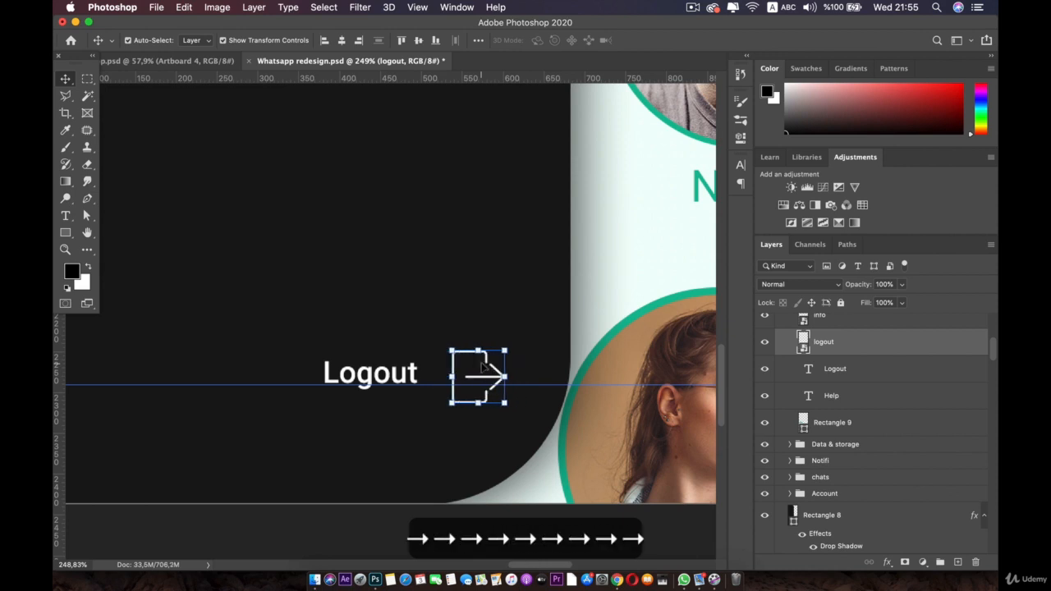
{"action": "key", "text": "Up"}
{"action": "key", "text": "Up"}
{"action": "key", "text": "Up"}
{"action": "key", "text": "Up"}
{"action": "key", "text": "Up"}
{"action": "key", "text": "Up"}
{"action": "key", "text": "Up"}
{"action": "key", "text": "Up"}
{"action": "key", "text": "Up"}
{"action": "key", "text": "Up"}
{"action": "key", "text": "Up"}
{"action": "key", "text": "Up"}
{"action": "key", "text": "Up"}
{"action": "key", "text": "Up"}
{"action": "key", "text": "Down"}
{"action": "key", "text": "Down"}
{"action": "key", "text": "Down"}
{"action": "key", "text": "Down"}
{"action": "key", "text": "Down"}
{"action": "key", "text": "Down"}
{"action": "key", "text": "Down"}
{"action": "key", "text": "Down"}
{"action": "key", "text": "Down"}
{"action": "key", "text": "Down"}
{"action": "key", "text": "Down"}
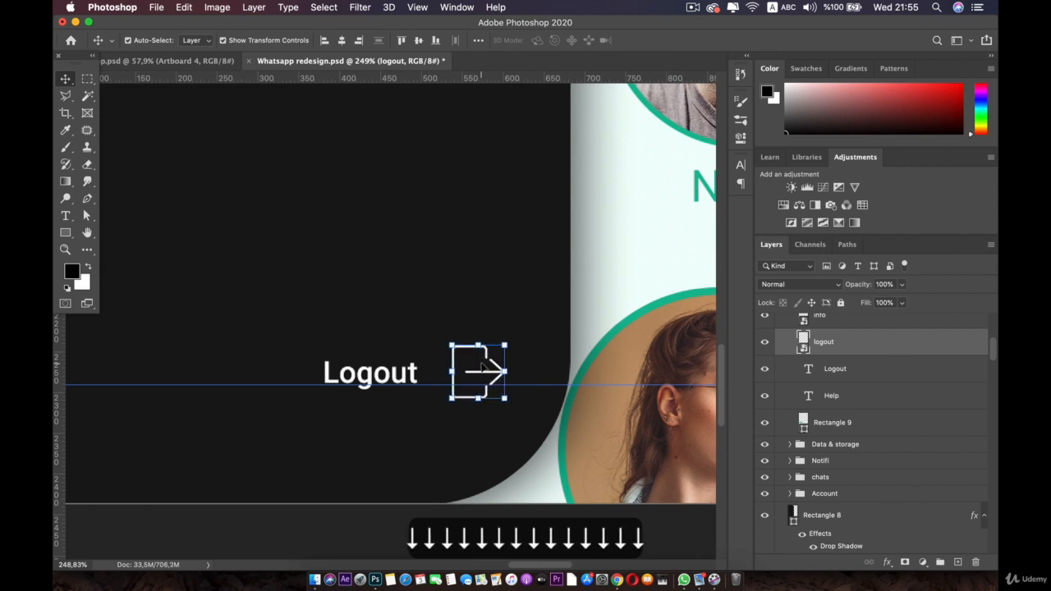
{"action": "key", "text": "Up"}
{"action": "key", "text": "Up"}
{"action": "key", "text": "Up"}
{"action": "key", "text": "Up"}
{"action": "key", "text": "Up"}
{"action": "scroll", "coordinate": [482, 368], "scroll_direction": "down", "scroll_amount": 5}
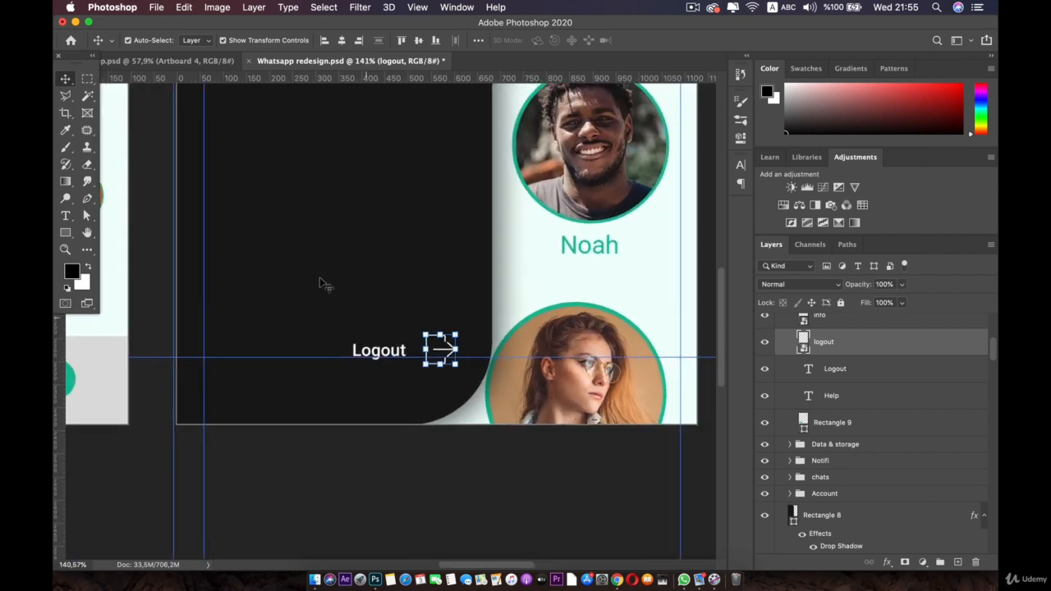
{"action": "key", "text": "space"}
{"action": "left_click_drag", "start_coordinate": [295, 280], "coordinate": [493, 293]}
Step: Duplicate the Logout label leftward and change the copy's text to 'Back'
{"action": "left_click", "coordinate": [580, 362]}
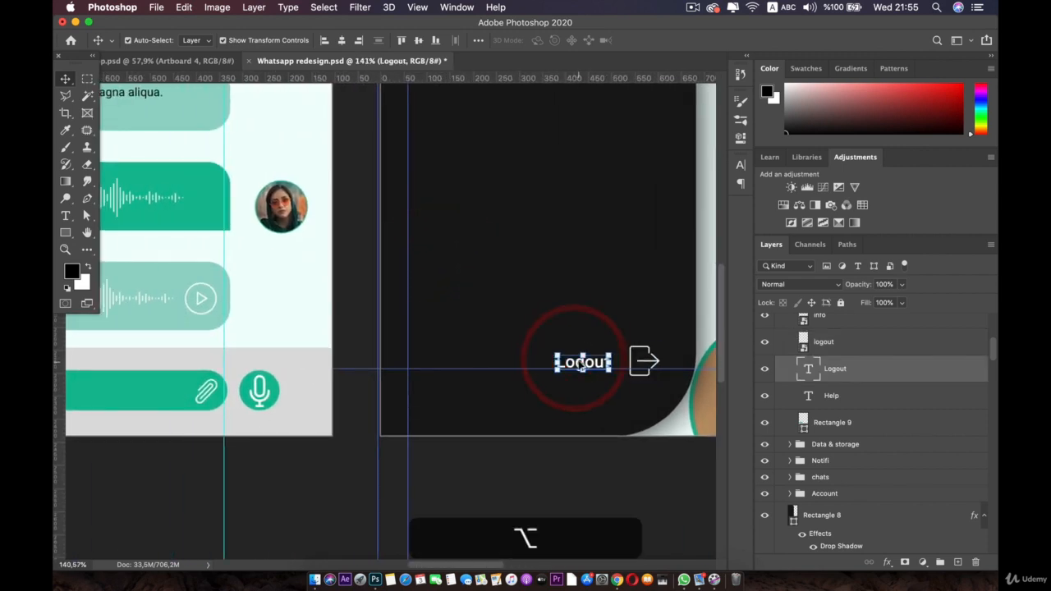
{"action": "left_click_drag", "start_coordinate": [562, 371], "coordinate": [432, 362]}
{"action": "left_click", "coordinate": [437, 362]}
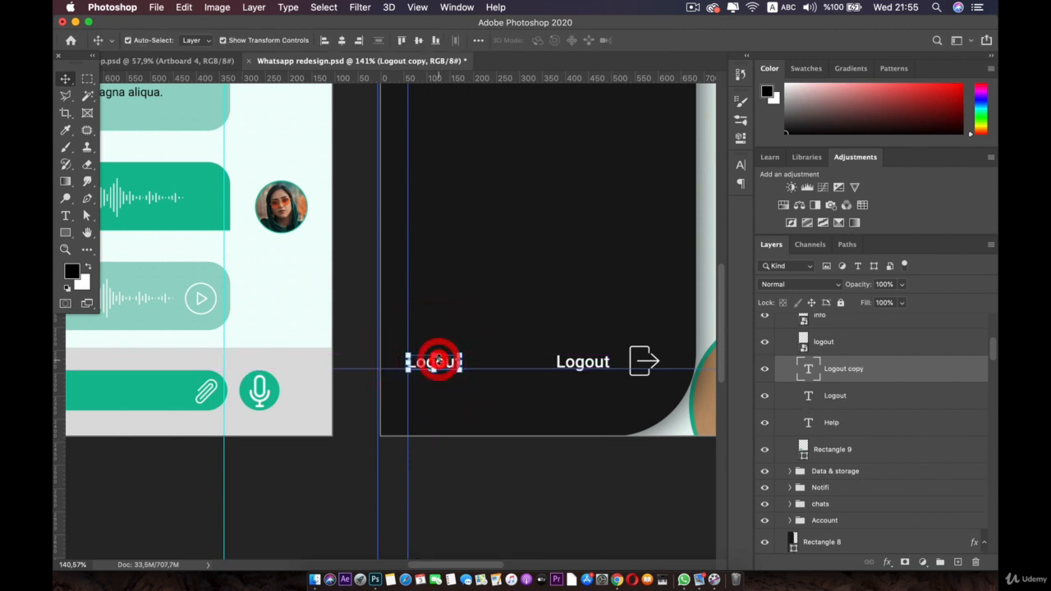
{"action": "double_click", "coordinate": [442, 362]}
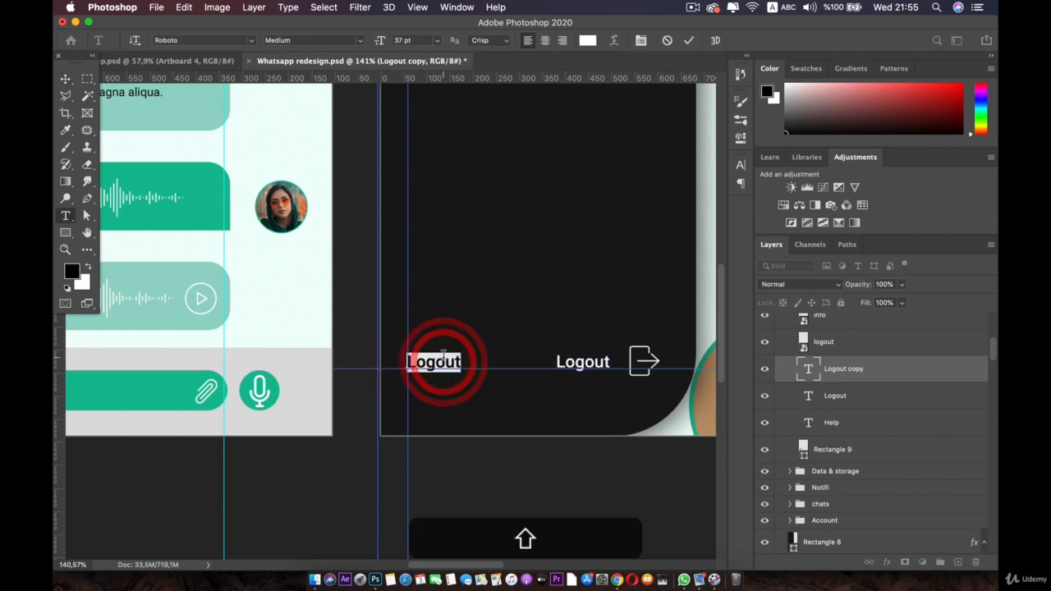
{"action": "type", "text": "Back"}
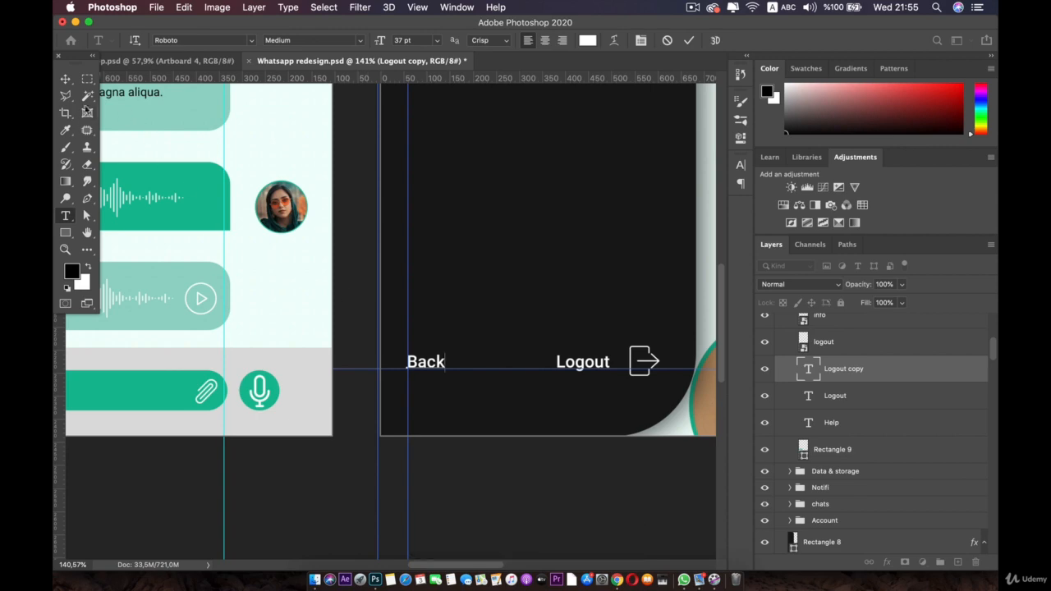
{"action": "left_click", "coordinate": [65, 79]}
Step: Add a vertical guide along the side menu's left edge
{"action": "left_click", "coordinate": [446, 498]}
{"action": "scroll", "coordinate": [448, 499], "scroll_direction": "down", "scroll_amount": 5}
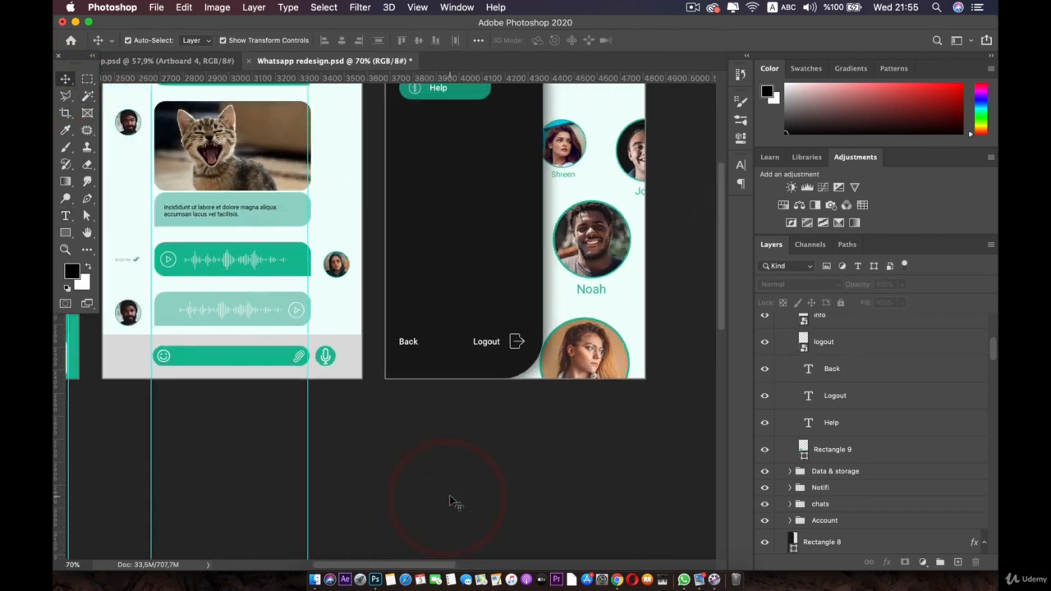
{"action": "scroll", "coordinate": [335, 433], "scroll_direction": "up", "scroll_amount": 5}
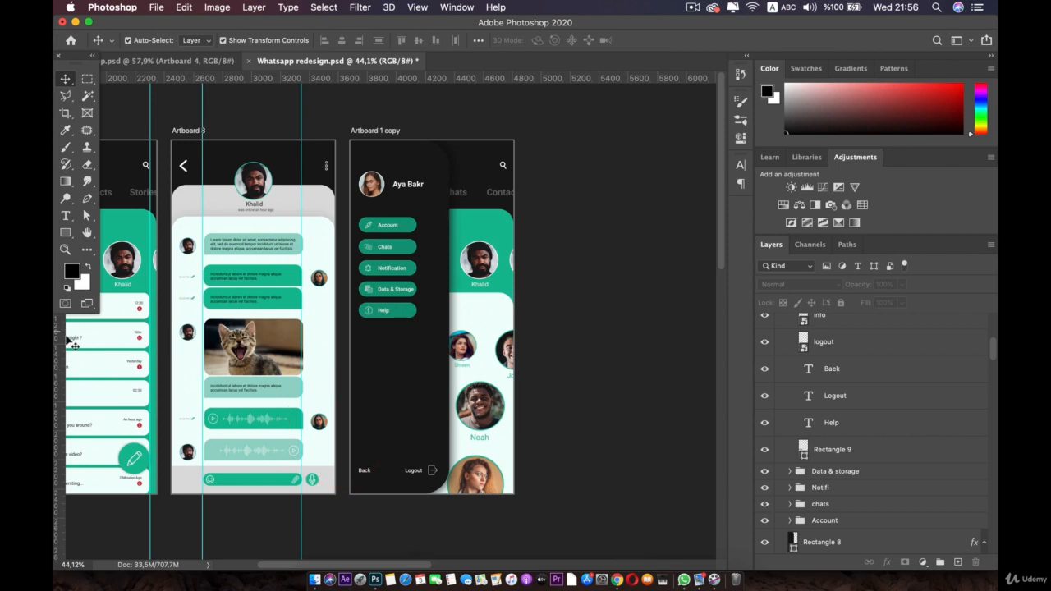
{"action": "left_click_drag", "start_coordinate": [279, 368], "coordinate": [360, 398]}
Step: Collapse the Story Profile copy and Help groups and review the menu groups through Account
{"action": "scroll", "coordinate": [509, 346], "scroll_direction": "down", "scroll_amount": 5}
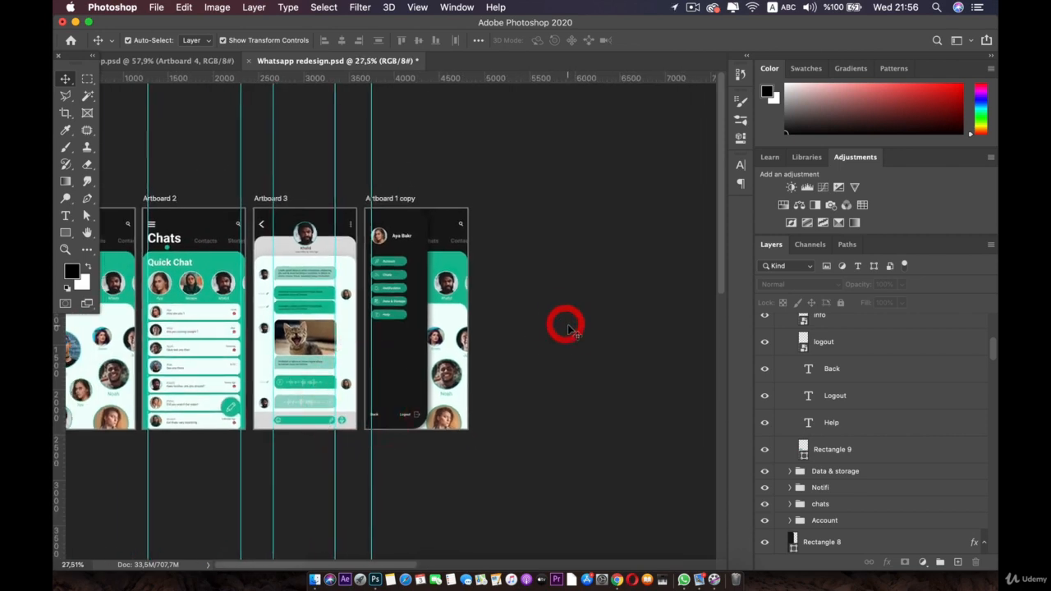
{"action": "scroll", "coordinate": [567, 330], "scroll_direction": "up", "scroll_amount": 5}
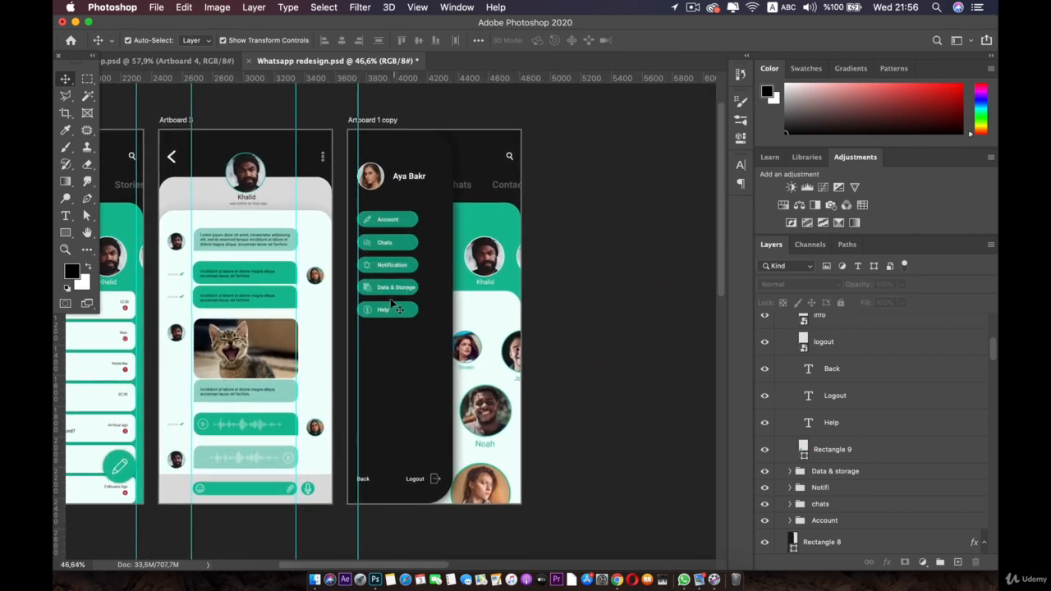
{"action": "scroll", "coordinate": [896, 364], "scroll_direction": "up", "scroll_amount": 5}
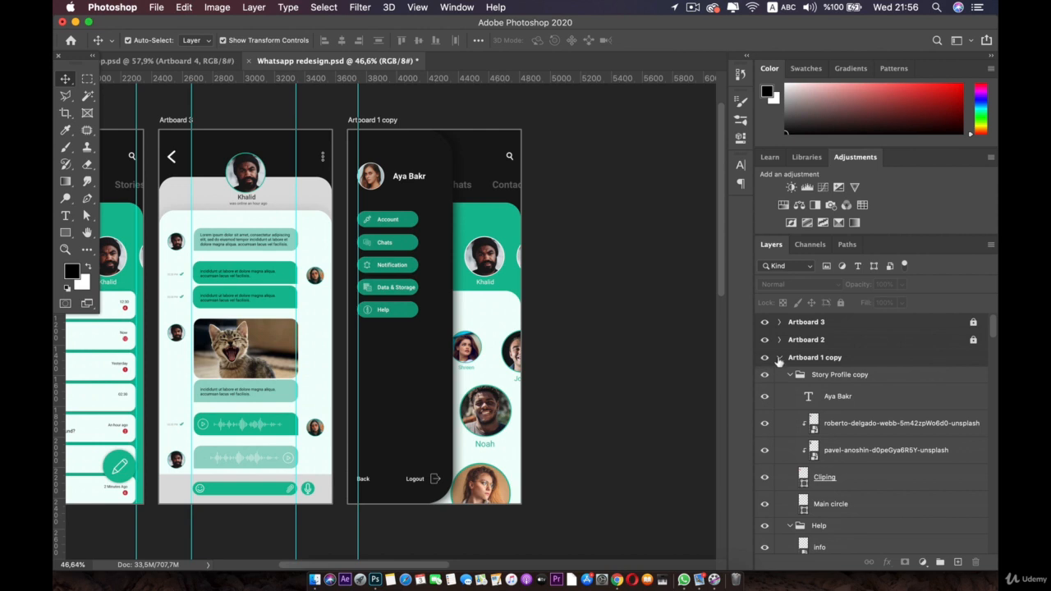
{"action": "left_click", "coordinate": [794, 374]}
{"action": "left_click", "coordinate": [791, 391]}
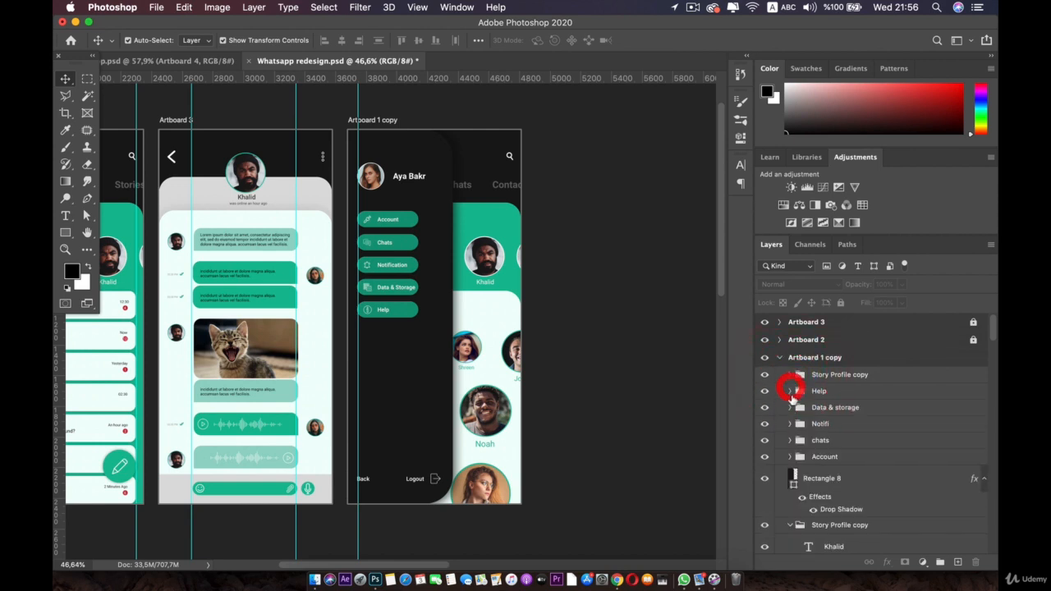
{"action": "left_click", "coordinate": [824, 458]}
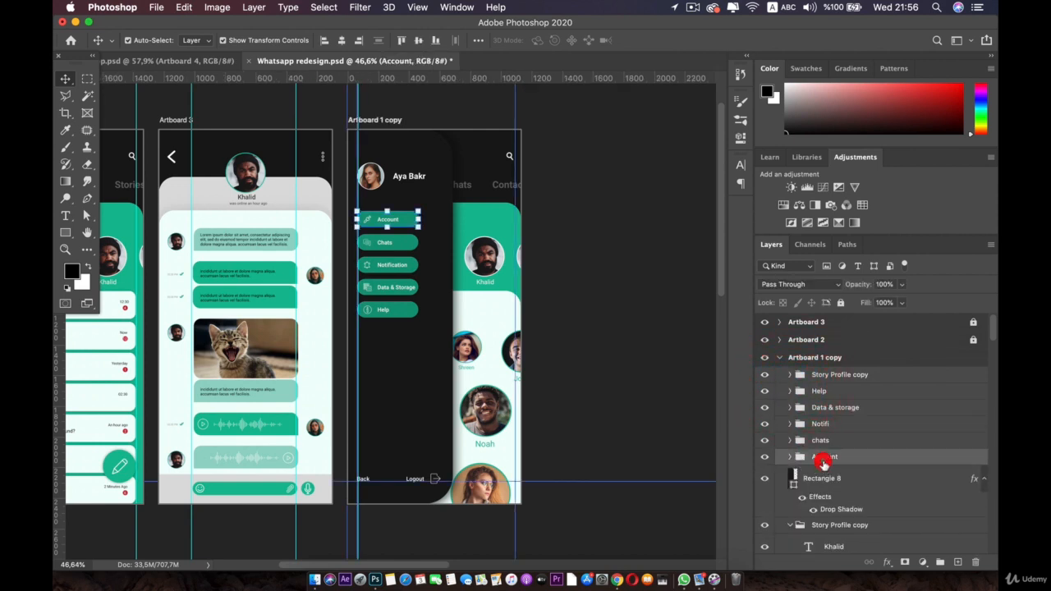
{"action": "scroll", "coordinate": [840, 456], "scroll_direction": "down", "scroll_amount": 5}
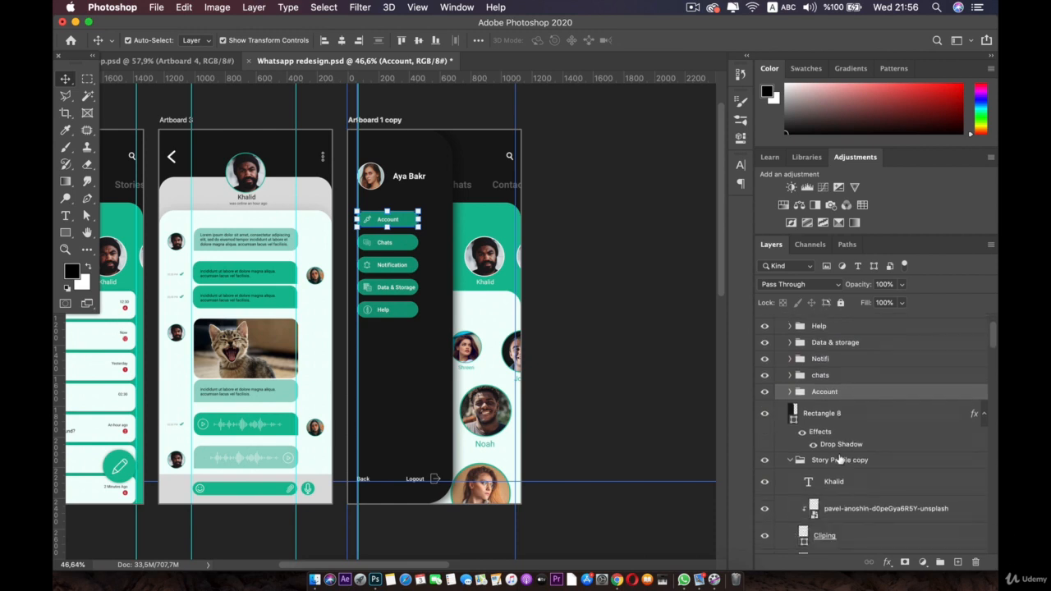
{"action": "left_click", "coordinate": [791, 444]}
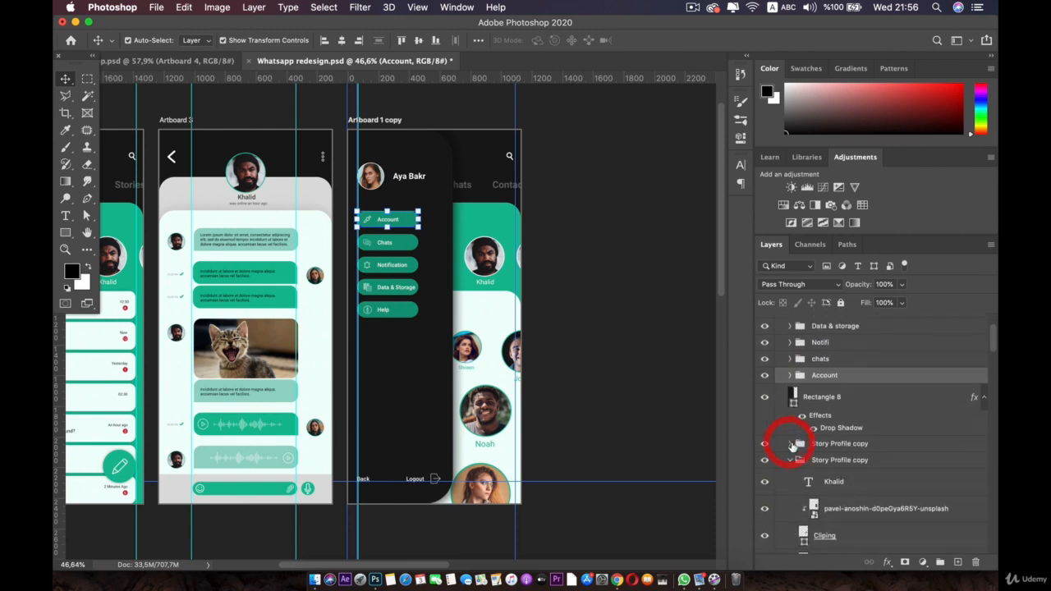
{"action": "left_click", "coordinate": [789, 462]}
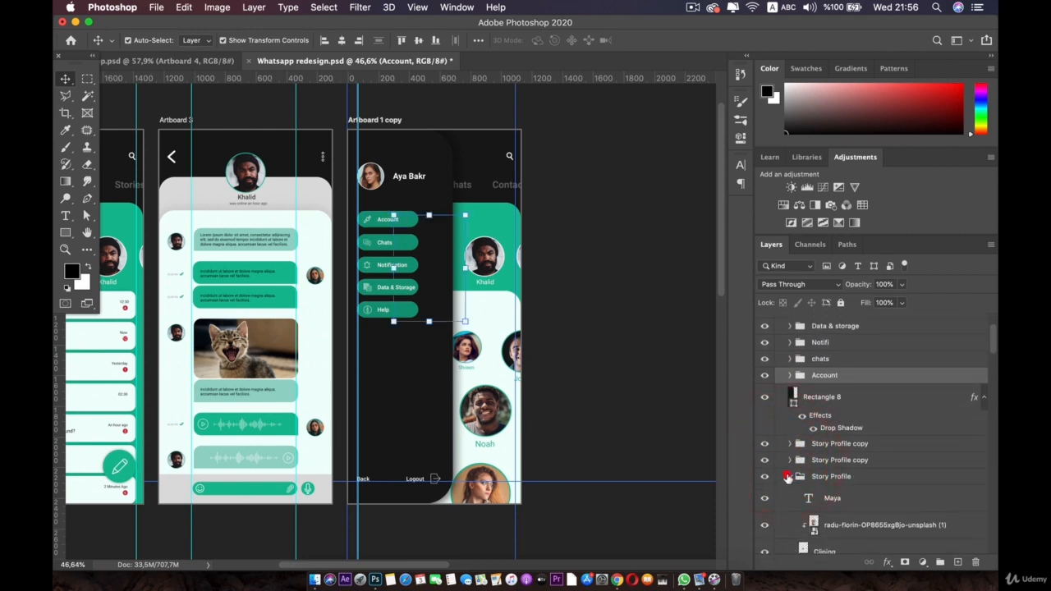
{"action": "left_click", "coordinate": [788, 477]}
{"action": "left_click", "coordinate": [788, 493]}
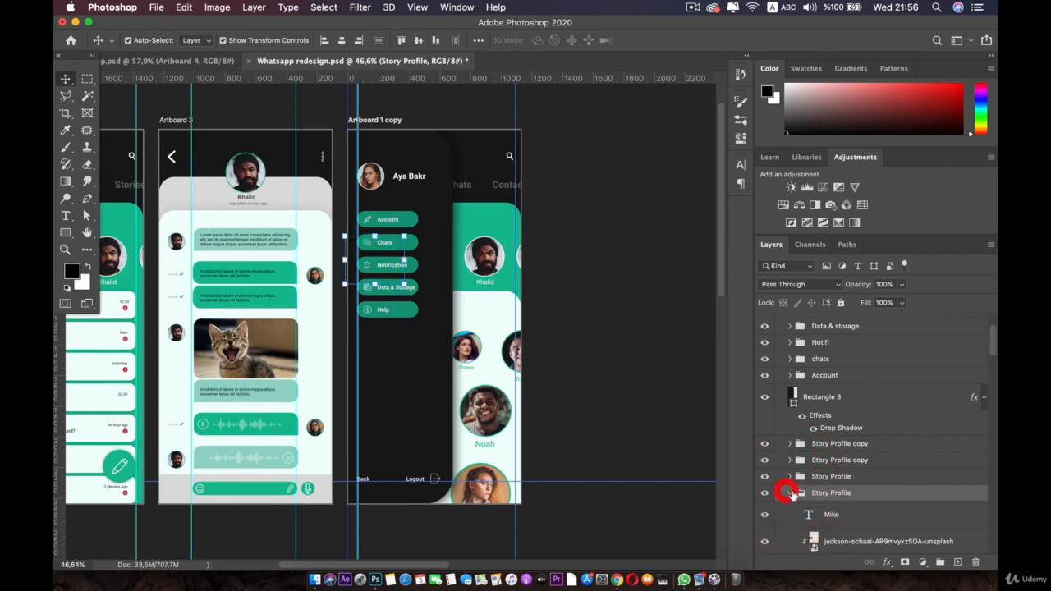
{"action": "left_click", "coordinate": [805, 375]}
{"action": "scroll", "coordinate": [805, 375], "scroll_direction": "up", "scroll_amount": 3}
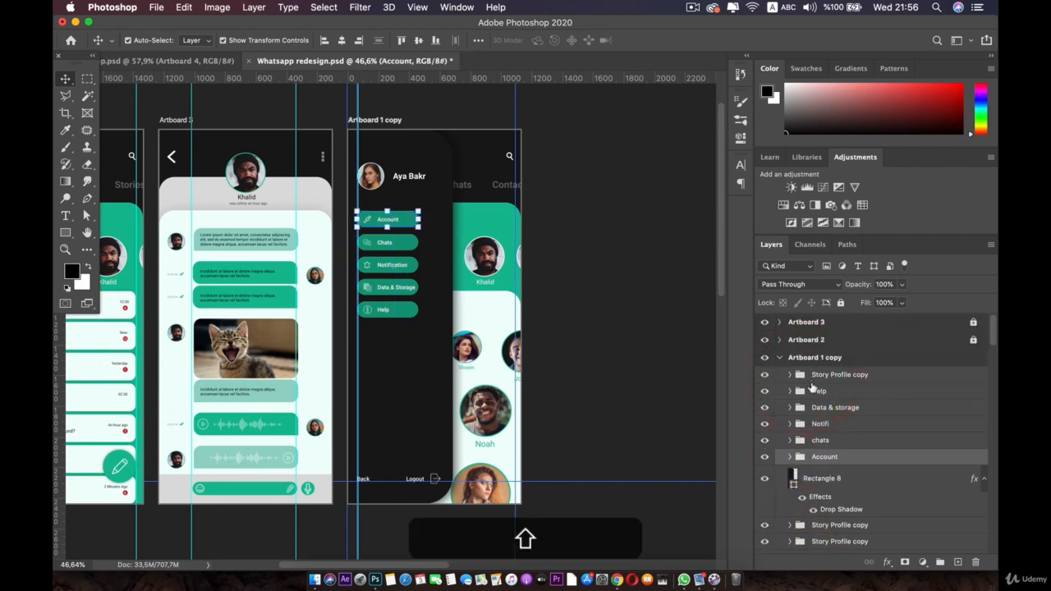
{"action": "left_click", "coordinate": [811, 376], "text": "shift"}
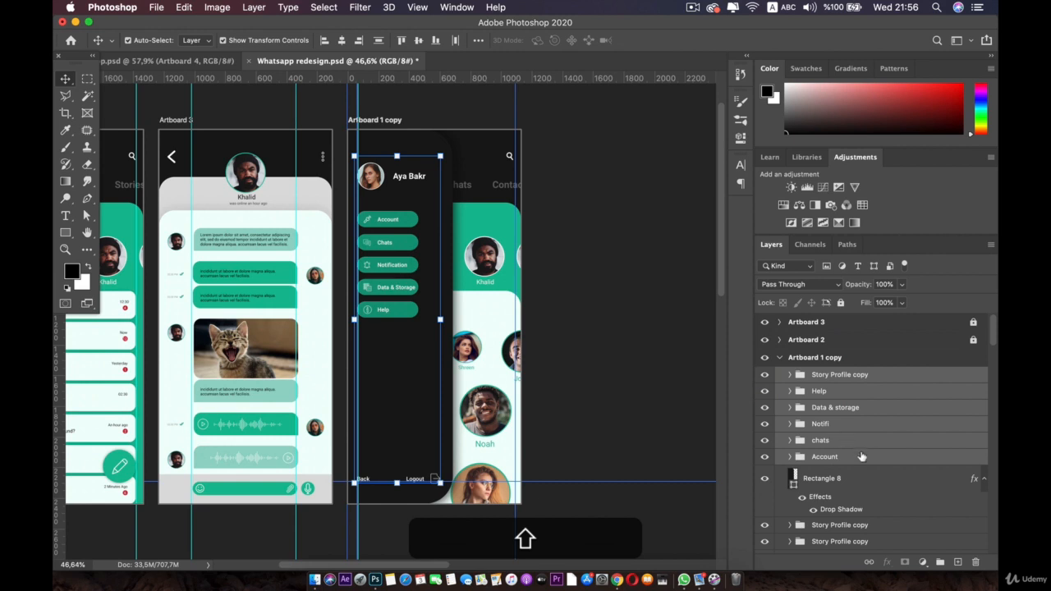
{"action": "left_click", "coordinate": [870, 478]}
{"action": "left_click", "coordinate": [819, 393]}
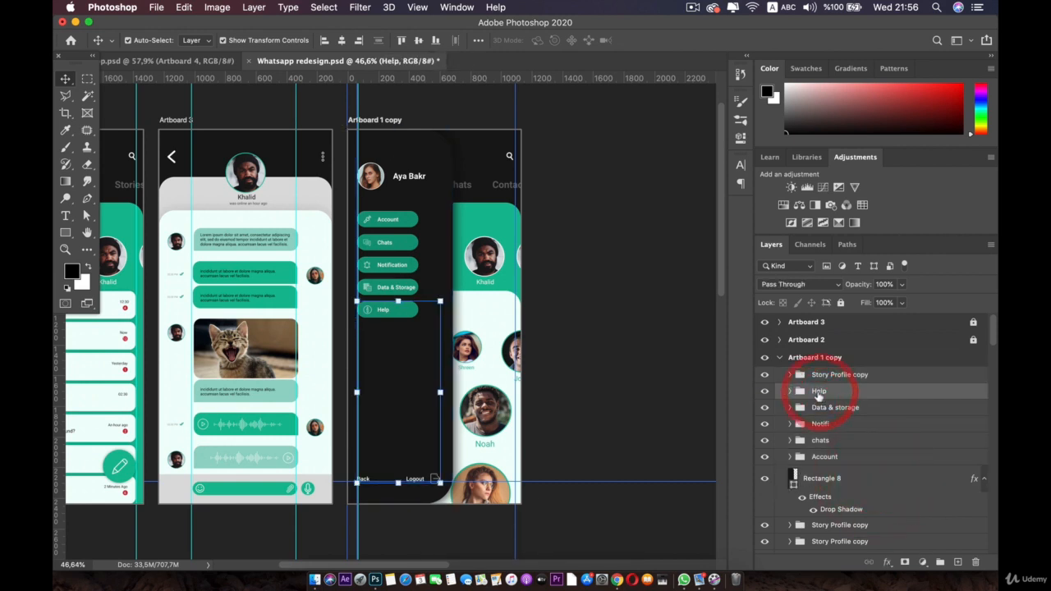
Step: Move the info and logout icon layers out of the Help group
{"action": "left_click", "coordinate": [791, 392]}
{"action": "left_click", "coordinate": [836, 440]}
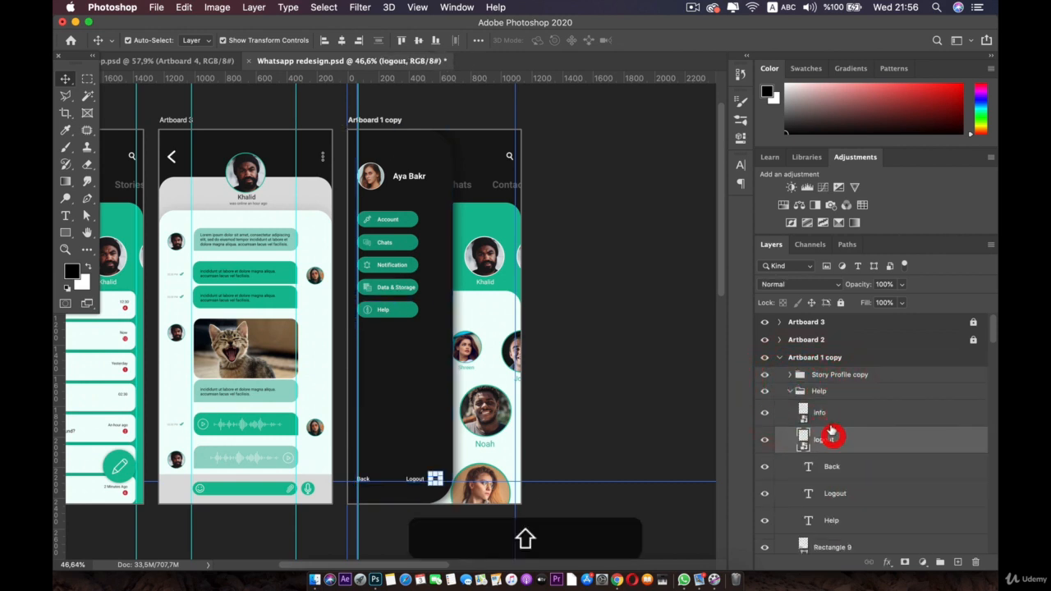
{"action": "left_click", "coordinate": [828, 417], "text": "shift"}
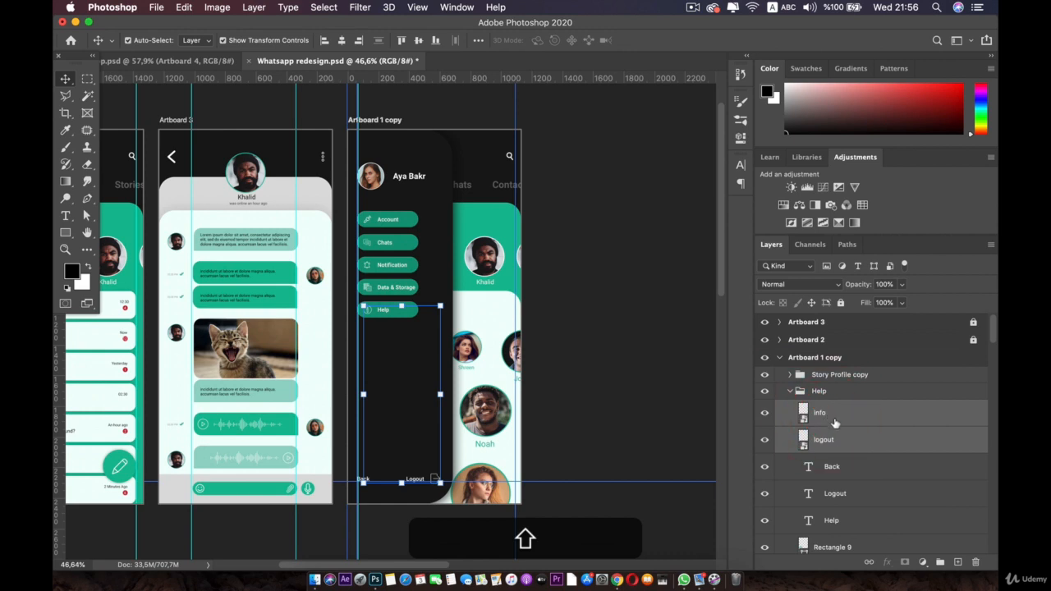
{"action": "scroll", "coordinate": [835, 422], "scroll_direction": "down", "scroll_amount": 2}
{"action": "scroll", "coordinate": [835, 430], "scroll_direction": "up", "scroll_amount": 2}
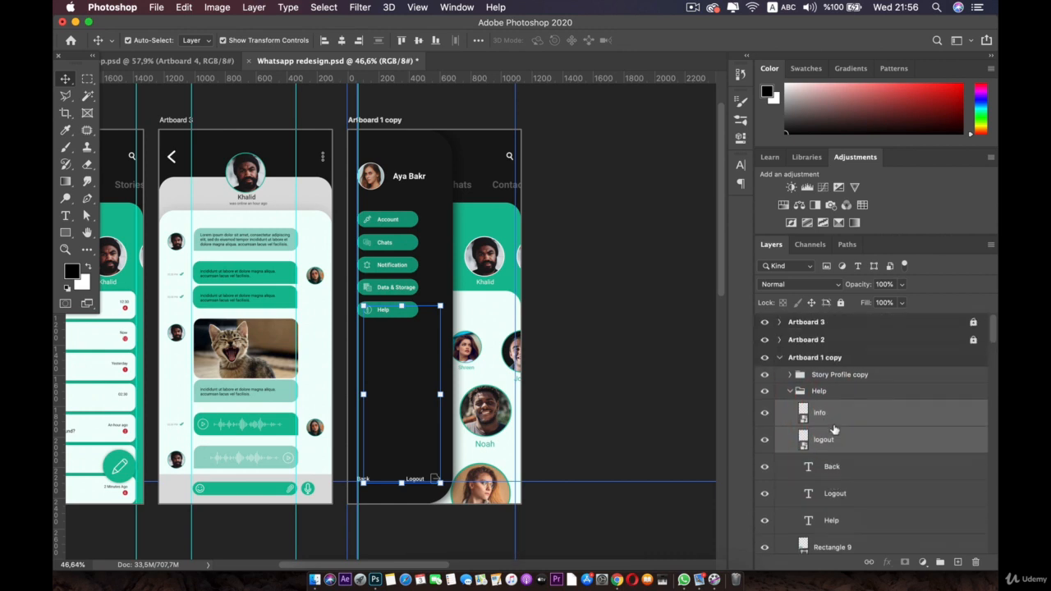
{"action": "left_click_drag", "start_coordinate": [819, 419], "coordinate": [820, 376]}
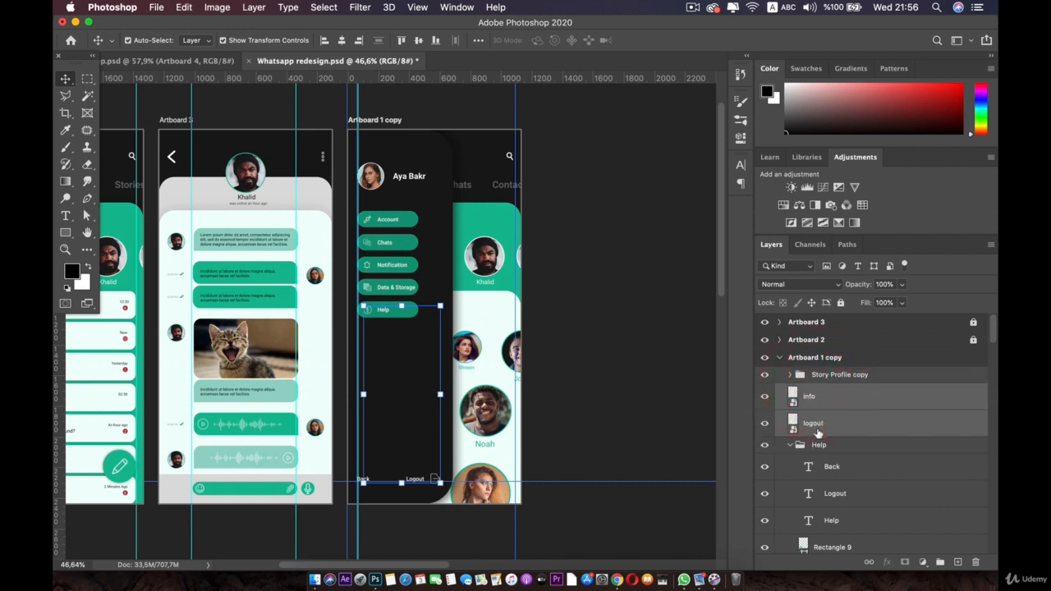
Step: Move the Logout and Back text layers out of the Help group as well
{"action": "scroll", "coordinate": [801, 415], "scroll_direction": "down", "scroll_amount": 1}
{"action": "left_click", "coordinate": [767, 414]}
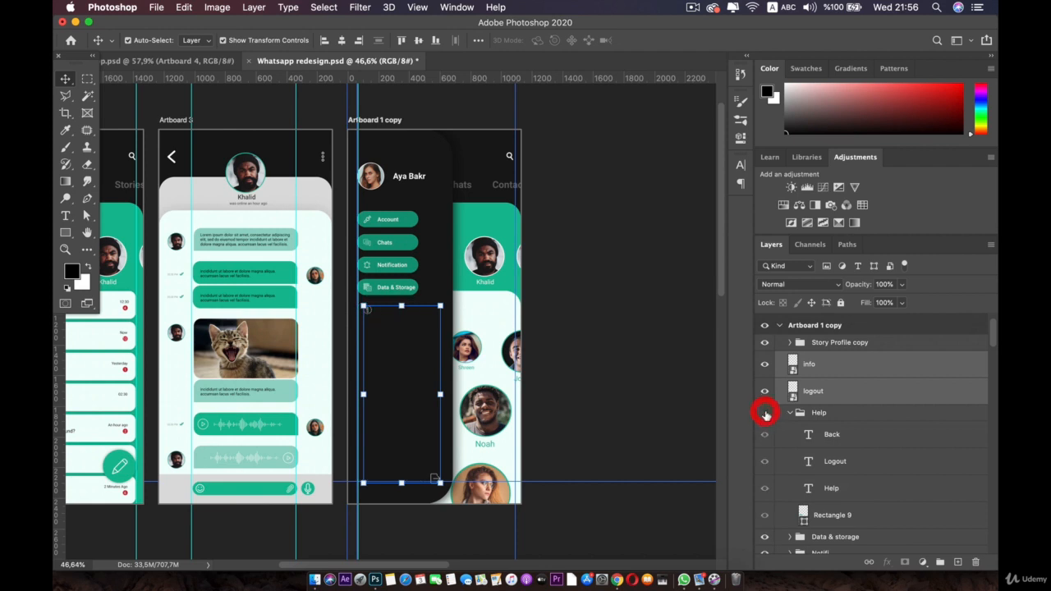
{"action": "left_click", "coordinate": [767, 415]}
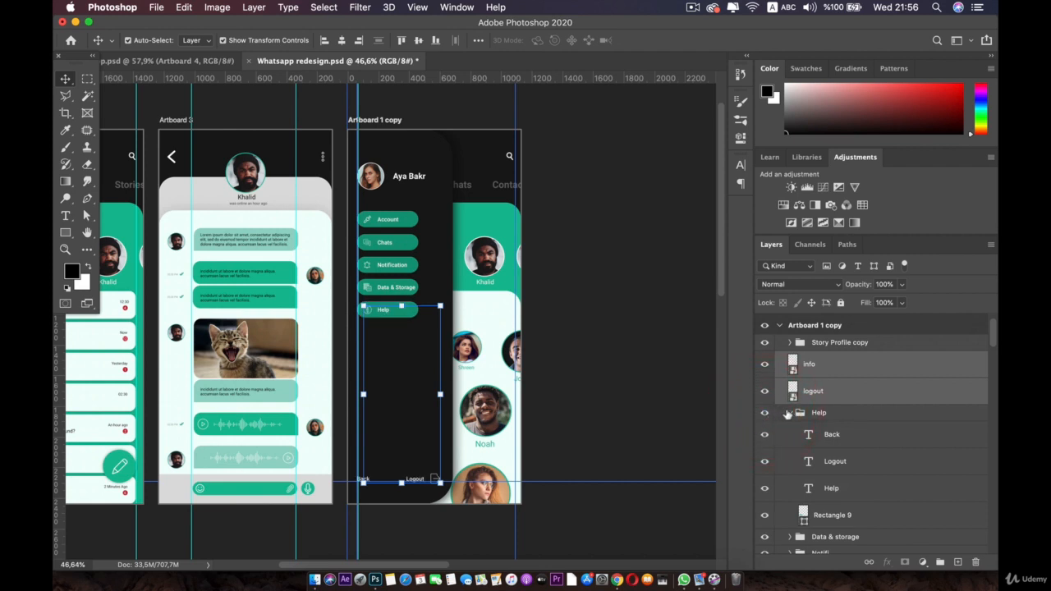
{"action": "left_click", "coordinate": [787, 415]}
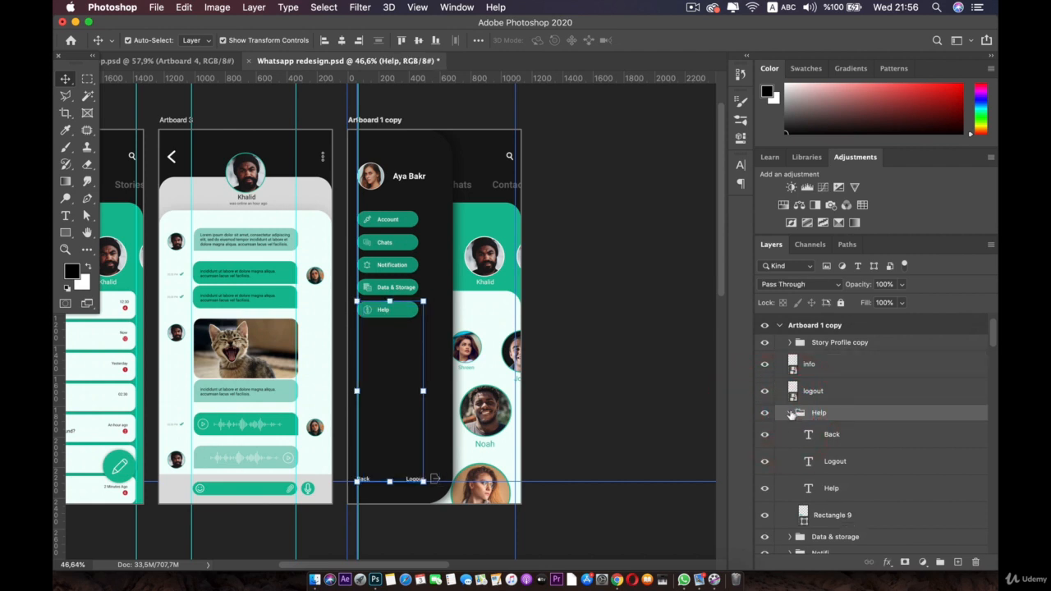
{"action": "left_click", "coordinate": [789, 414]}
{"action": "scroll", "coordinate": [821, 446], "scroll_direction": "up", "scroll_amount": 1}
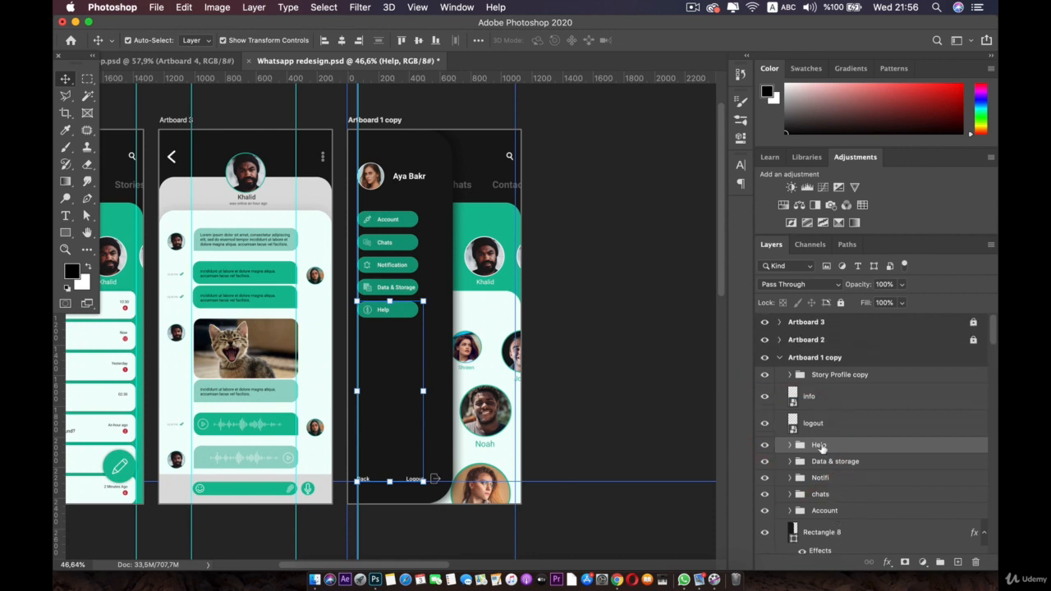
{"action": "scroll", "coordinate": [831, 444], "scroll_direction": "down", "scroll_amount": 5}
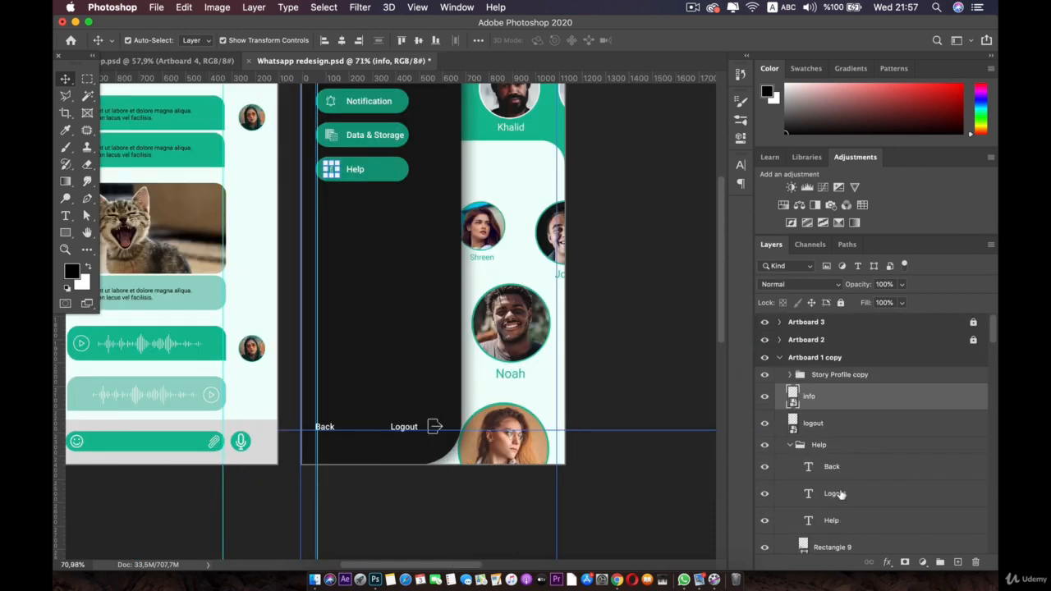
{"action": "left_click_drag", "start_coordinate": [840, 493], "coordinate": [775, 468]}
{"action": "left_click_drag", "start_coordinate": [844, 494], "coordinate": [813, 436]}
Step: Put the info icon layer back inside the Help group
{"action": "left_click", "coordinate": [811, 401]}
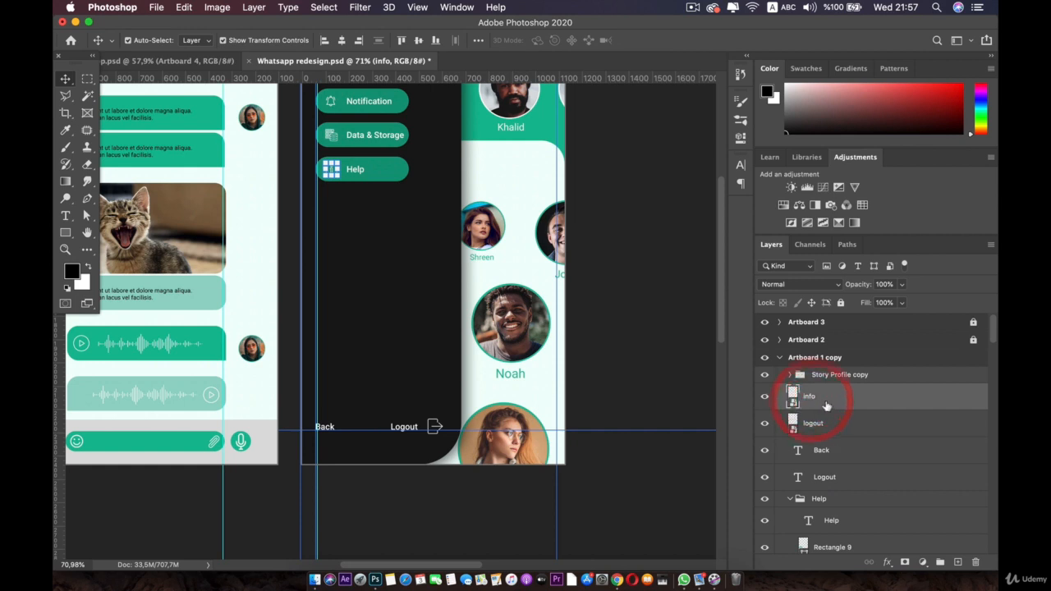
{"action": "left_click_drag", "start_coordinate": [811, 398], "coordinate": [810, 493]}
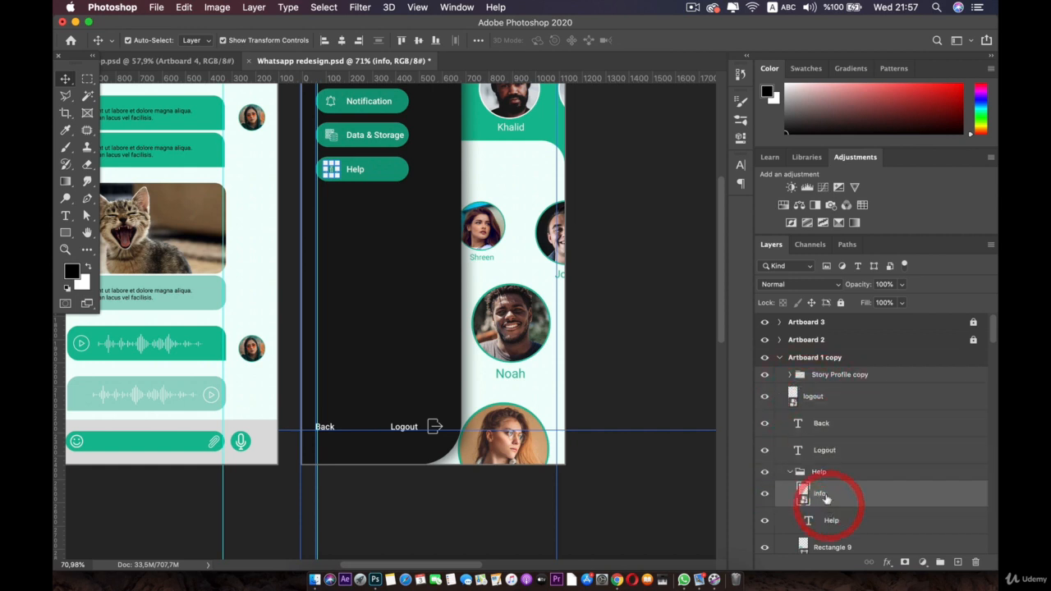
{"action": "left_click", "coordinate": [790, 474]}
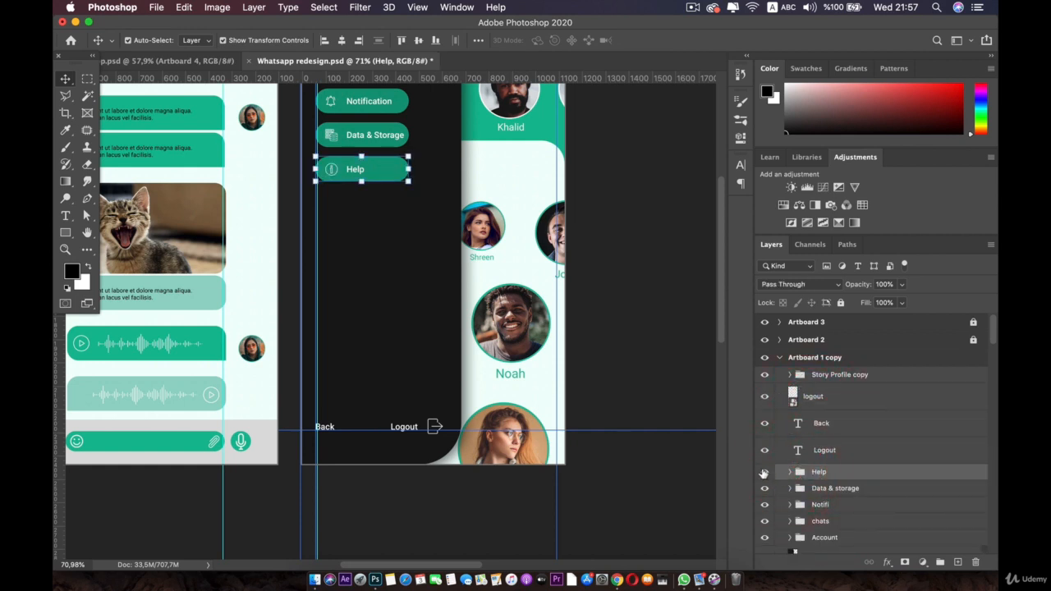
{"action": "left_click", "coordinate": [765, 472]}
{"action": "left_click", "coordinate": [764, 471]}
Step: Select the Help through Account groups and nudge the five green pills lower
{"action": "scroll", "coordinate": [817, 493], "scroll_direction": "down", "scroll_amount": 2}
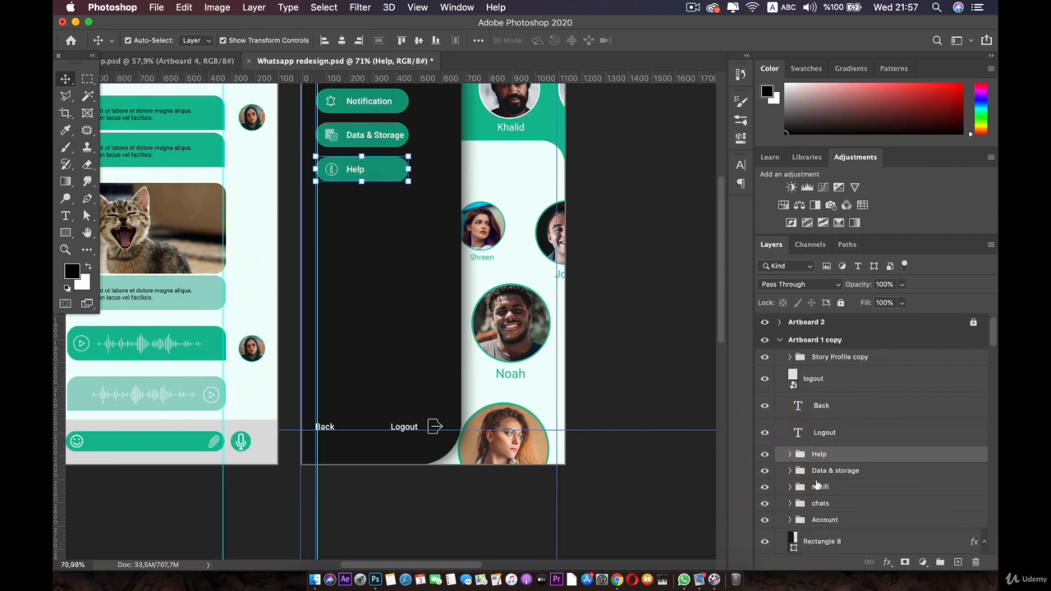
{"action": "left_click", "coordinate": [825, 512], "text": "shift"}
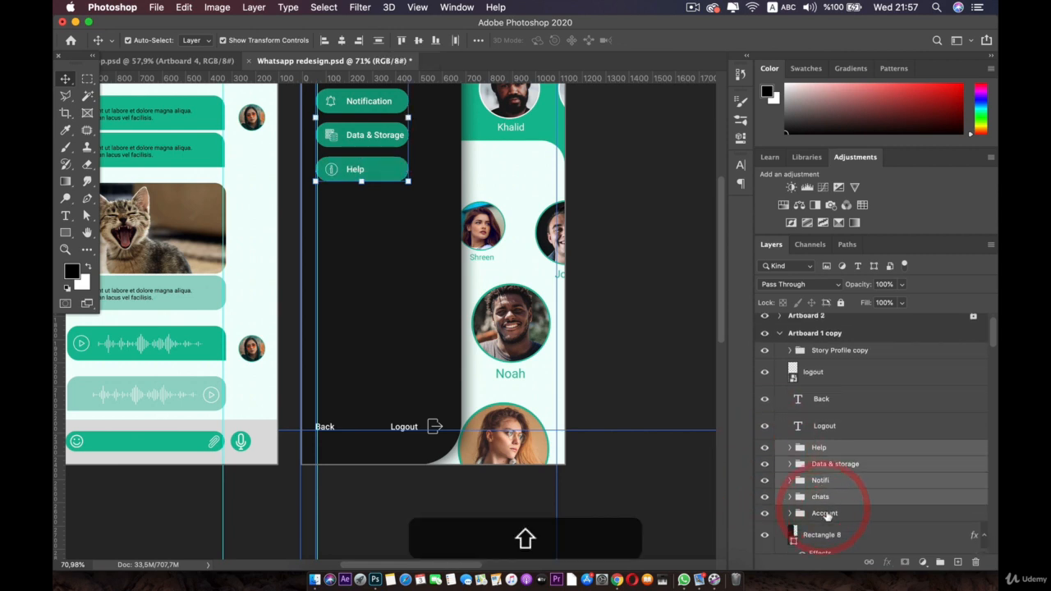
{"action": "scroll", "coordinate": [504, 297], "scroll_direction": "up", "scroll_amount": 3}
{"action": "key", "text": "Down"}
{"action": "key", "text": "Down"}
{"action": "key", "text": "Down"}
{"action": "key", "text": "Down"}
{"action": "key", "text": "Down"}
{"action": "key", "text": "Down"}
{"action": "key", "text": "Down"}
{"action": "key", "text": "Down"}
{"action": "key", "text": "Down"}
{"action": "key", "text": "Down"}
{"action": "key", "text": "Down"}
{"action": "key", "text": "Down"}
{"action": "key", "text": "Down"}
{"action": "key", "text": "Down"}
{"action": "key", "text": "Down"}
{"action": "key", "text": "Down"}
{"action": "key", "text": "Down"}
{"action": "key", "text": "Down"}
{"action": "key", "text": "Down"}
{"action": "key", "text": "Down"}
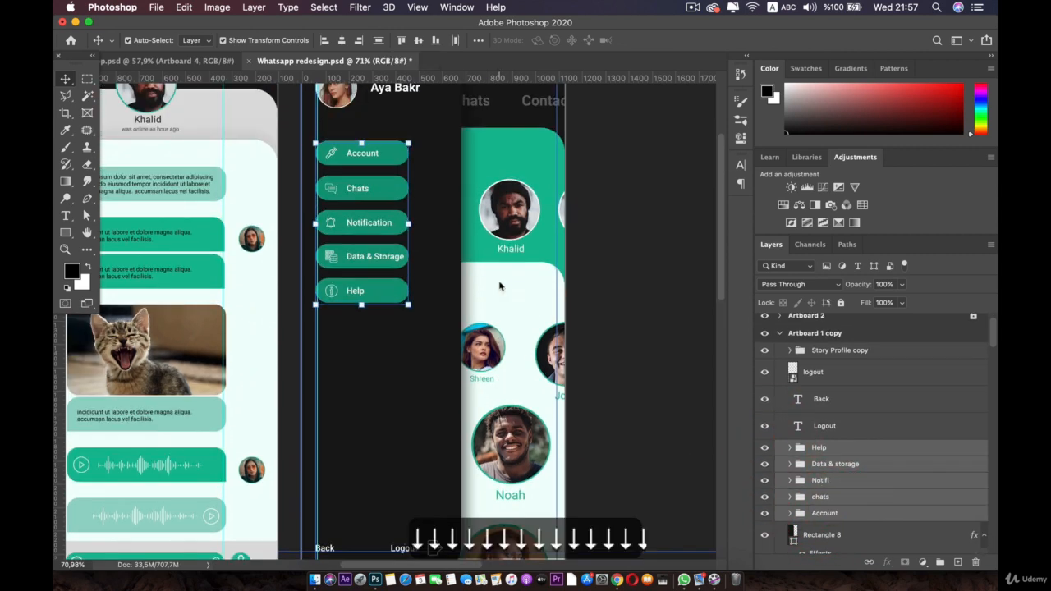
{"action": "key", "text": "Down"}
{"action": "key", "text": "Down"}
{"action": "key", "text": "Down"}
{"action": "key", "text": "Down"}
{"action": "key", "text": "Down"}
{"action": "key", "text": "Down"}
{"action": "key", "text": "Down"}
{"action": "key", "text": "Down"}
{"action": "key", "text": "Down"}
{"action": "key", "text": "Down"}
{"action": "key", "text": "Down"}
{"action": "key", "text": "Down"}
{"action": "key", "text": "Down"}
{"action": "key", "text": "Down"}
{"action": "key", "text": "Down"}
{"action": "key", "text": "Down"}
{"action": "key", "text": "Down"}
{"action": "key", "text": "Down"}
{"action": "key", "text": "Down"}
{"action": "key", "text": "Down"}
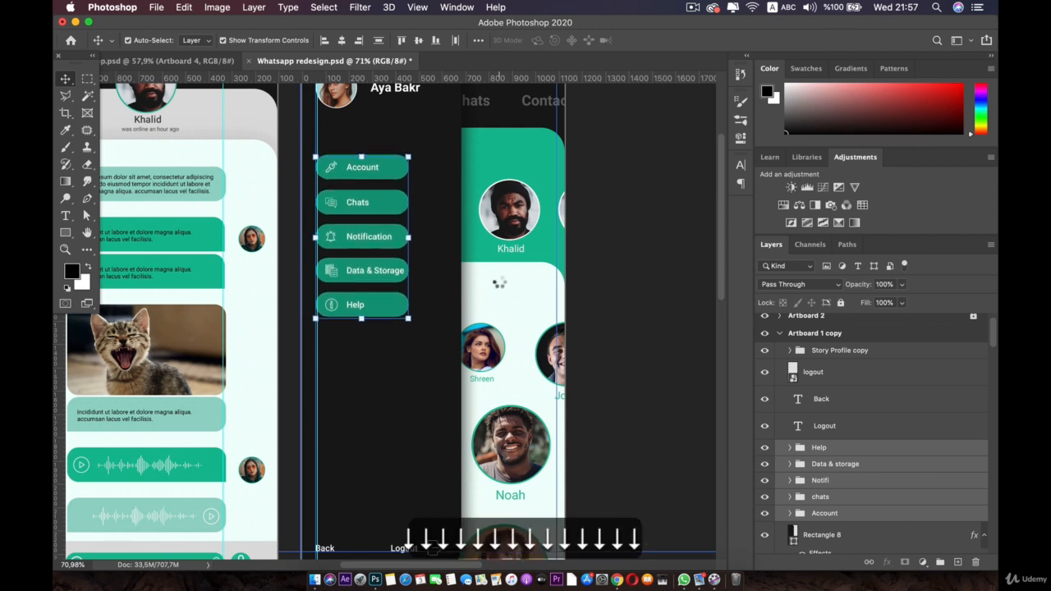
{"action": "key", "text": "Down"}
{"action": "key", "text": "Down"}
{"action": "key", "text": "Down"}
{"action": "key", "text": "Down"}
{"action": "key", "text": "Down"}
{"action": "key", "text": "Down"}
{"action": "key", "text": "Down"}
{"action": "key", "text": "Down"}
{"action": "key", "text": "Down"}
{"action": "key", "text": "Down"}
{"action": "key", "text": "Down"}
{"action": "key", "text": "Down"}
{"action": "key", "text": "Down"}
{"action": "key", "text": "Down"}
{"action": "key", "text": "Down"}
{"action": "key", "text": "Down"}
{"action": "key", "text": "Down"}
{"action": "key", "text": "Down"}
{"action": "key", "text": "Down"}
{"action": "key", "text": "Down"}
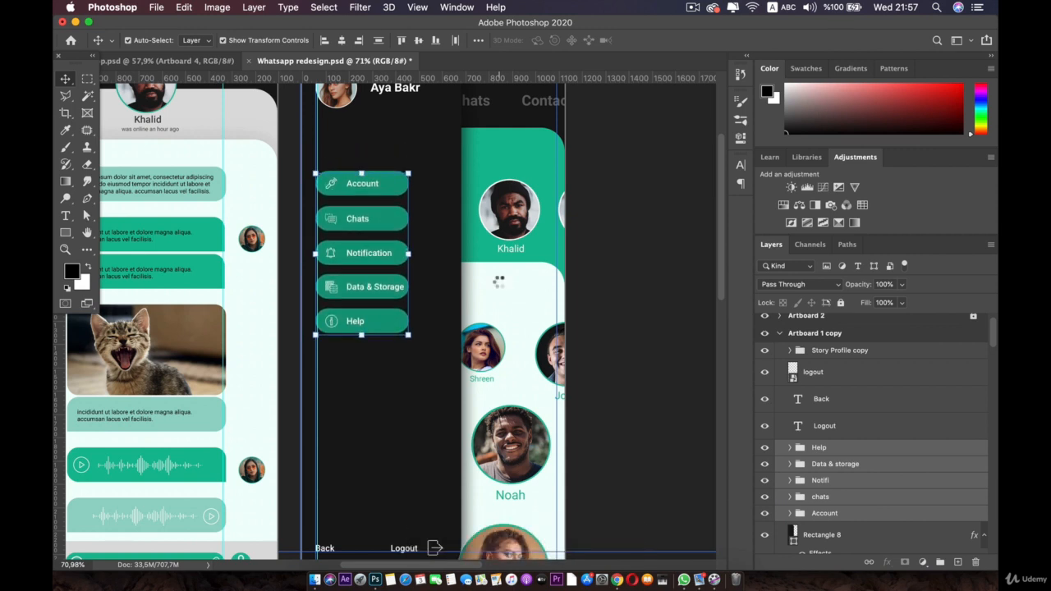
{"action": "key", "text": "shift+Down"}
{"action": "key", "text": "shift+Down"}
{"action": "key", "text": "shift+Down"}
{"action": "key", "text": "shift+Down"}
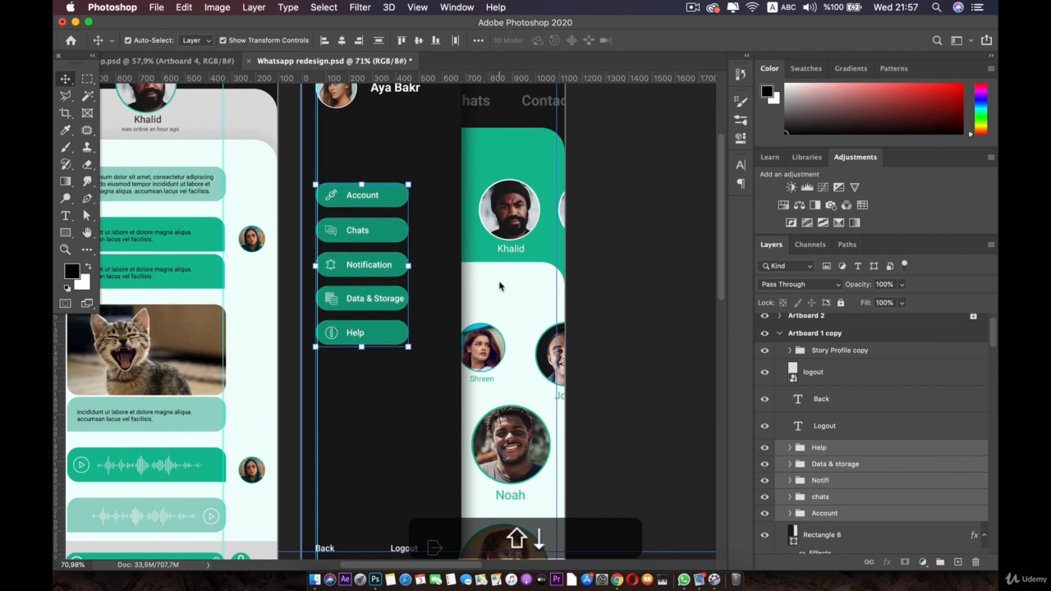
{"action": "key", "text": "shift+Down"}
{"action": "key", "text": "shift+Down"}
{"action": "key", "text": "shift+Down"}
{"action": "key", "text": "shift+Down"}
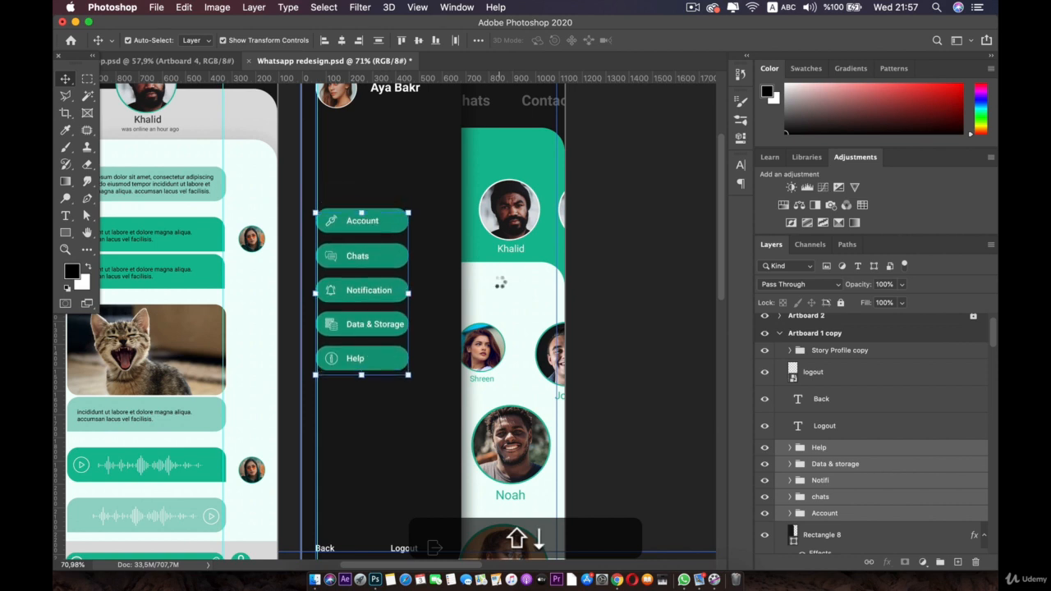
{"action": "key", "text": "shift+Down"}
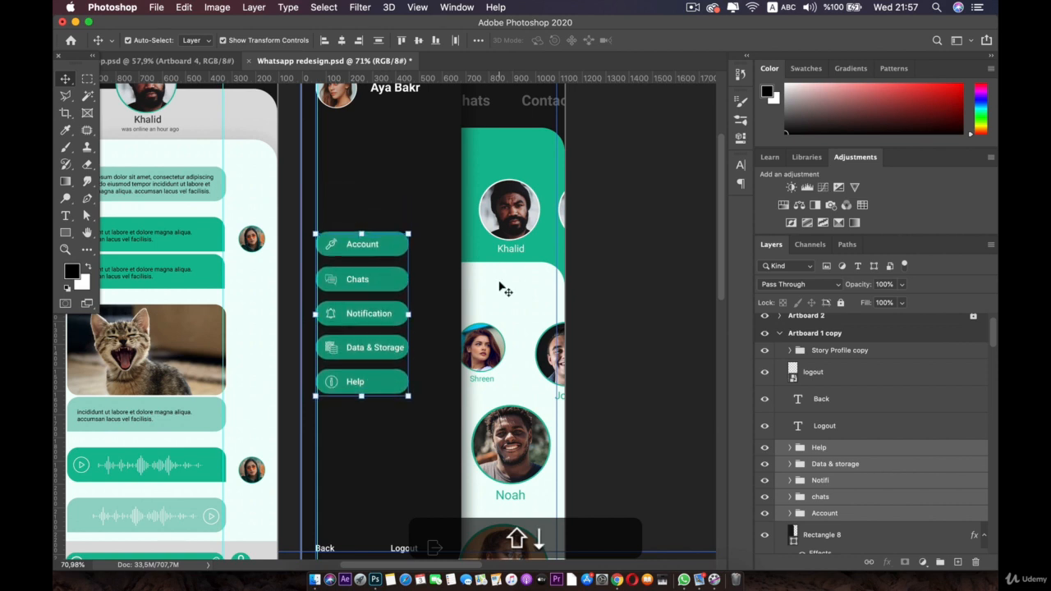
{"action": "key", "text": "Down"}
{"action": "scroll", "coordinate": [893, 413], "scroll_direction": "up", "scroll_amount": 1}
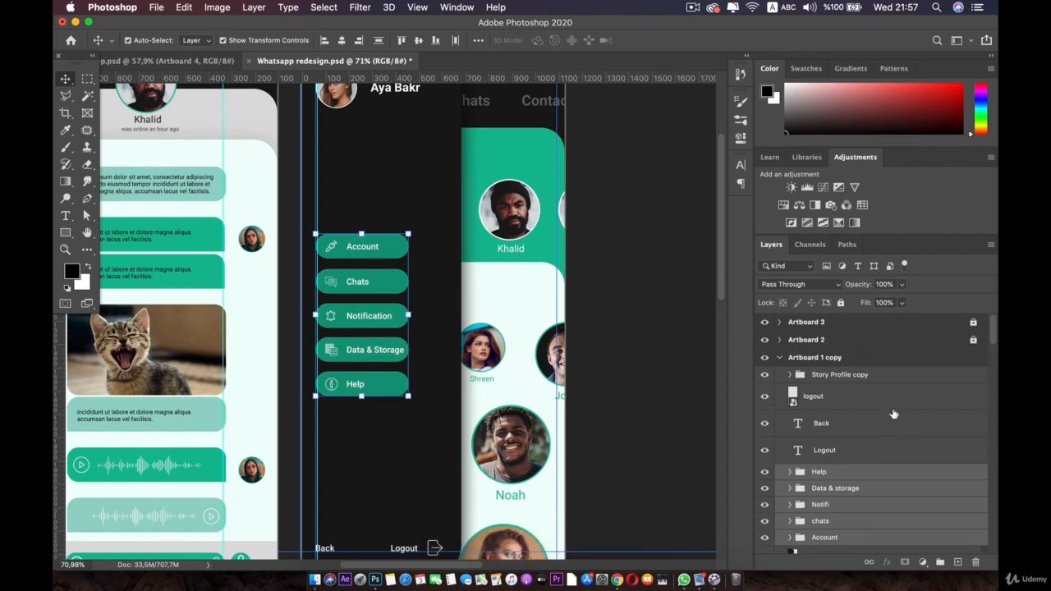
Step: Select the profile photo and name on the side menu
{"action": "left_click", "coordinate": [851, 377]}
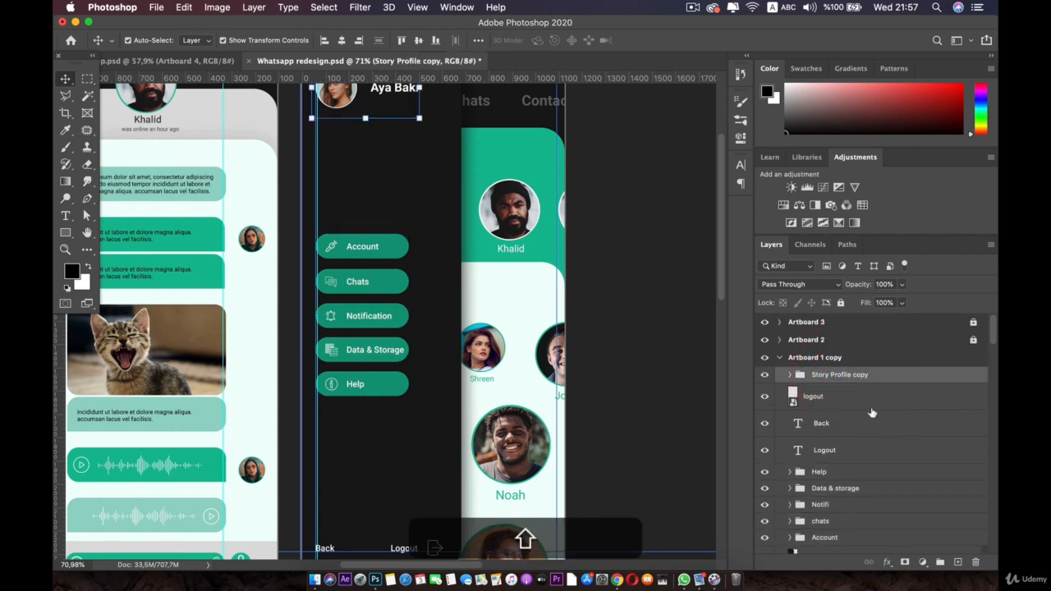
{"action": "scroll", "coordinate": [872, 415], "scroll_direction": "down", "scroll_amount": 3}
{"action": "scroll", "coordinate": [878, 456], "scroll_direction": "down", "scroll_amount": 1}
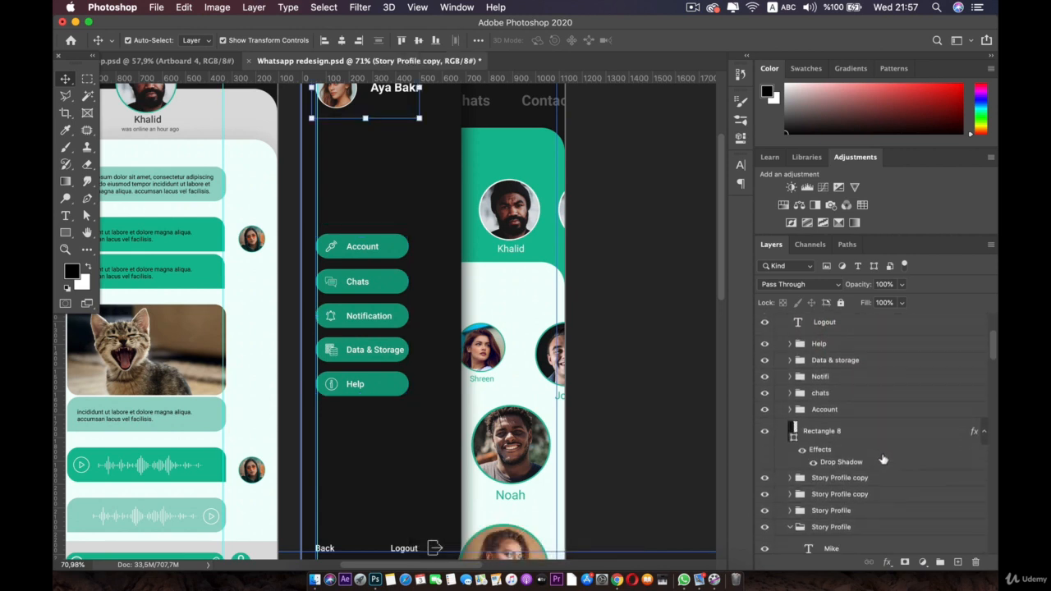
{"action": "scroll", "coordinate": [883, 460], "scroll_direction": "down", "scroll_amount": 4}
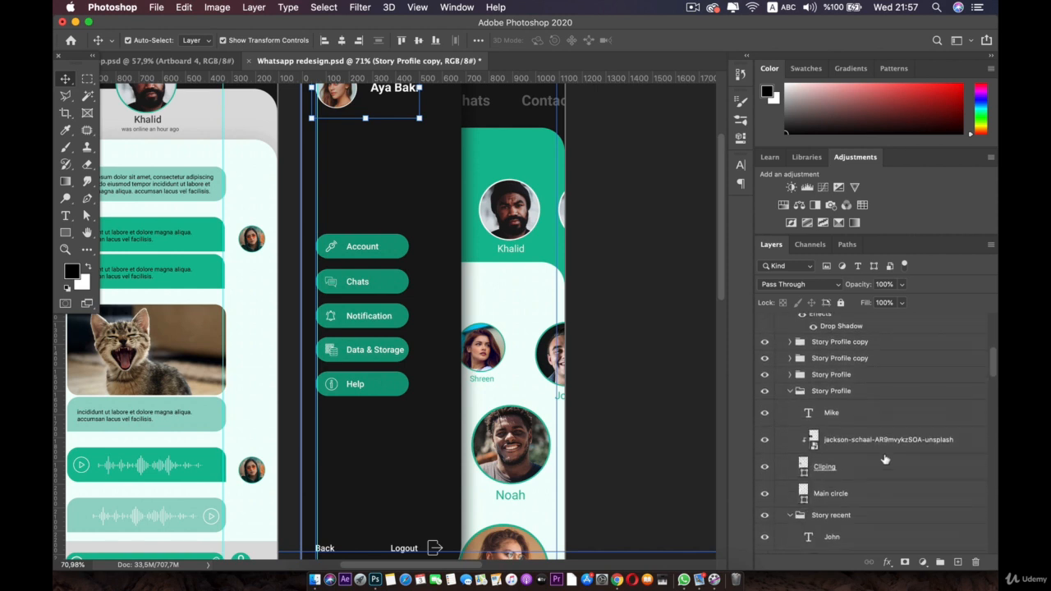
{"action": "scroll", "coordinate": [885, 460], "scroll_direction": "down", "scroll_amount": 7}
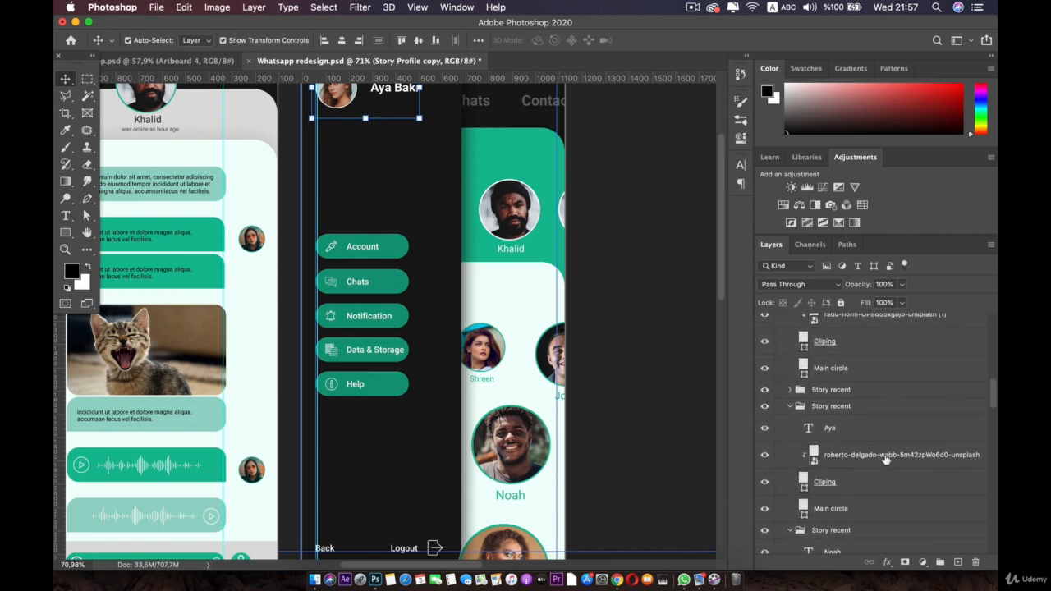
{"action": "scroll", "coordinate": [886, 460], "scroll_direction": "up", "scroll_amount": 4}
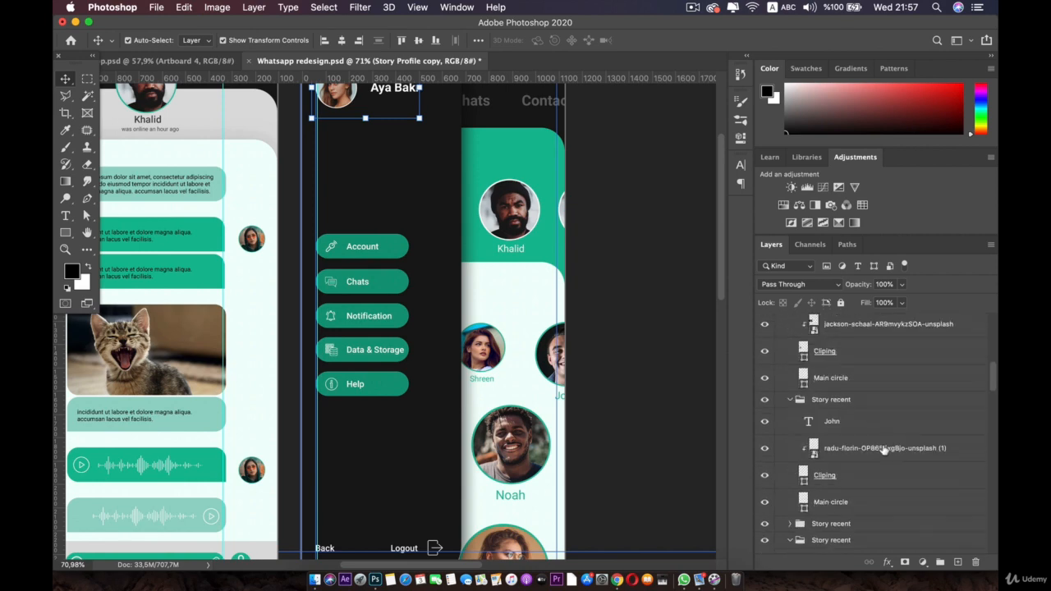
{"action": "scroll", "coordinate": [394, 205], "scroll_direction": "up", "scroll_amount": 5}
{"action": "left_click", "coordinate": [403, 229]}
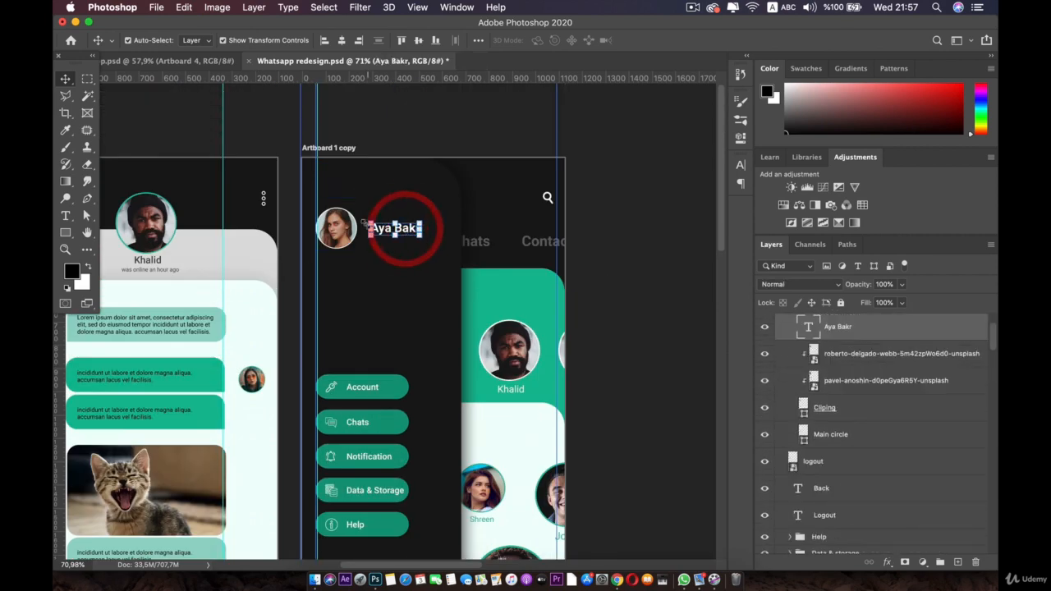
{"action": "key", "text": "shift"}
{"action": "scroll", "coordinate": [806, 369], "scroll_direction": "up", "scroll_amount": 2}
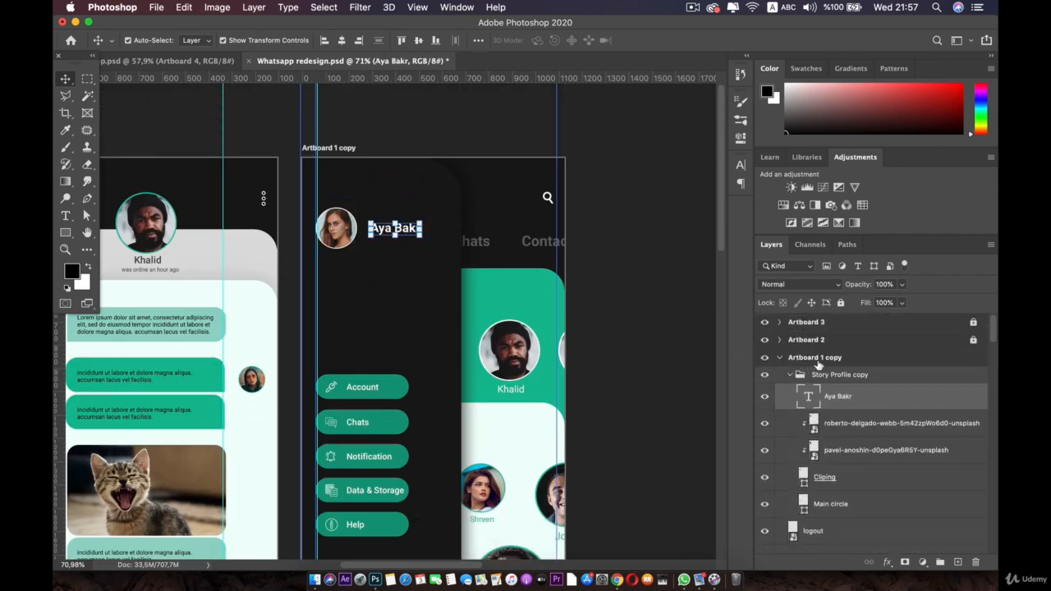
Step: Nudge the whole Story Profile copy group down with Down and Shift+Down arrows
{"action": "left_click", "coordinate": [825, 373]}
{"action": "key", "text": "shift"}
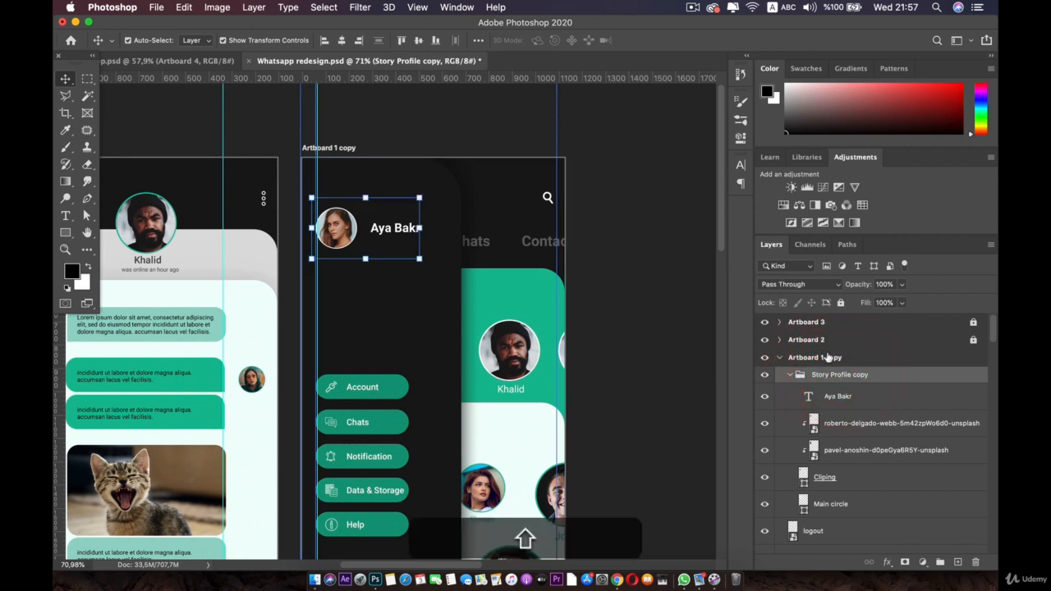
{"action": "key", "text": "Down"}
{"action": "key", "text": "Down"}
{"action": "key", "text": "Down"}
{"action": "key", "text": "shift+Down"}
{"action": "key", "text": "shift+Down"}
{"action": "key", "text": "shift+Down"}
{"action": "key", "text": "shift+Down"}
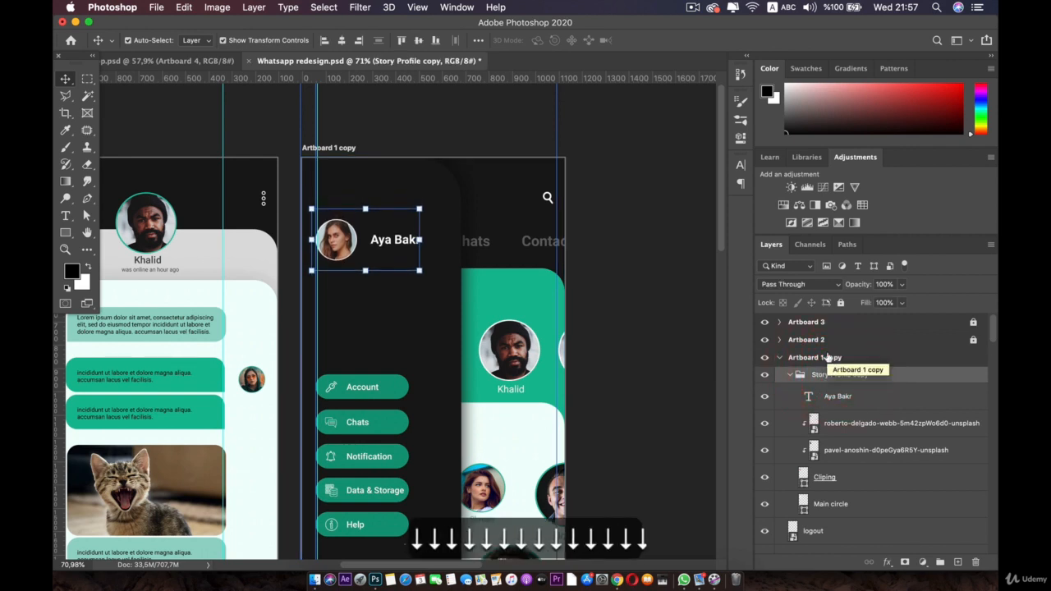
{"action": "key", "text": "Down"}
{"action": "key", "text": "Down"}
{"action": "key", "text": "Down"}
{"action": "key", "text": "Down"}
{"action": "key", "text": "Down"}
{"action": "key", "text": "Down"}
{"action": "key", "text": "Down"}
{"action": "key", "text": "Down"}
{"action": "key", "text": "Down"}
{"action": "key", "text": "Down"}
{"action": "key", "text": "Down"}
{"action": "key", "text": "Down"}
{"action": "key", "text": "Down"}
{"action": "key", "text": "Down"}
{"action": "key", "text": "Down"}
{"action": "key", "text": "Down"}
{"action": "key", "text": "Down"}
{"action": "key", "text": "Down"}
{"action": "key", "text": "Down"}
{"action": "key", "text": "Down"}
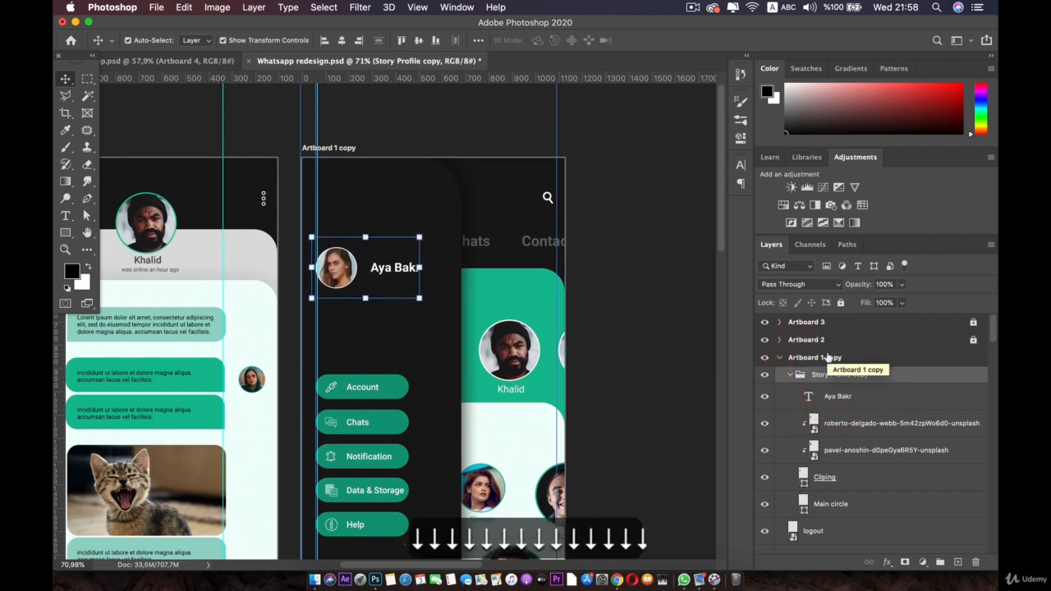
{"action": "key", "text": "shift"}
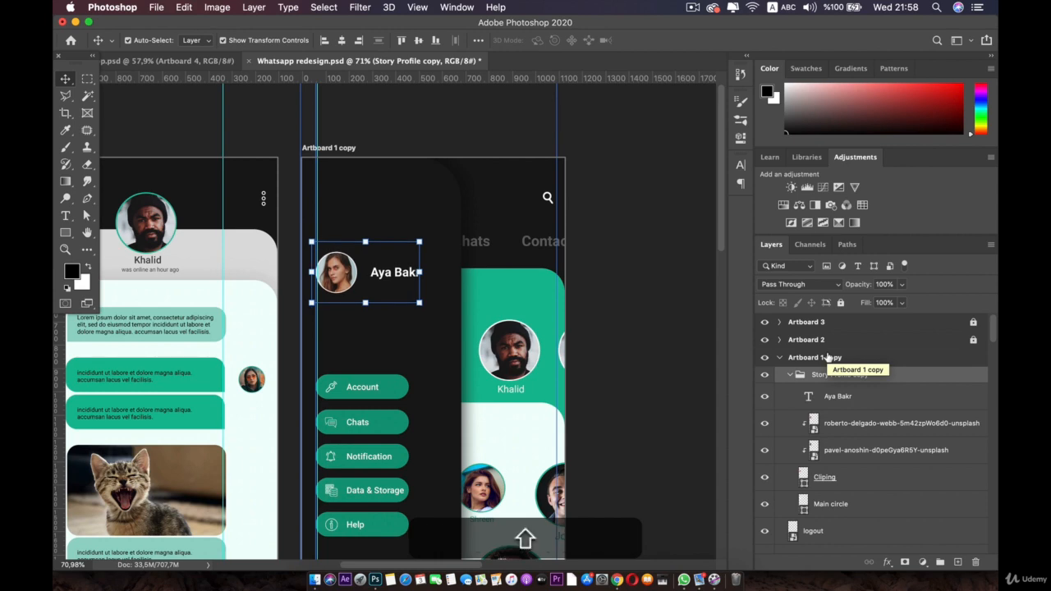
{"action": "scroll", "coordinate": [411, 314], "scroll_direction": "down", "scroll_amount": 5}
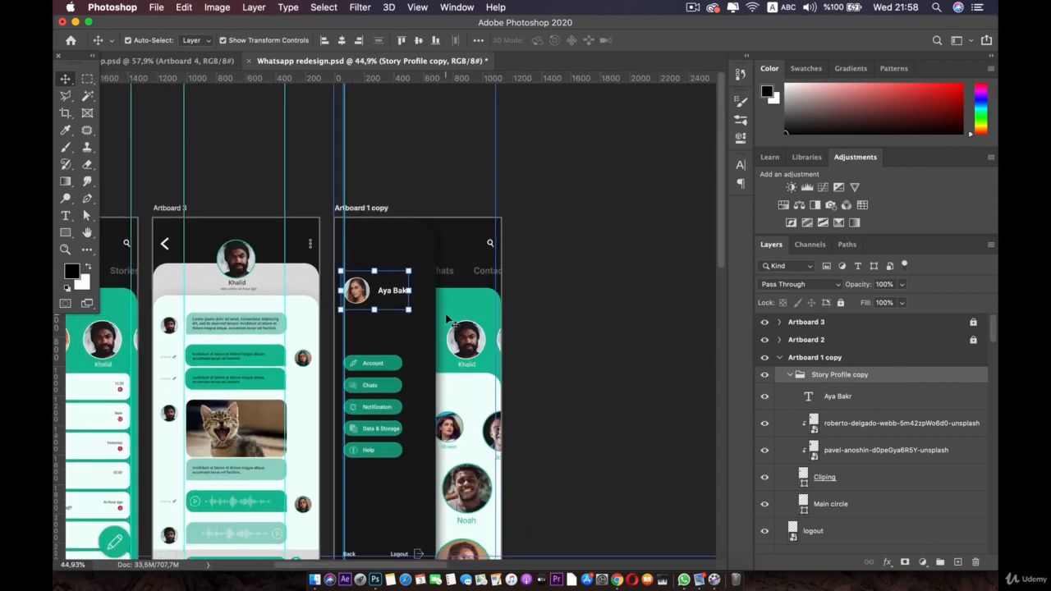
Step: Deselect the profile group, then pan and zoom until all four artboards are visible
{"action": "left_click", "coordinate": [548, 312]}
{"action": "key", "text": "space"}
{"action": "left_click_drag", "start_coordinate": [548, 312], "coordinate": [633, 180]}
{"action": "scroll", "coordinate": [582, 335], "scroll_direction": "up", "scroll_amount": 3}
{"action": "scroll", "coordinate": [579, 330], "scroll_direction": "down", "scroll_amount": 2}
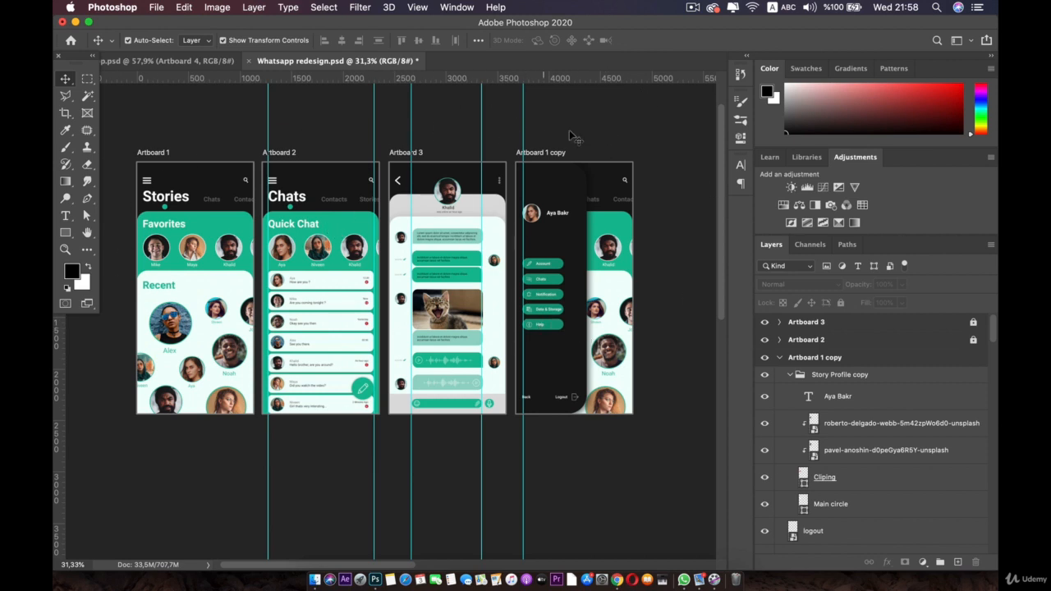
{"action": "left_click", "coordinate": [602, 448]}
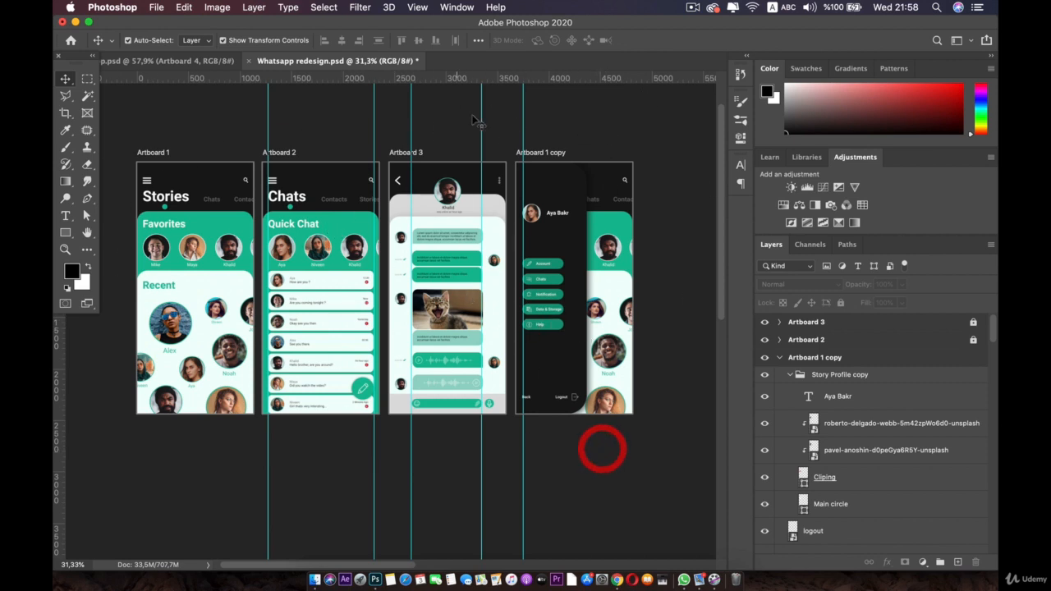